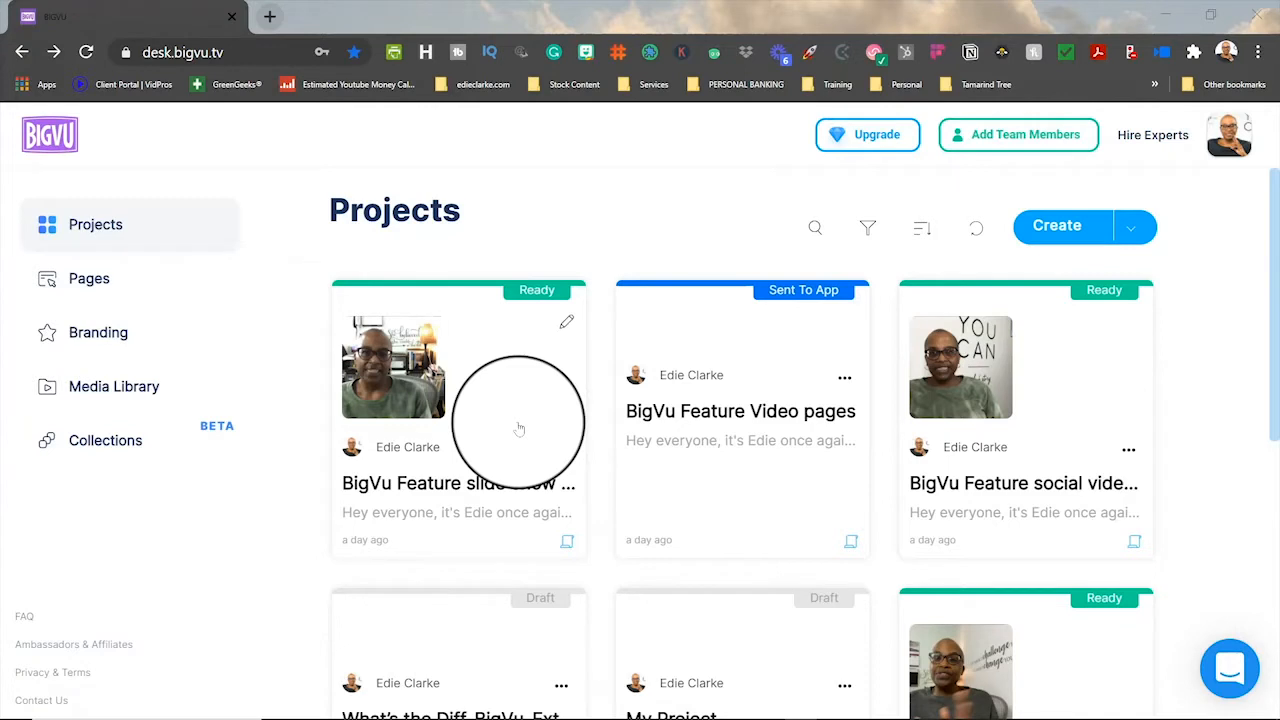
Import the "Nice to meet you" greeting video from the computer's Videos folder as a new project.
click(1133, 232)
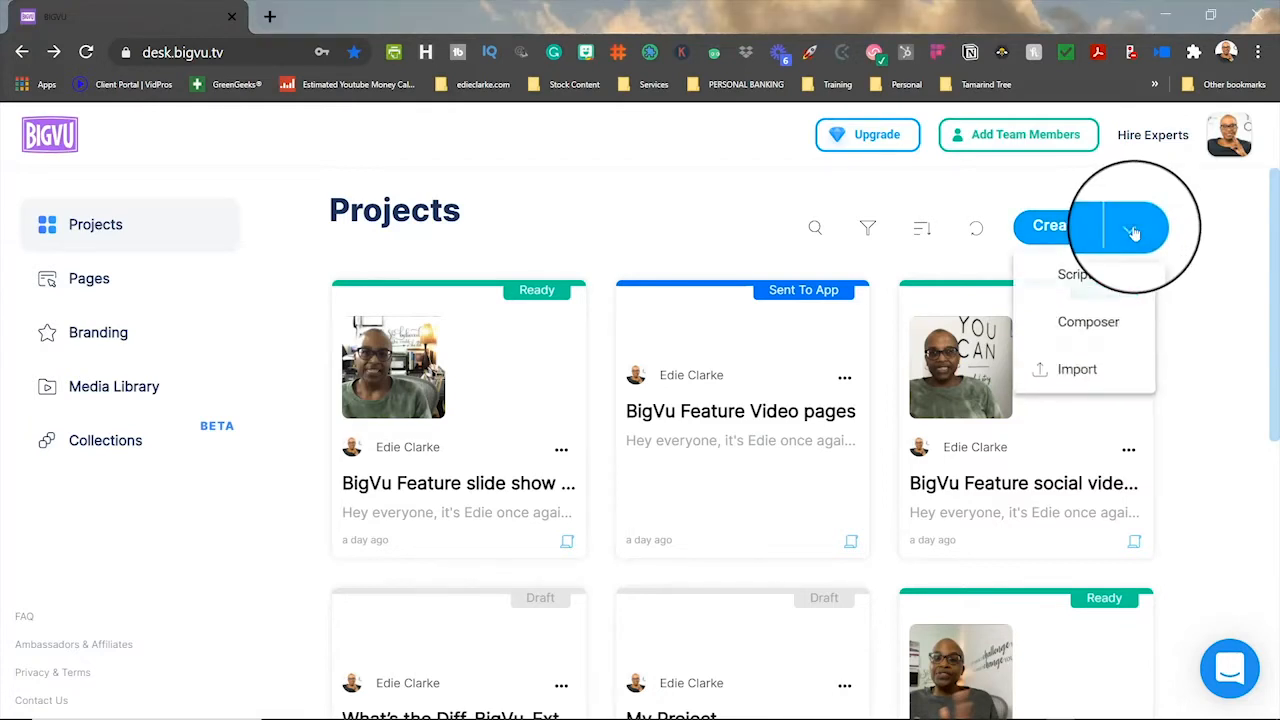
click(1087, 379)
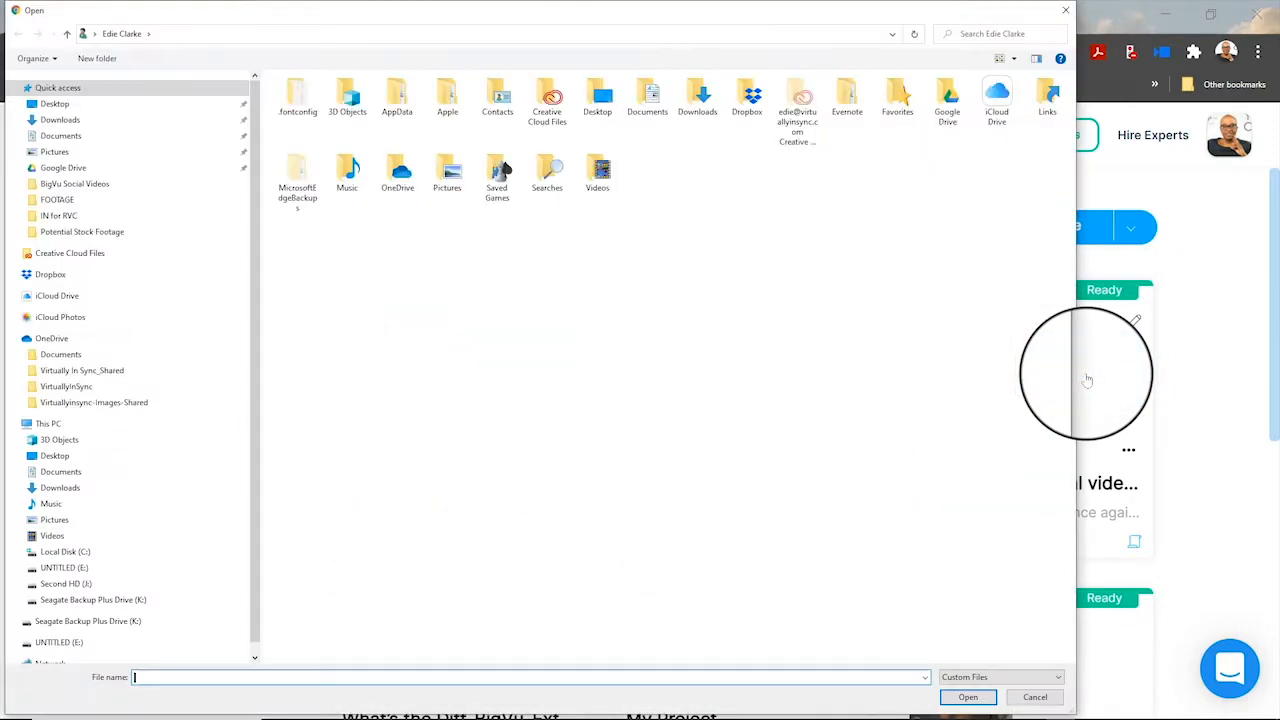
click(110, 535)
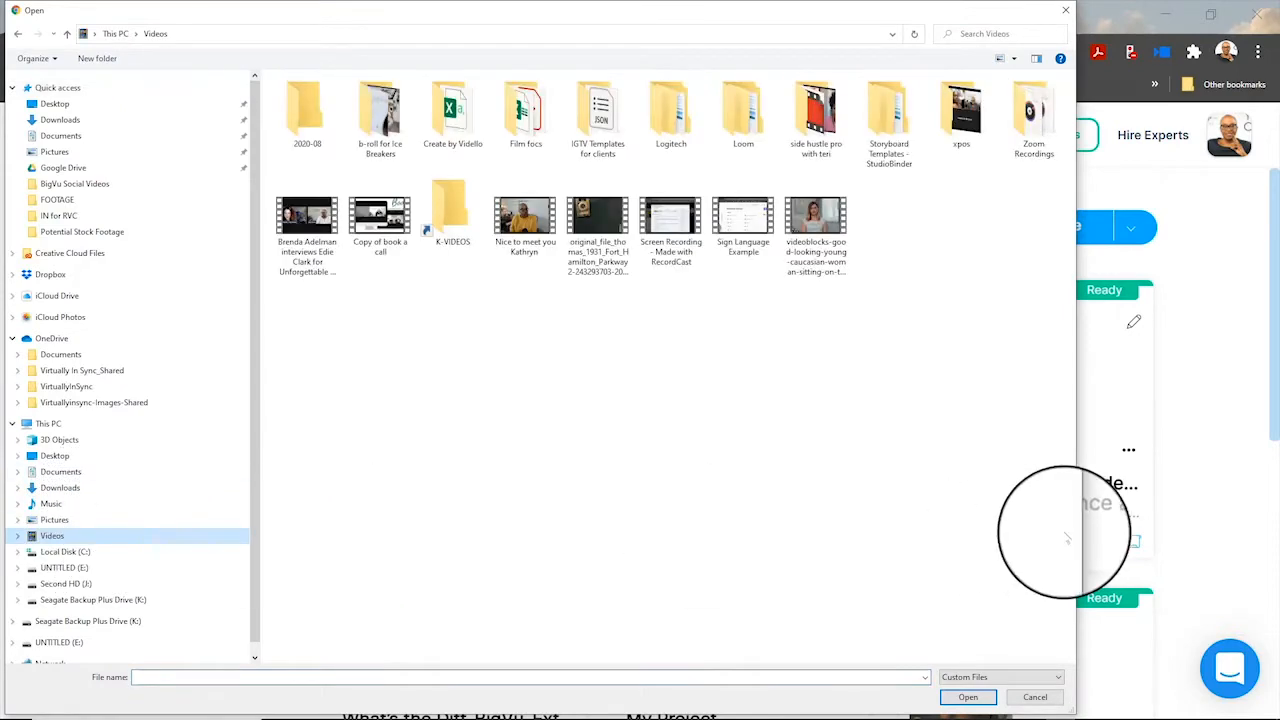
click(522, 220)
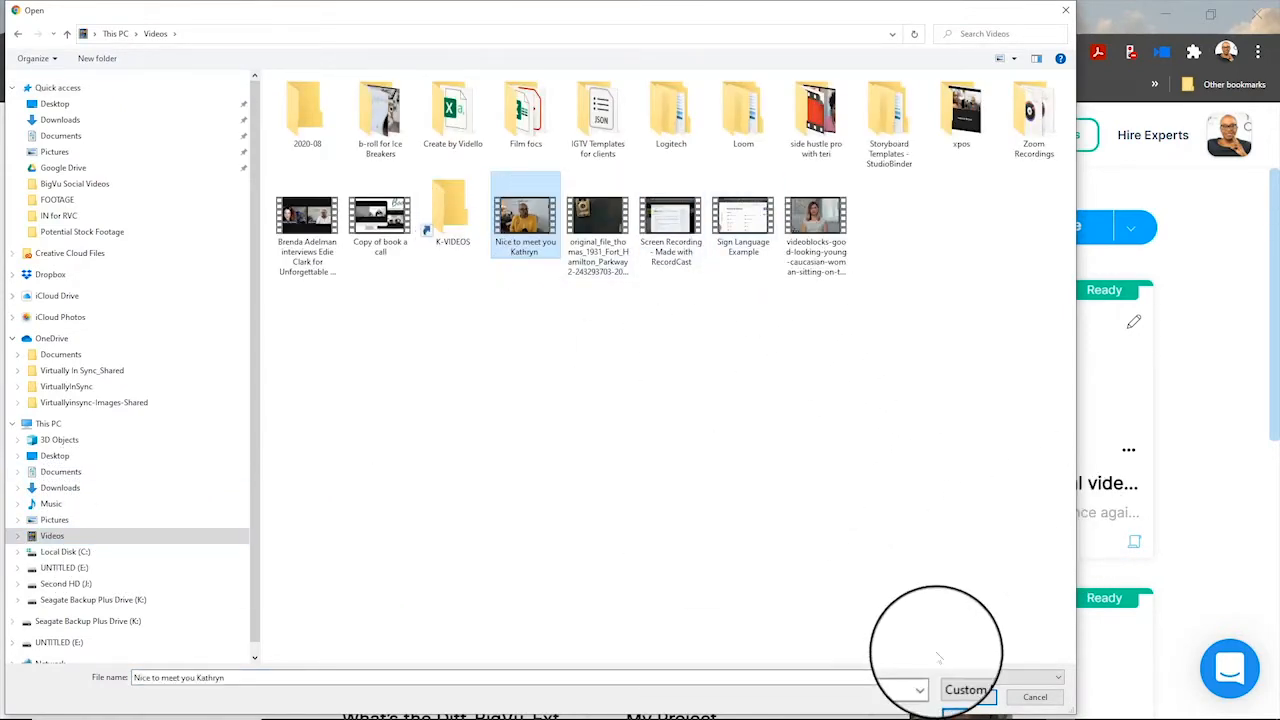
click(965, 698)
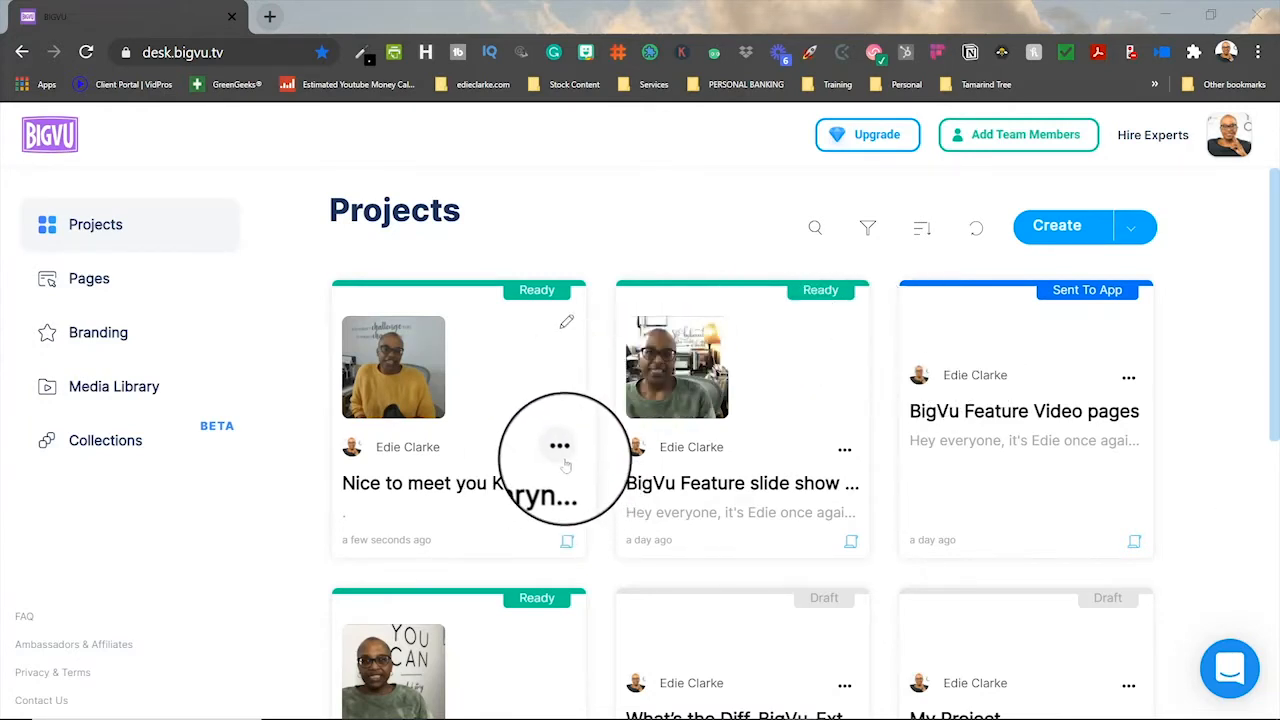
Open the imported project and request captions for opening its video in Composer, with English (United States) as the speech language.
click(566, 322)
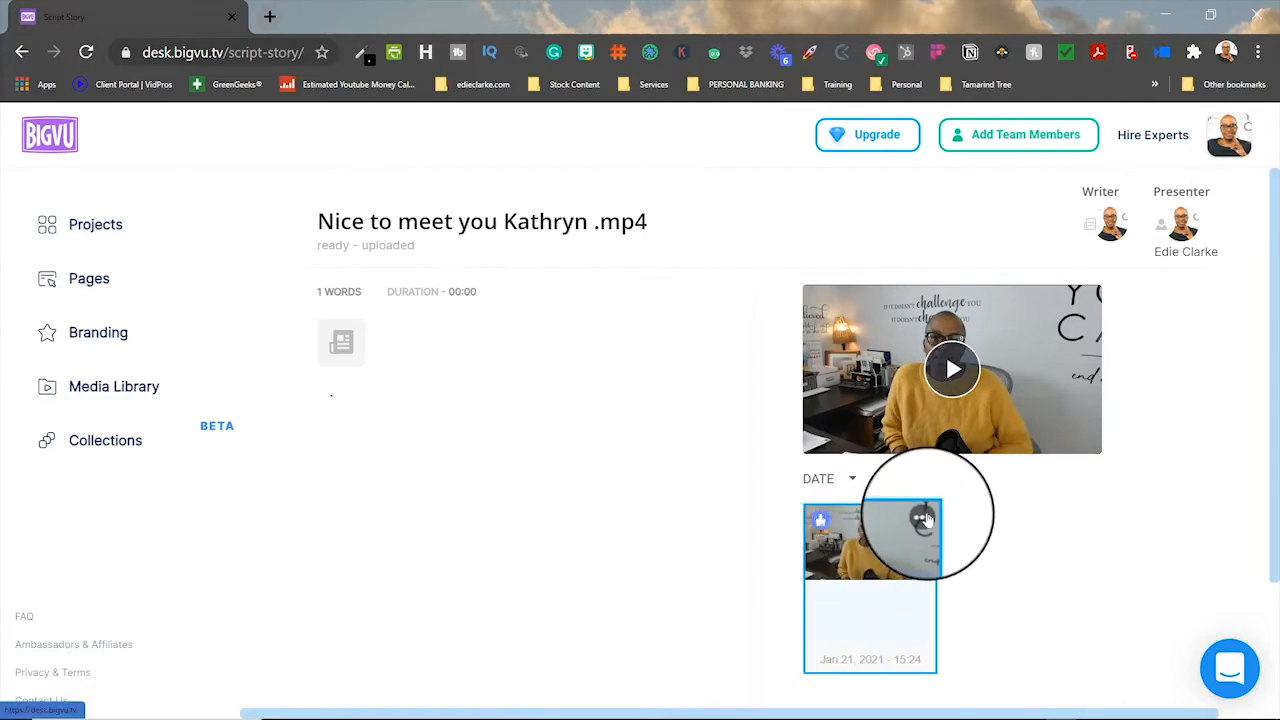
click(925, 518)
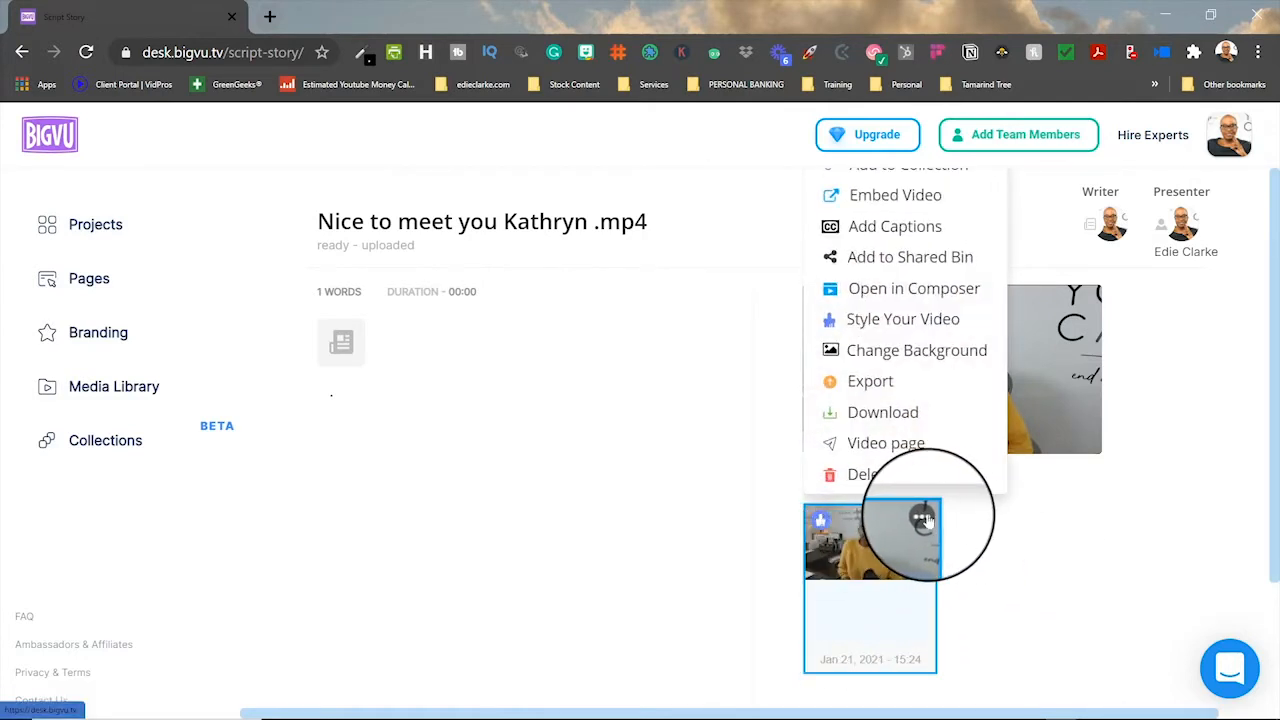
click(928, 290)
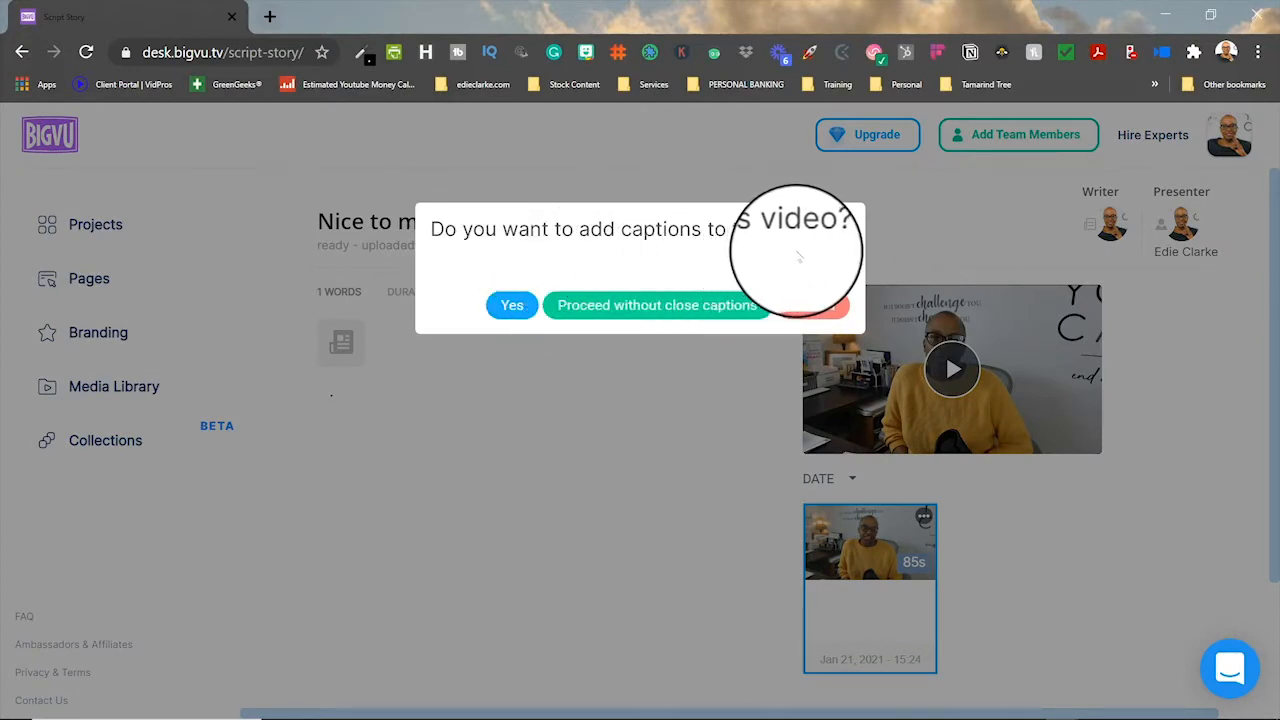
click(510, 307)
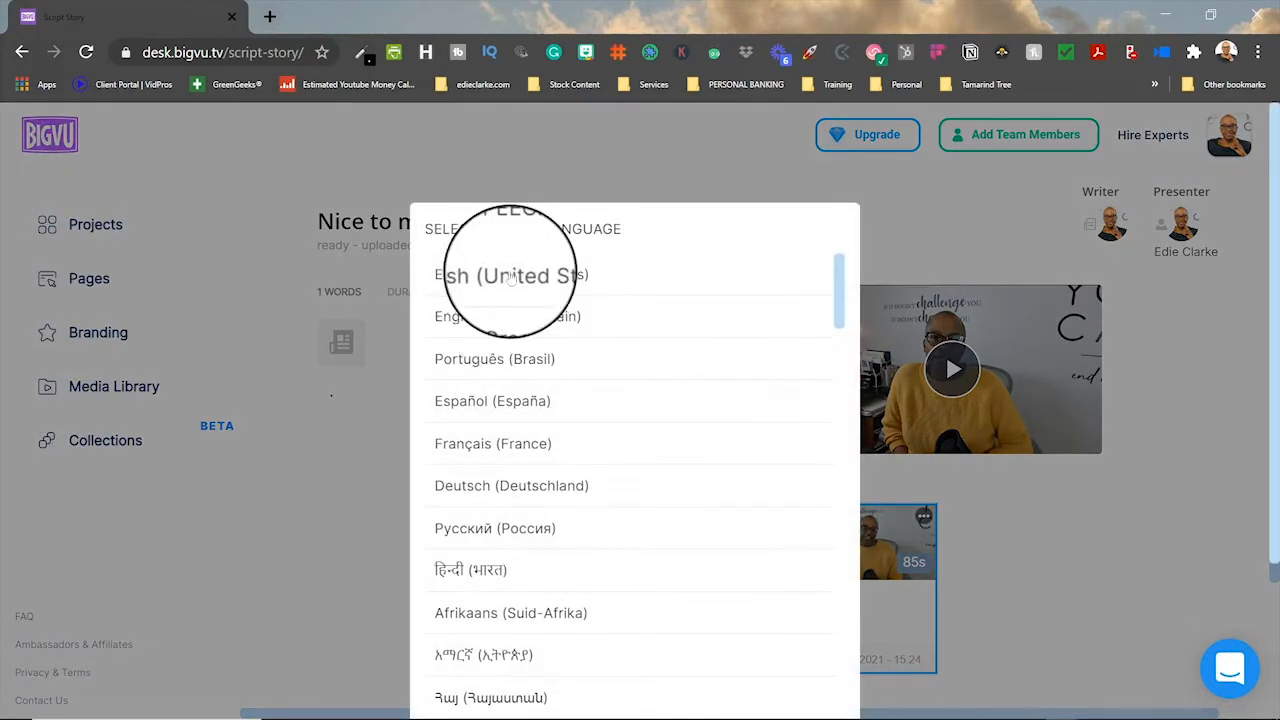
click(510, 276)
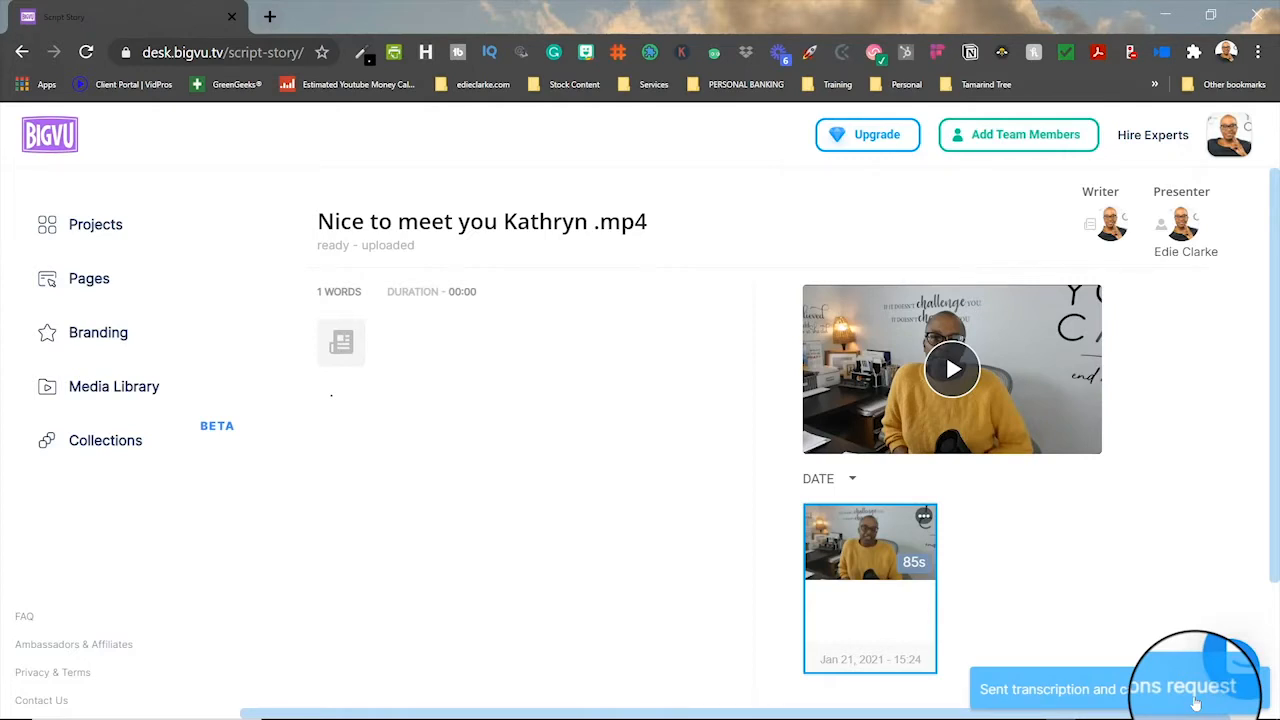
Reload the project page, show the closed captions and review the whole transcript.
click(87, 53)
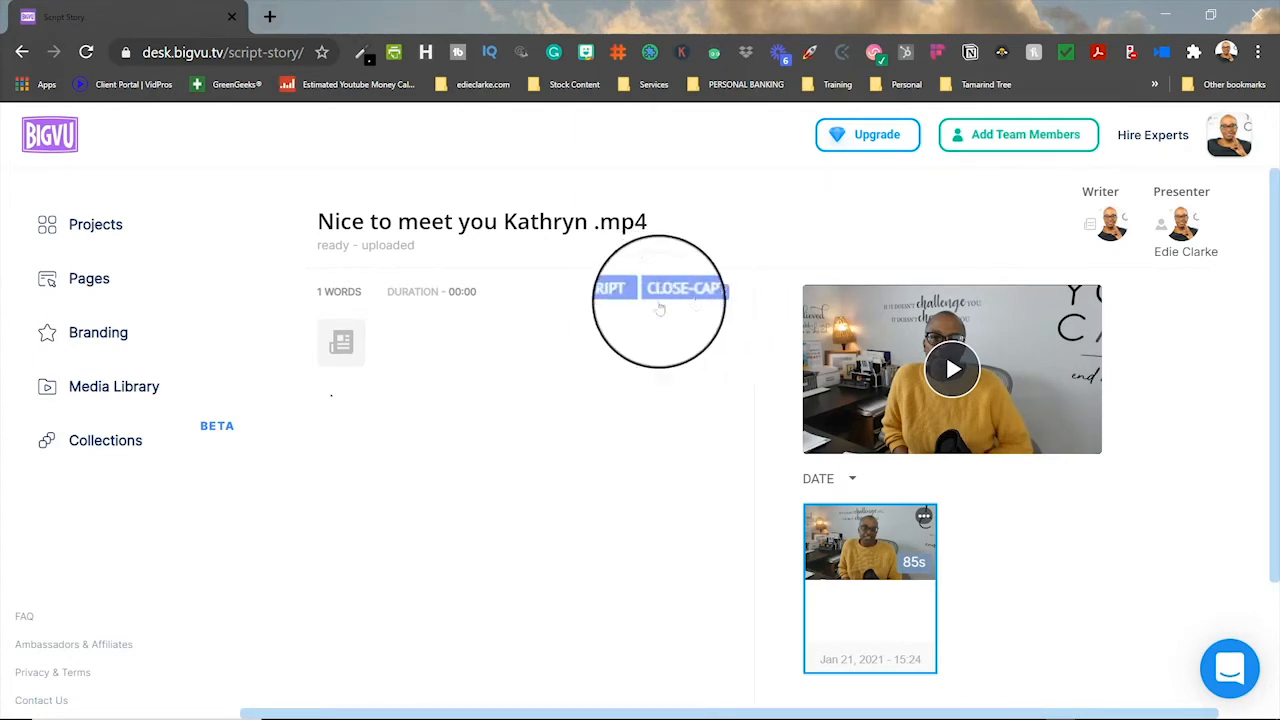
click(678, 295)
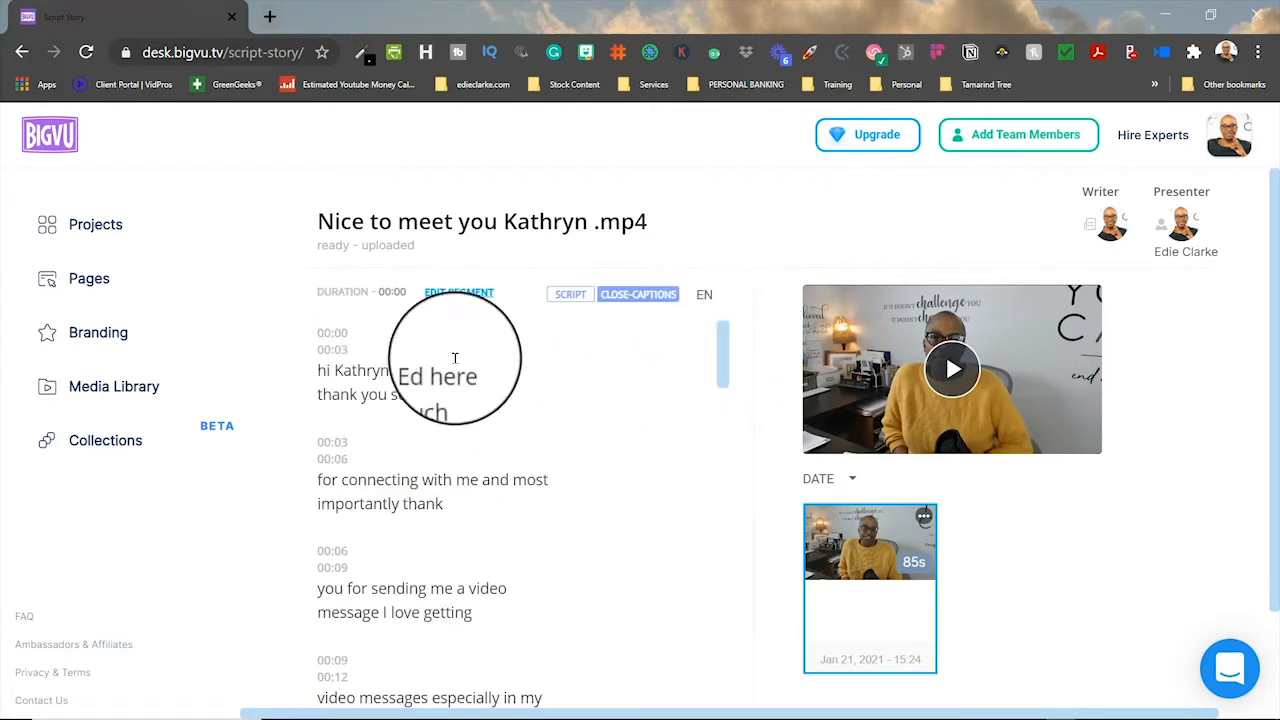
scroll(436, 405, down, 10)
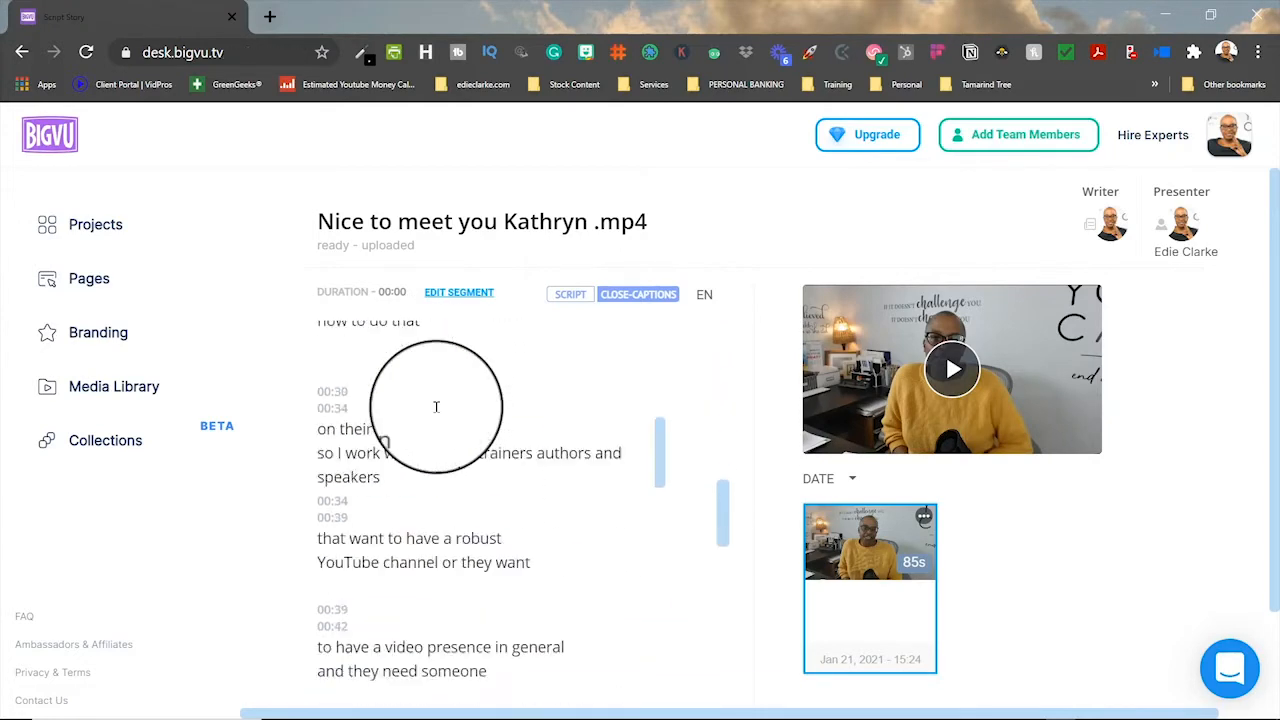
scroll(436, 406, down, 15)
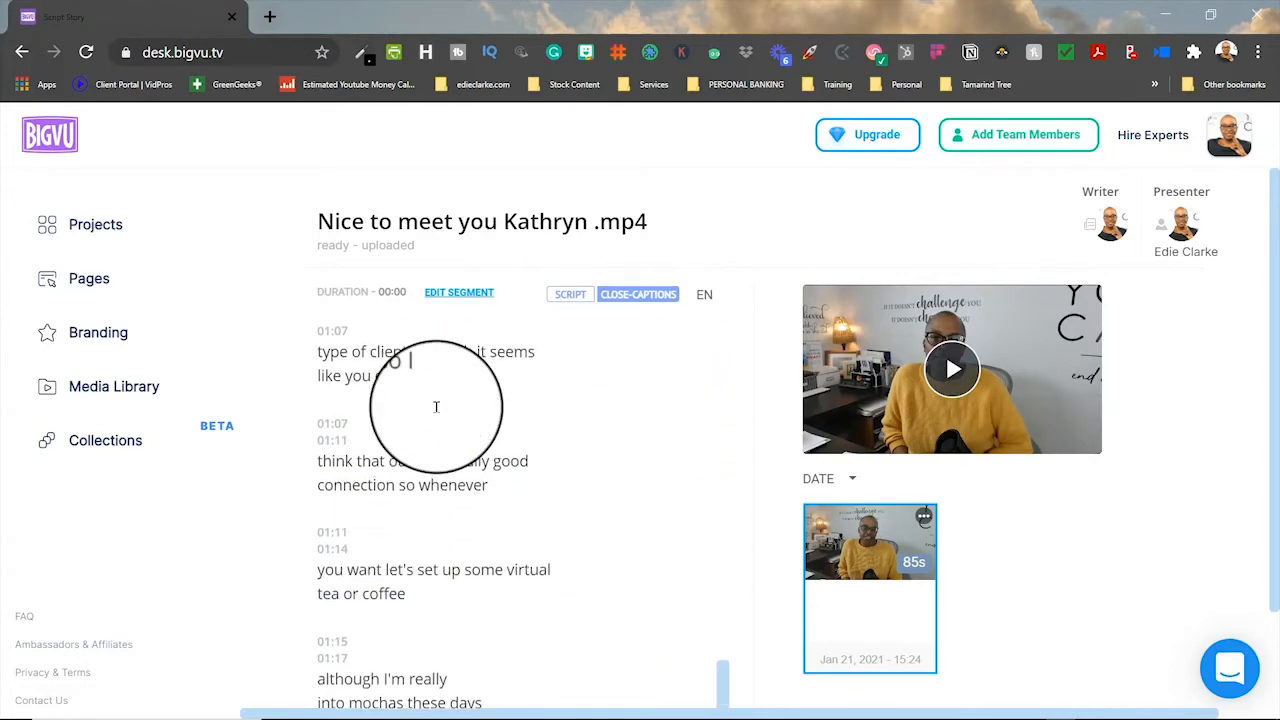
scroll(436, 406, up, 20)
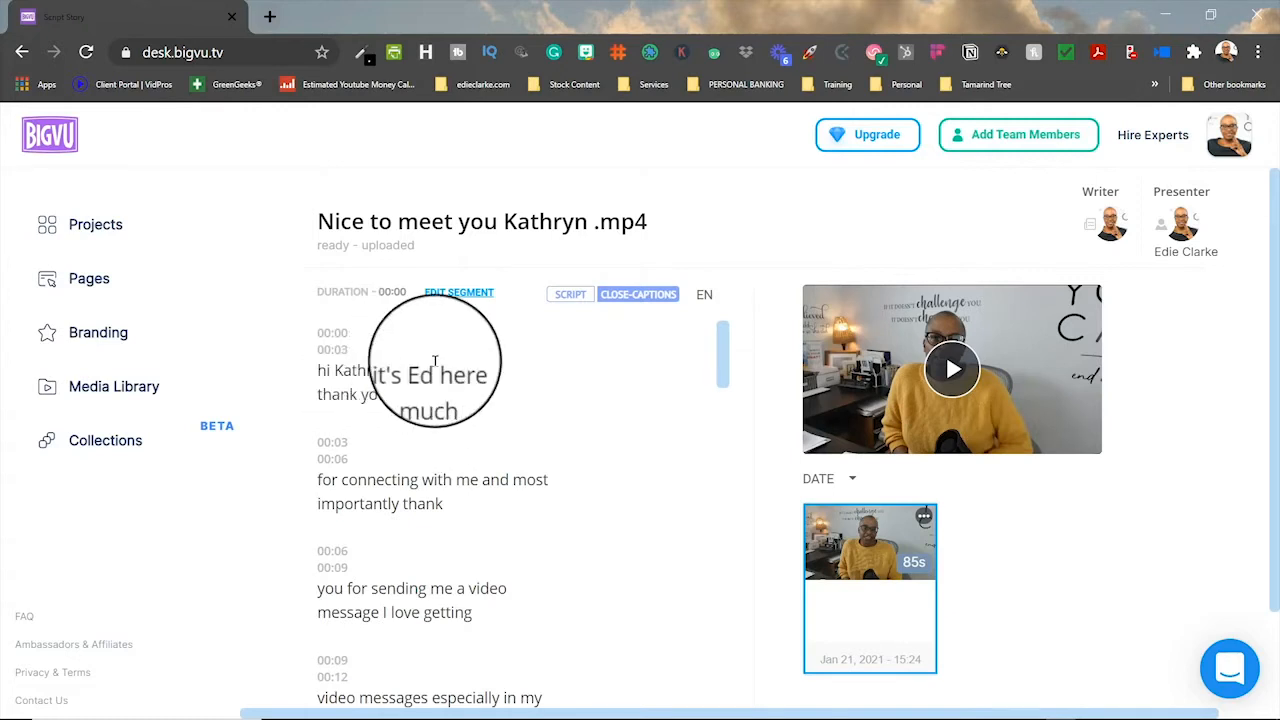
Correct the spelling of the presenter's first name in the first caption segment and capitalize its opening word as "Hi".
click(435, 363)
text(i)
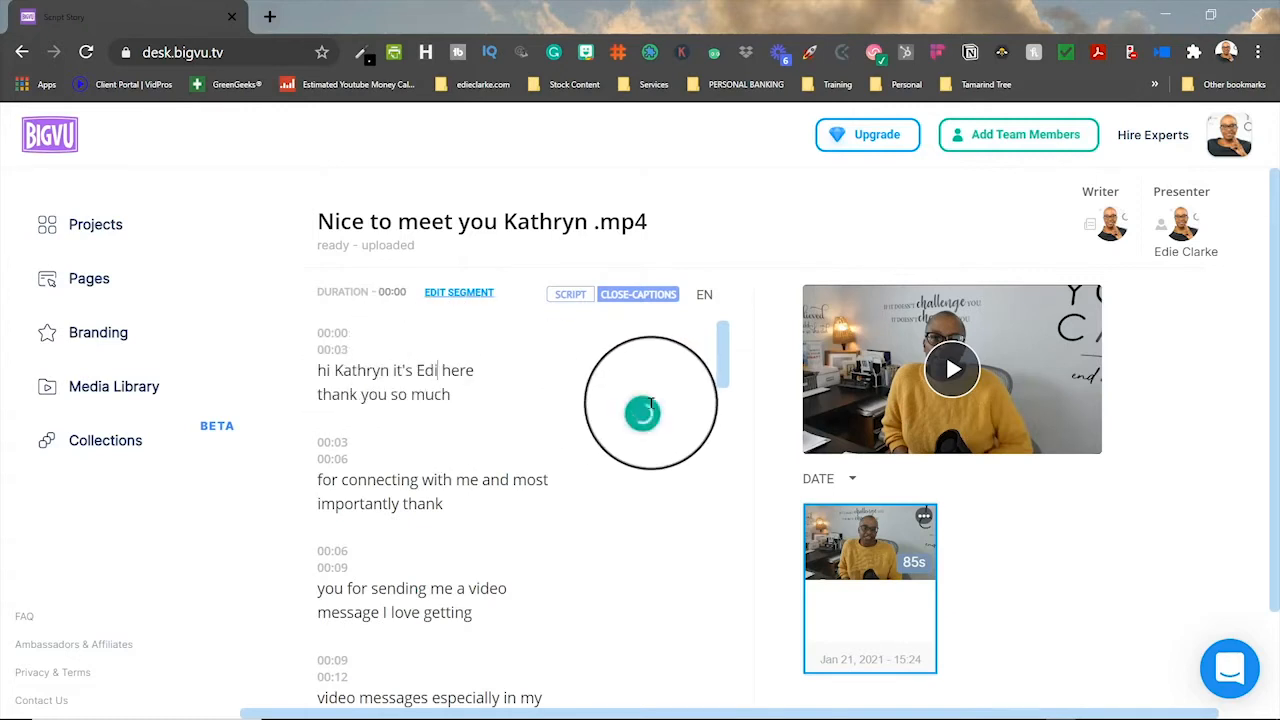
text(e)
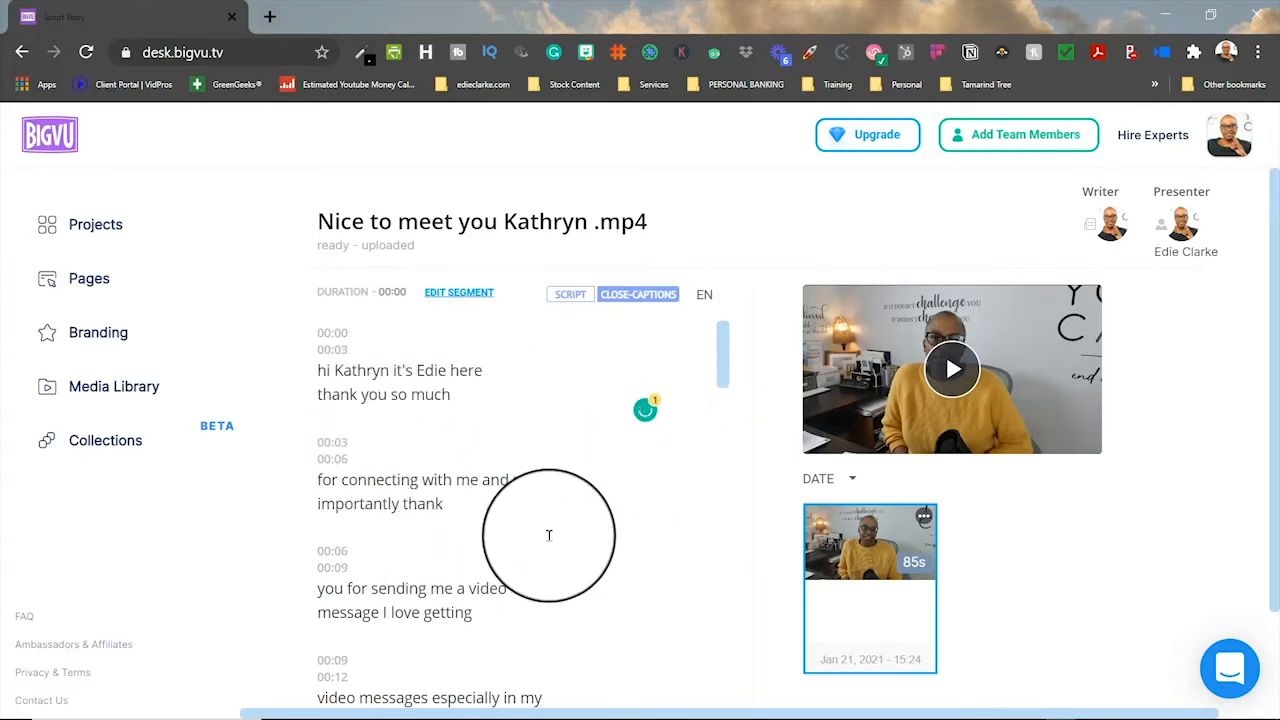
scroll(549, 535, down, 10)
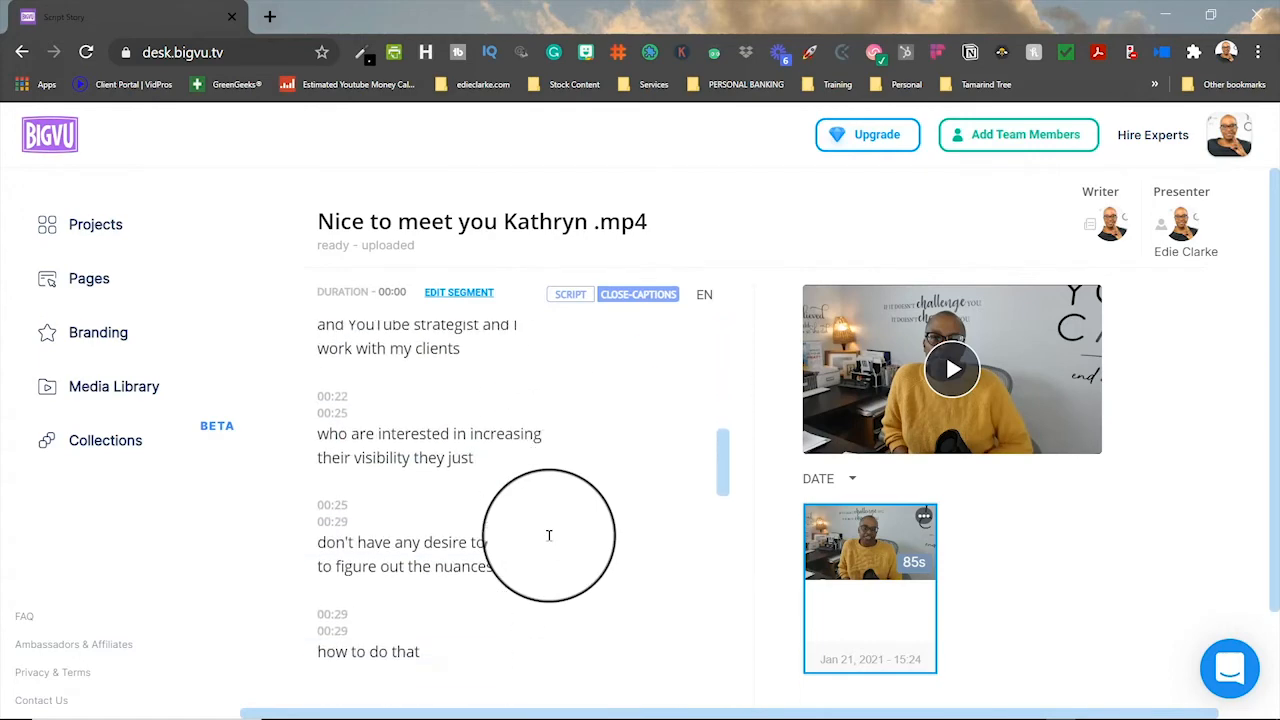
scroll(549, 535, up, 10)
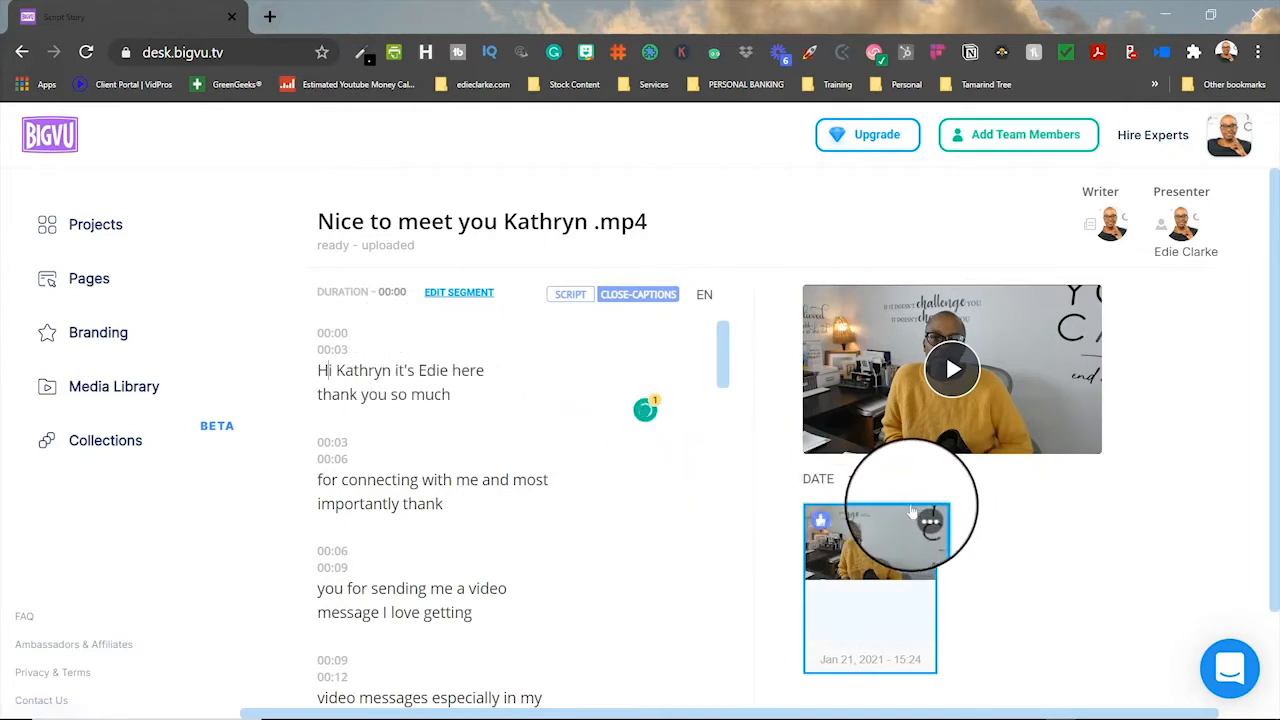
Save the edited captions and open the video in Composer with the EN captions added automatically.
scroll(635, 465, down, 20)
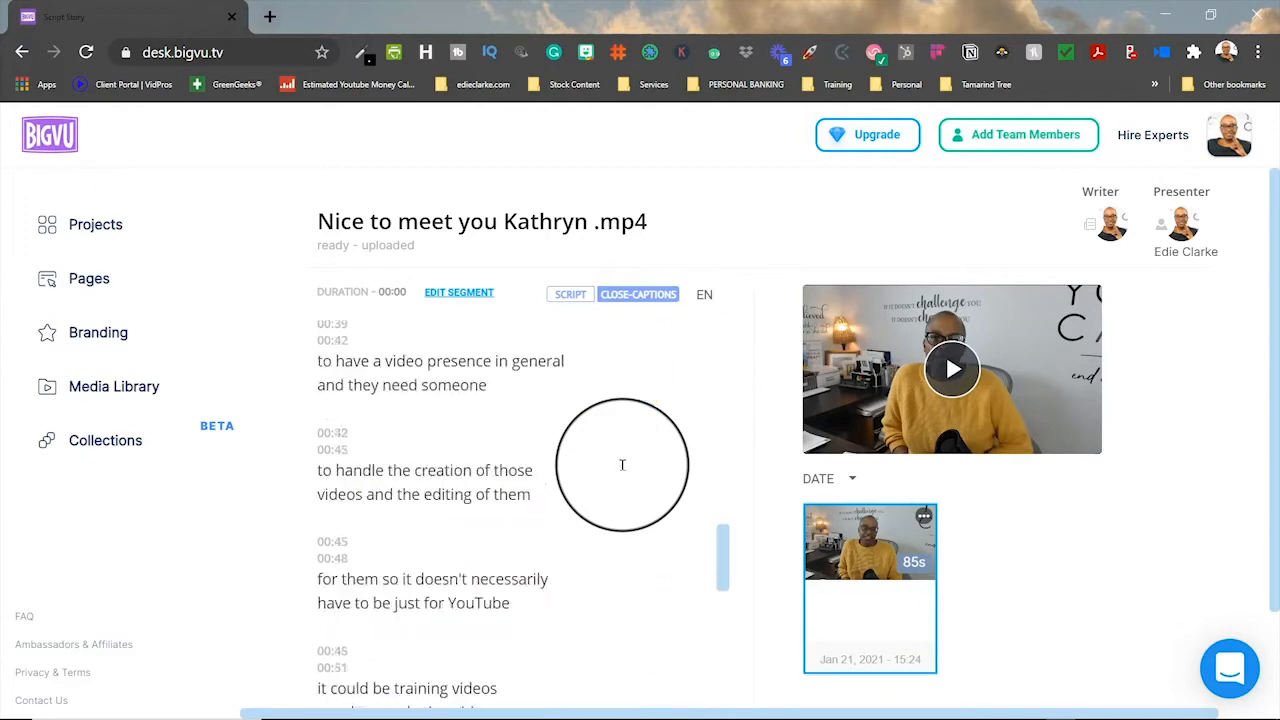
scroll(627, 470, down, 2)
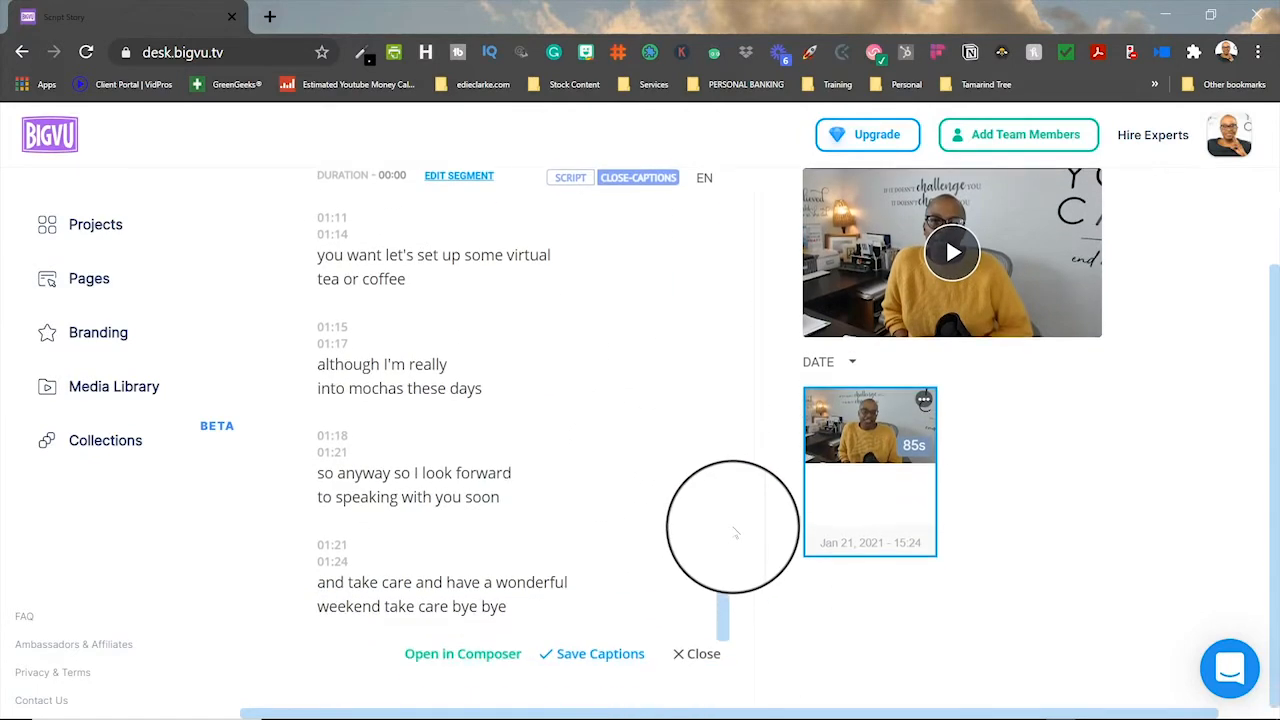
click(590, 665)
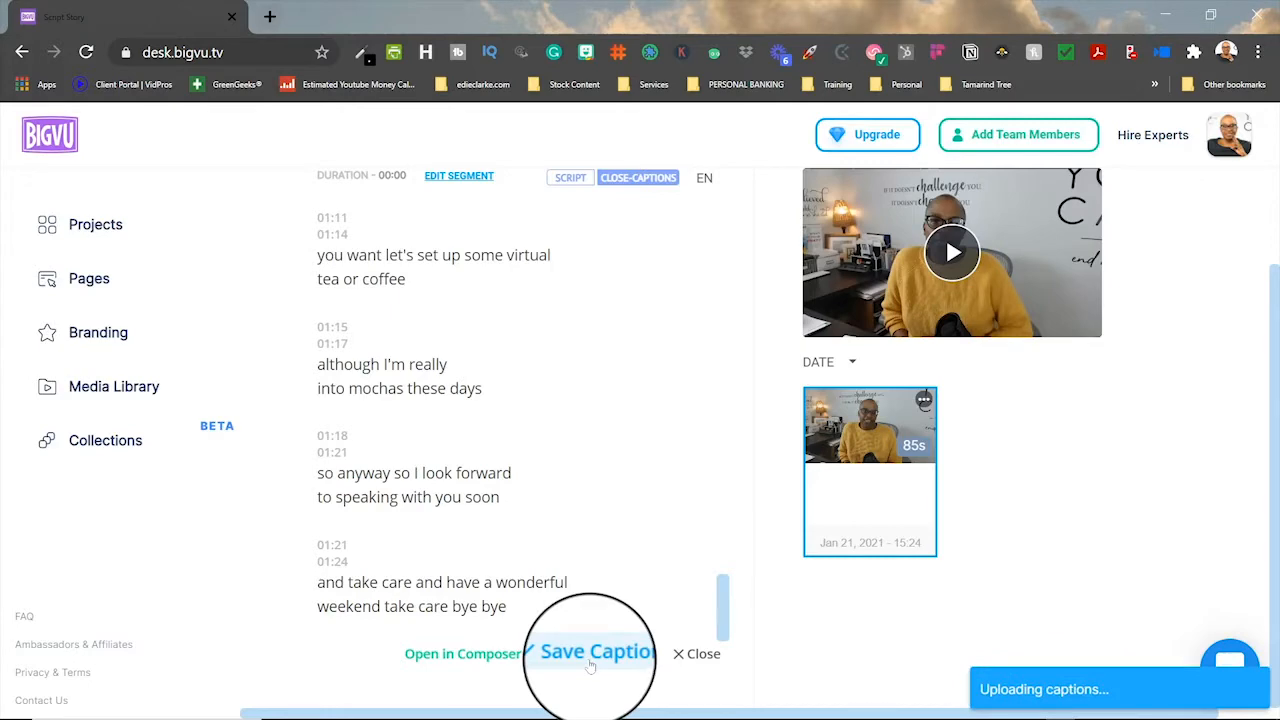
click(456, 663)
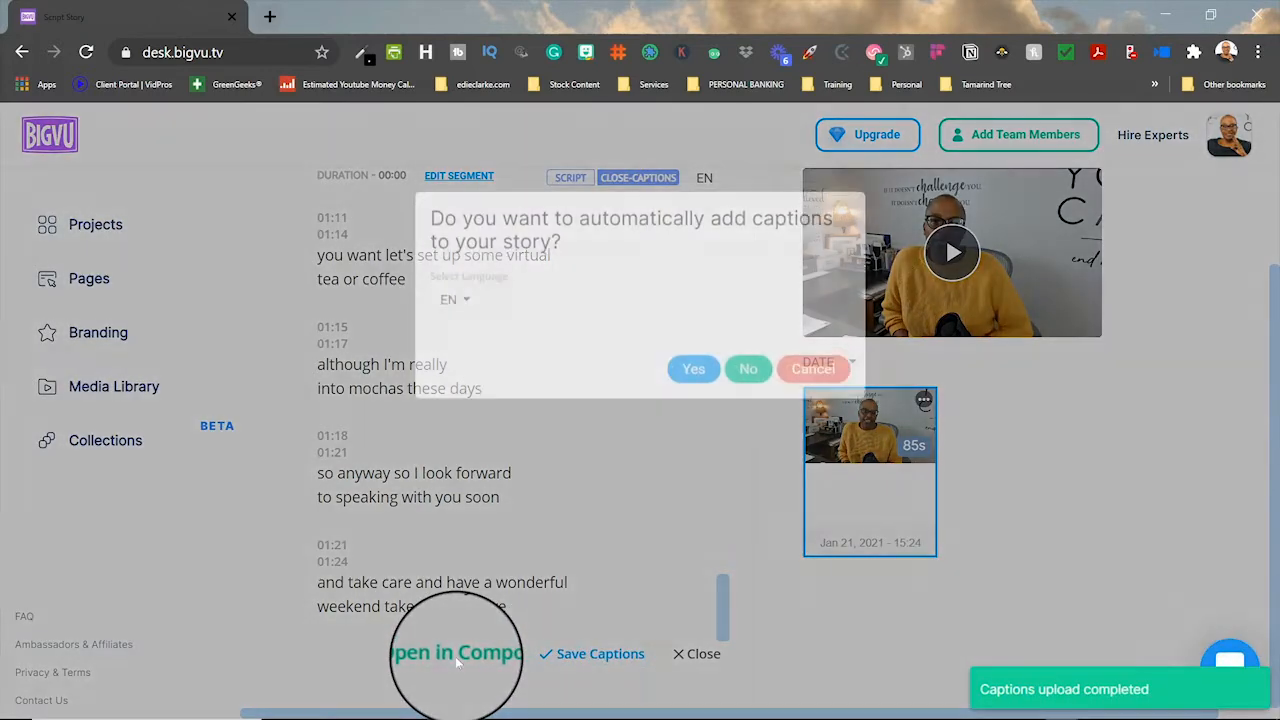
click(697, 387)
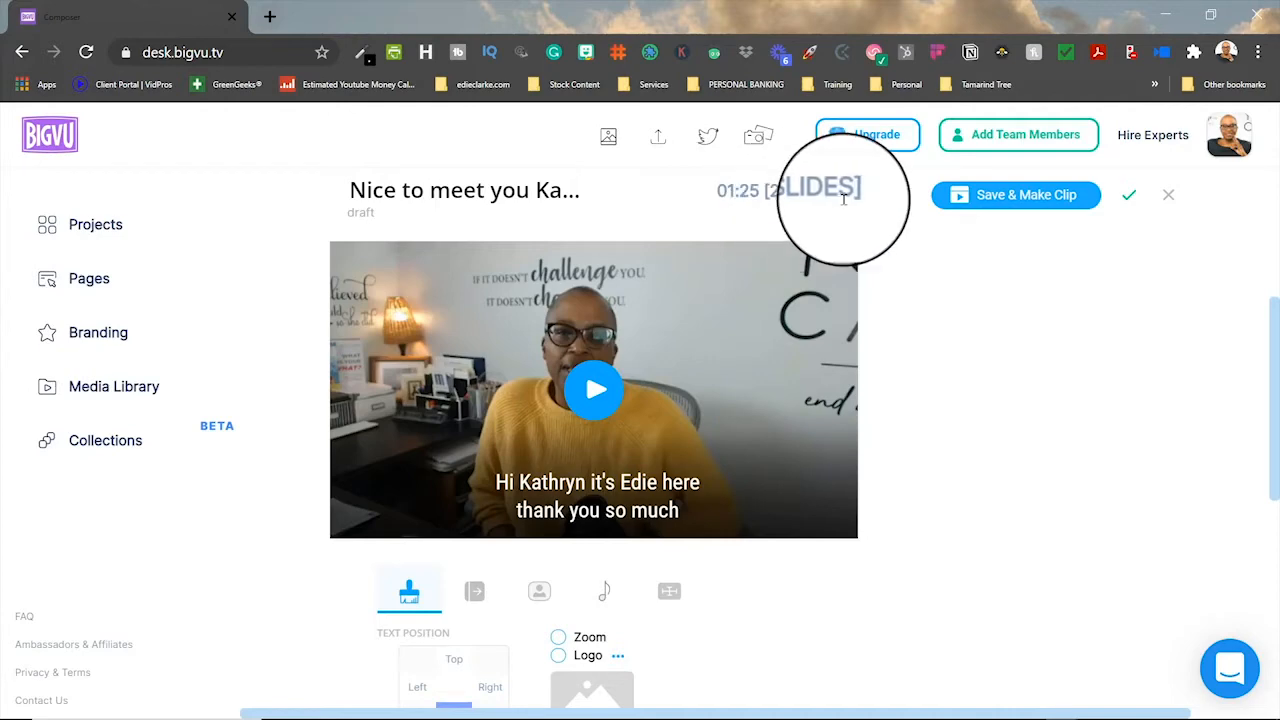
Examine the text position, logo and caption text template options, along with the captioned scenes in Composer.
scroll(806, 316, down, 2)
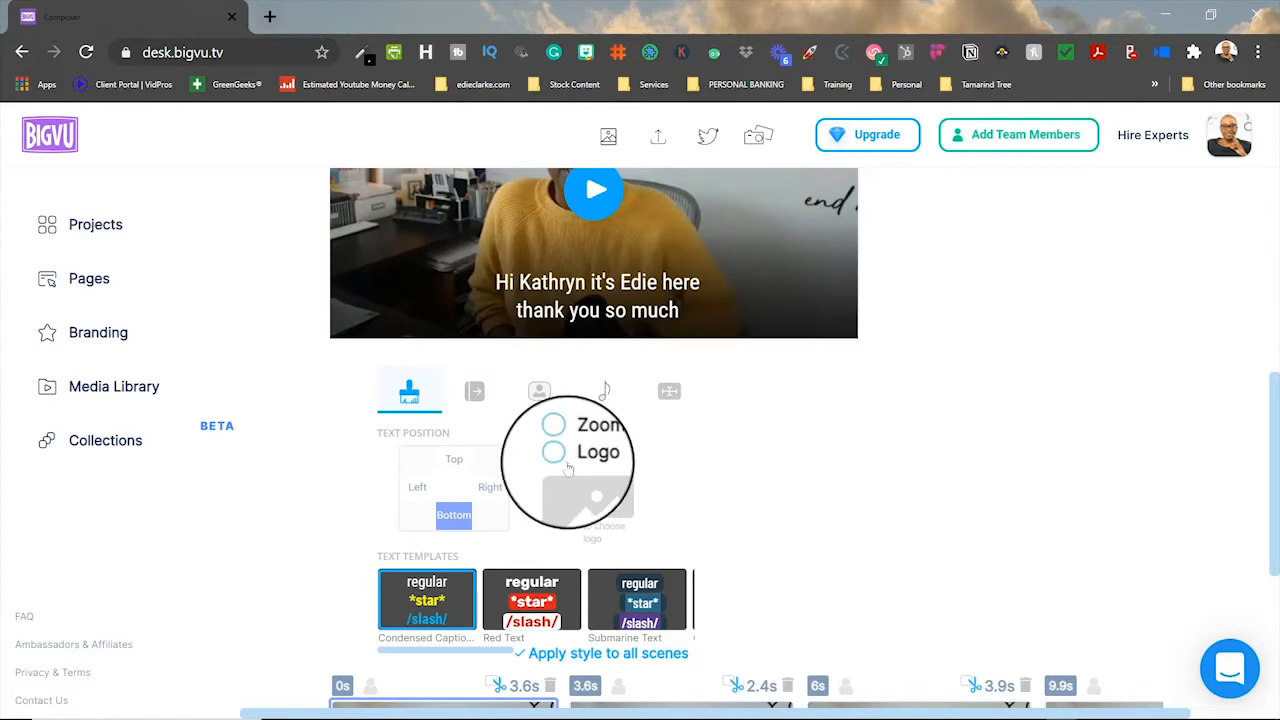
scroll(683, 505, down, 1)
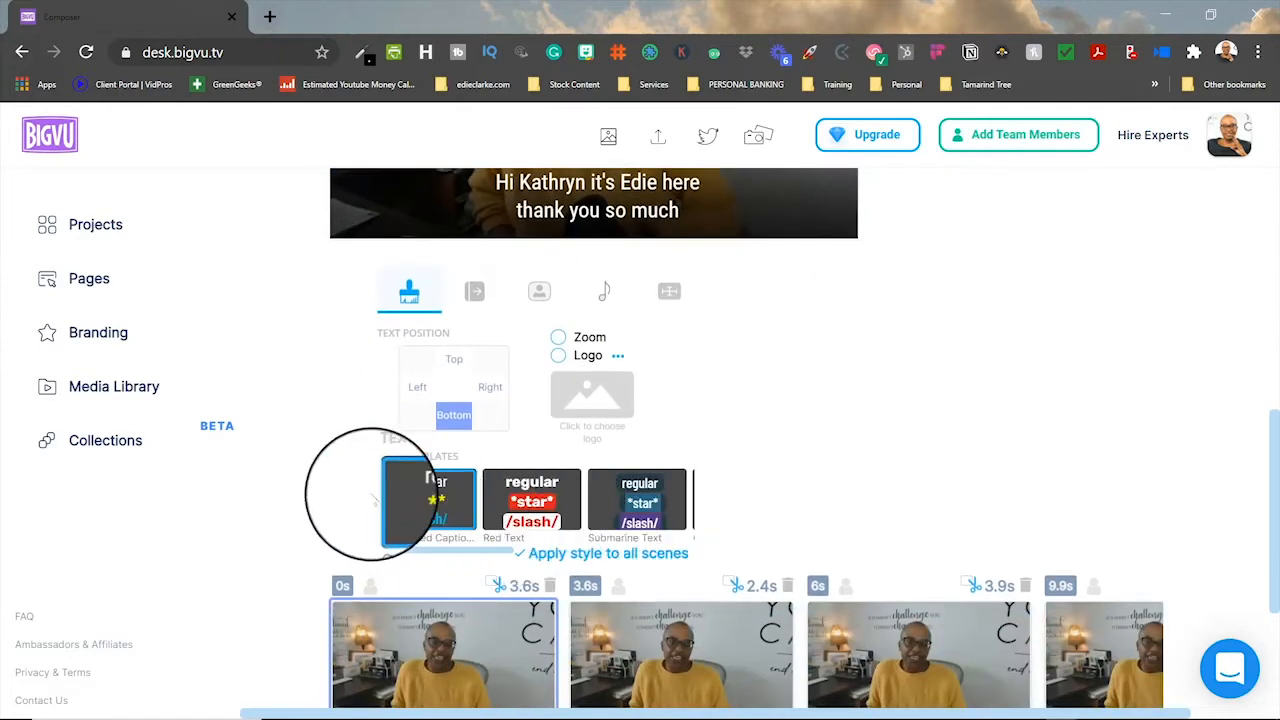
scroll(410, 500, down, 2)
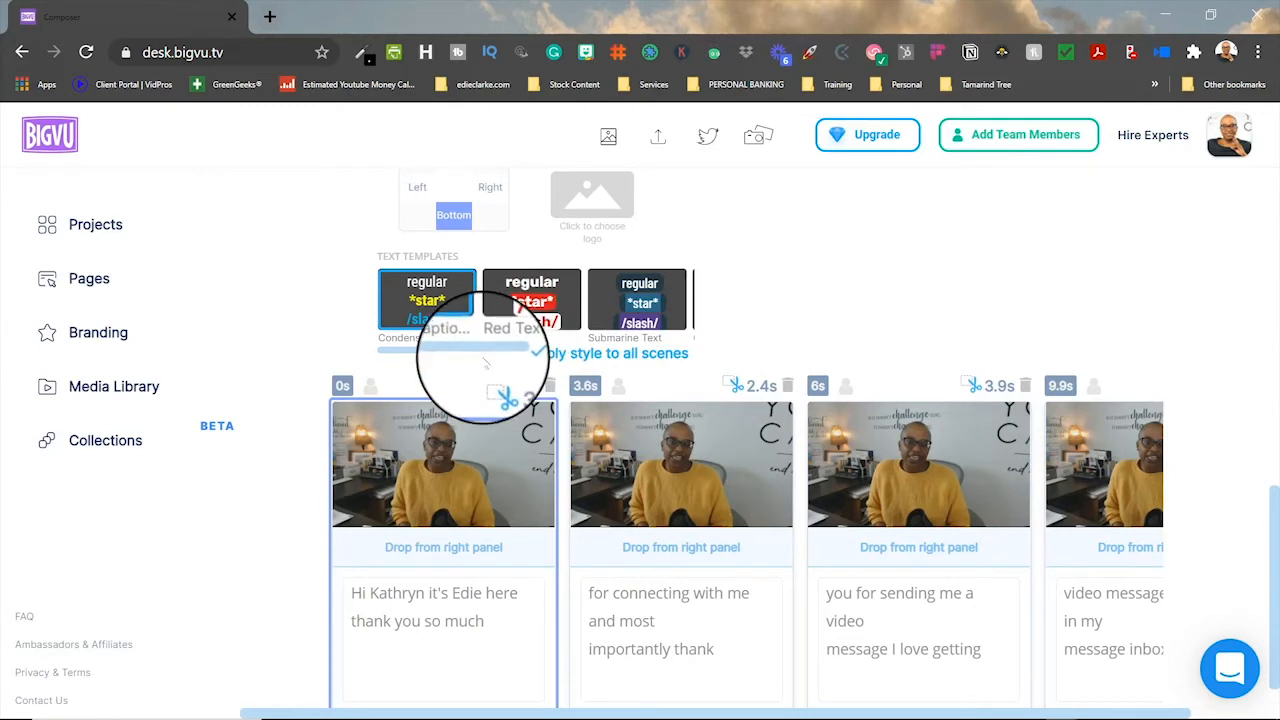
scroll(460, 340, right, 3)
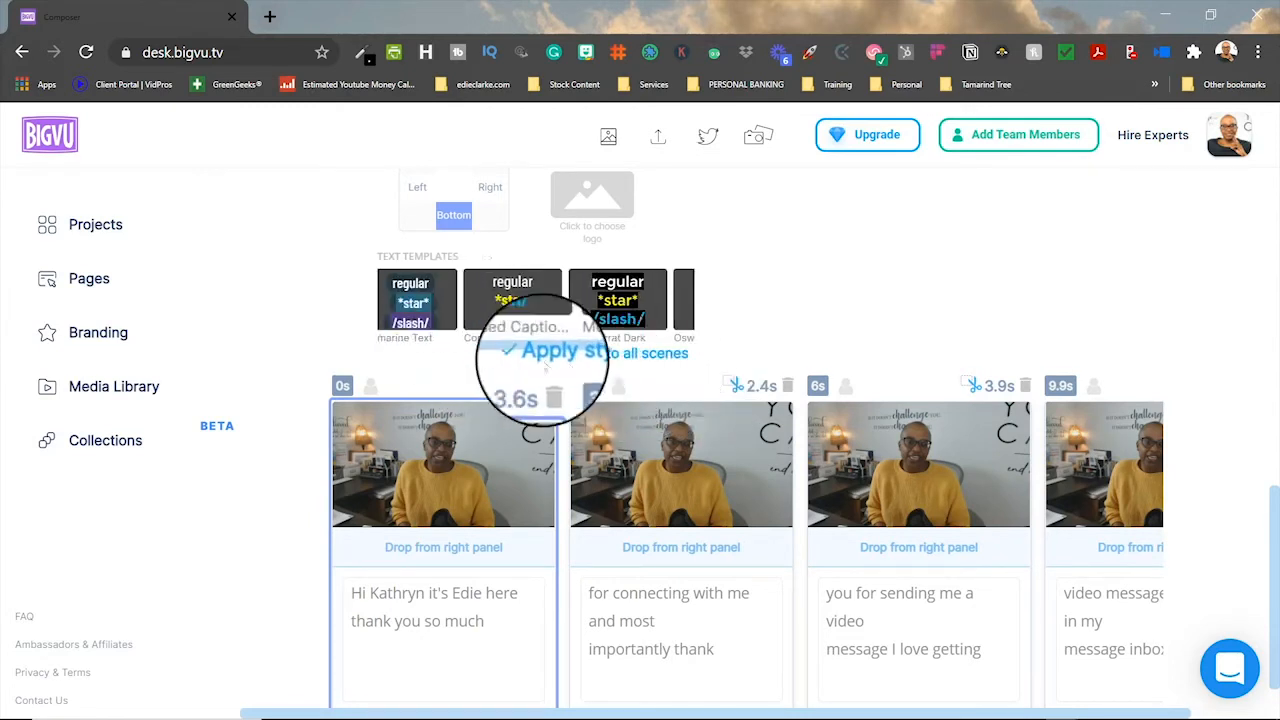
scroll(430, 310, left, 3)
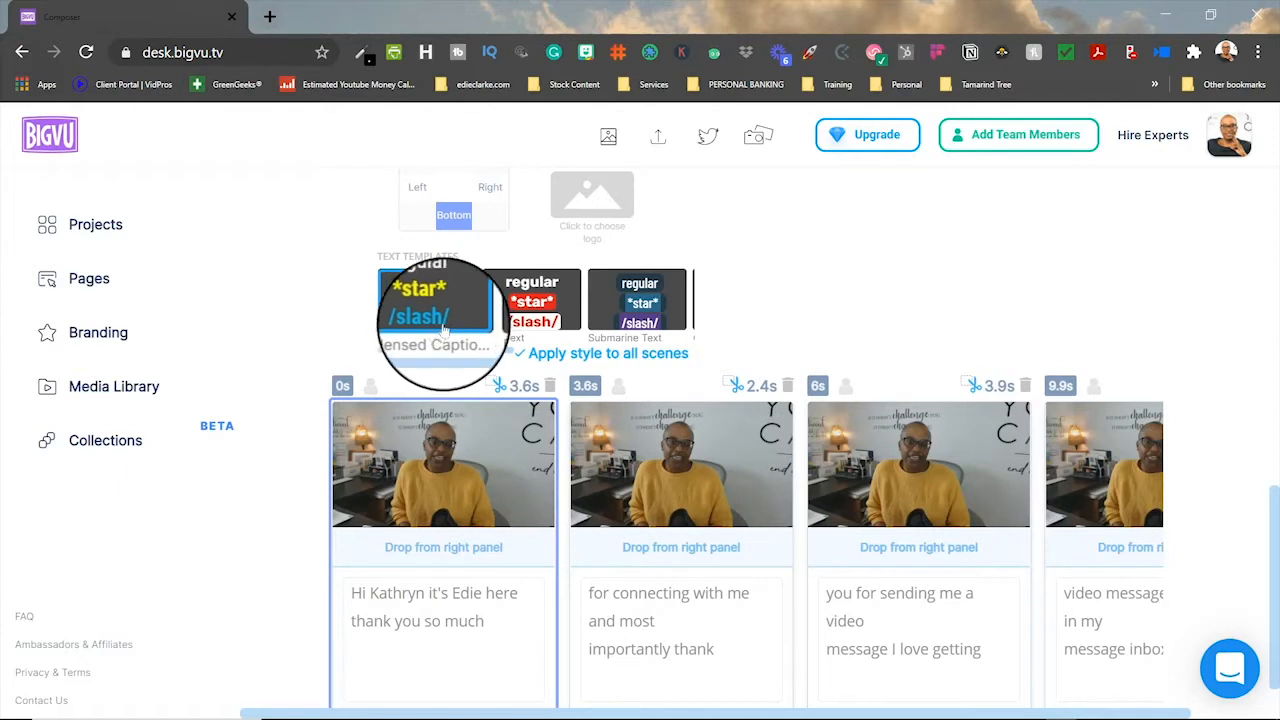
drag(492, 354, 663, 357)
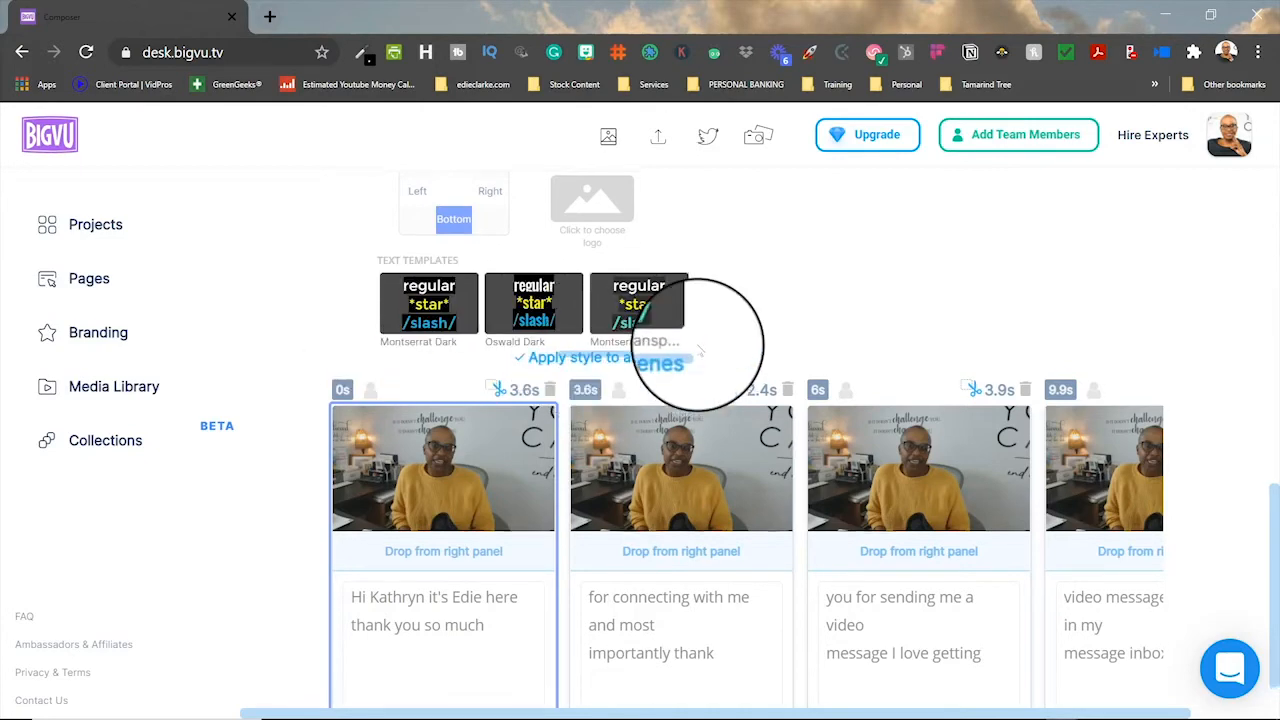
Look through the transition and text effect options, the main video track settings and the music bed choices.
scroll(680, 352, up, 4)
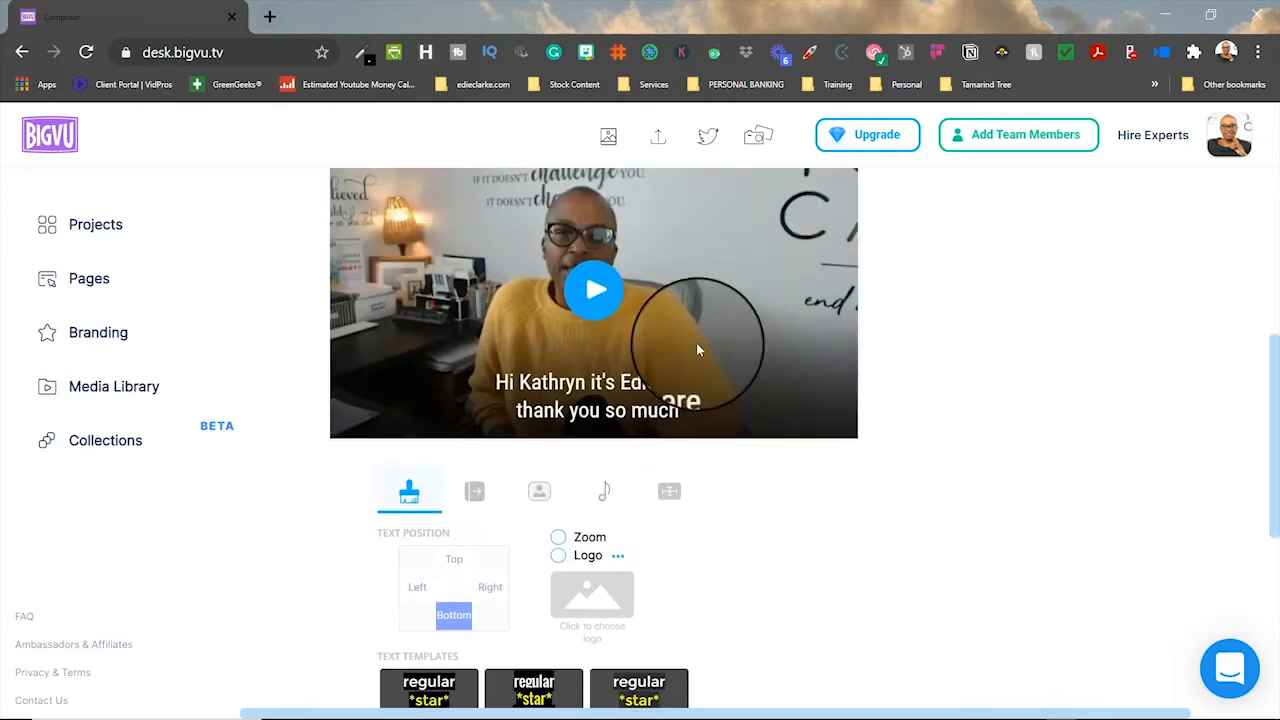
click(475, 494)
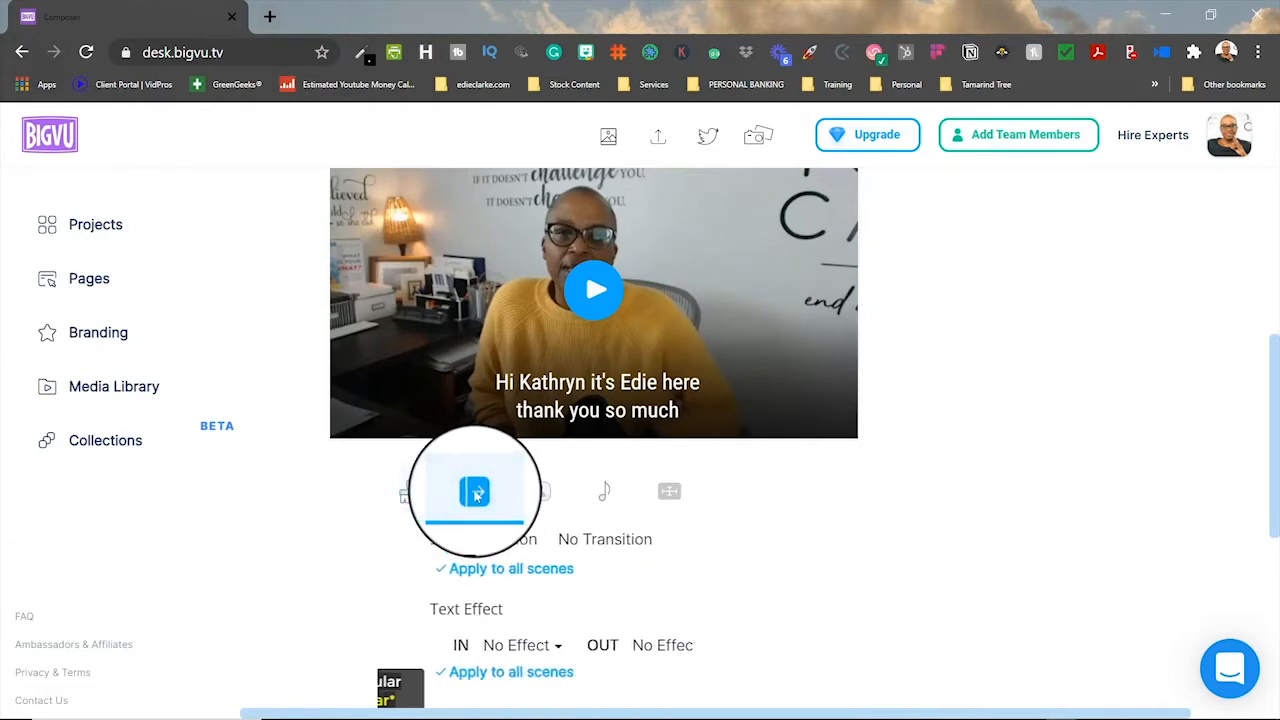
click(531, 497)
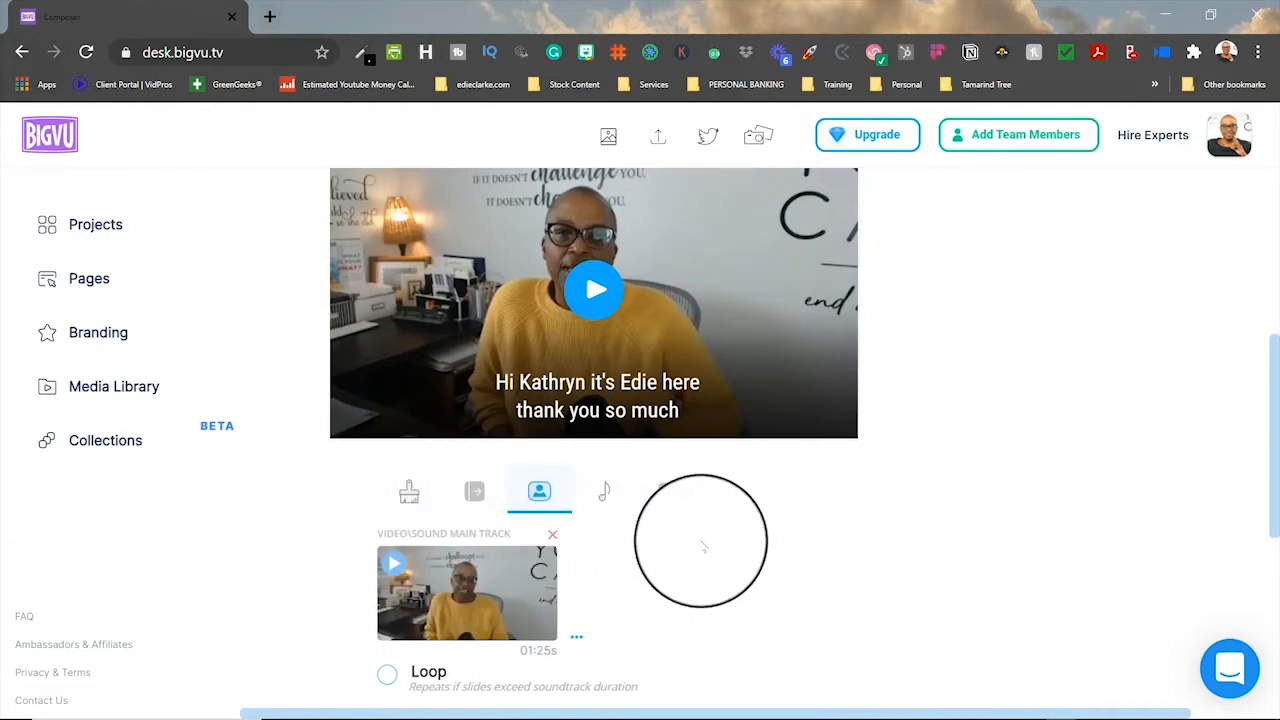
scroll(703, 546, down, 1)
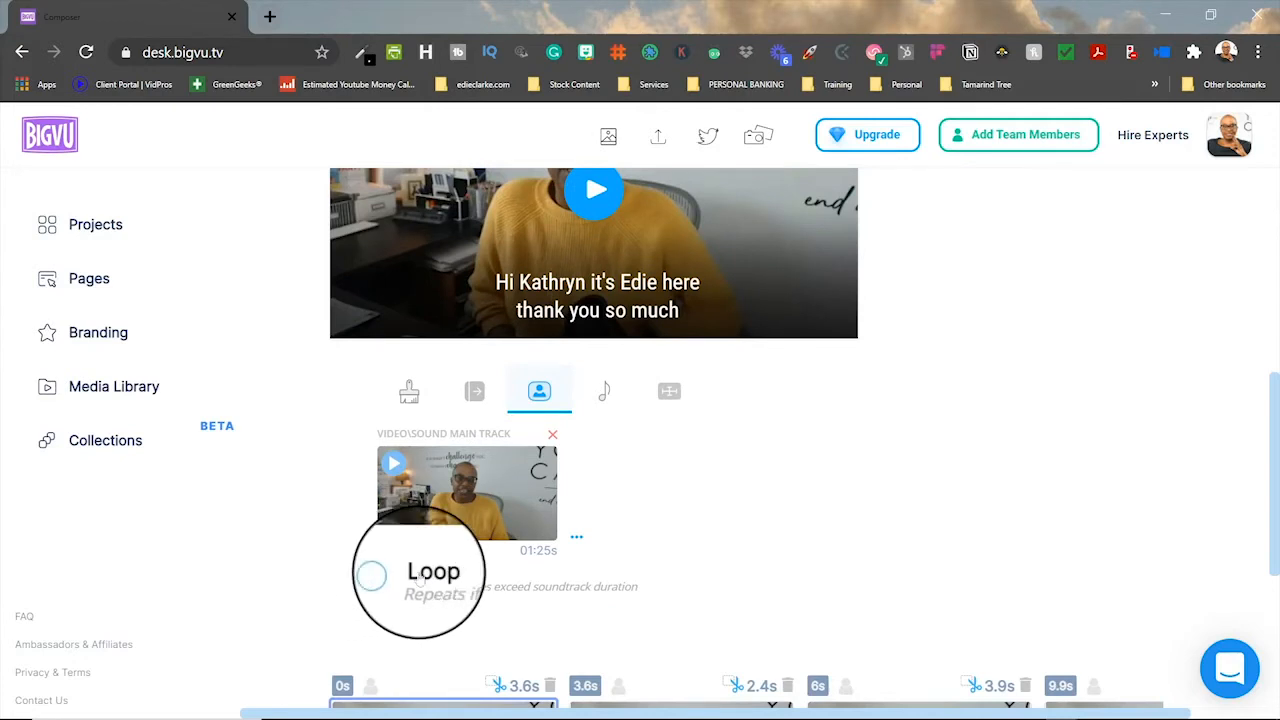
click(604, 396)
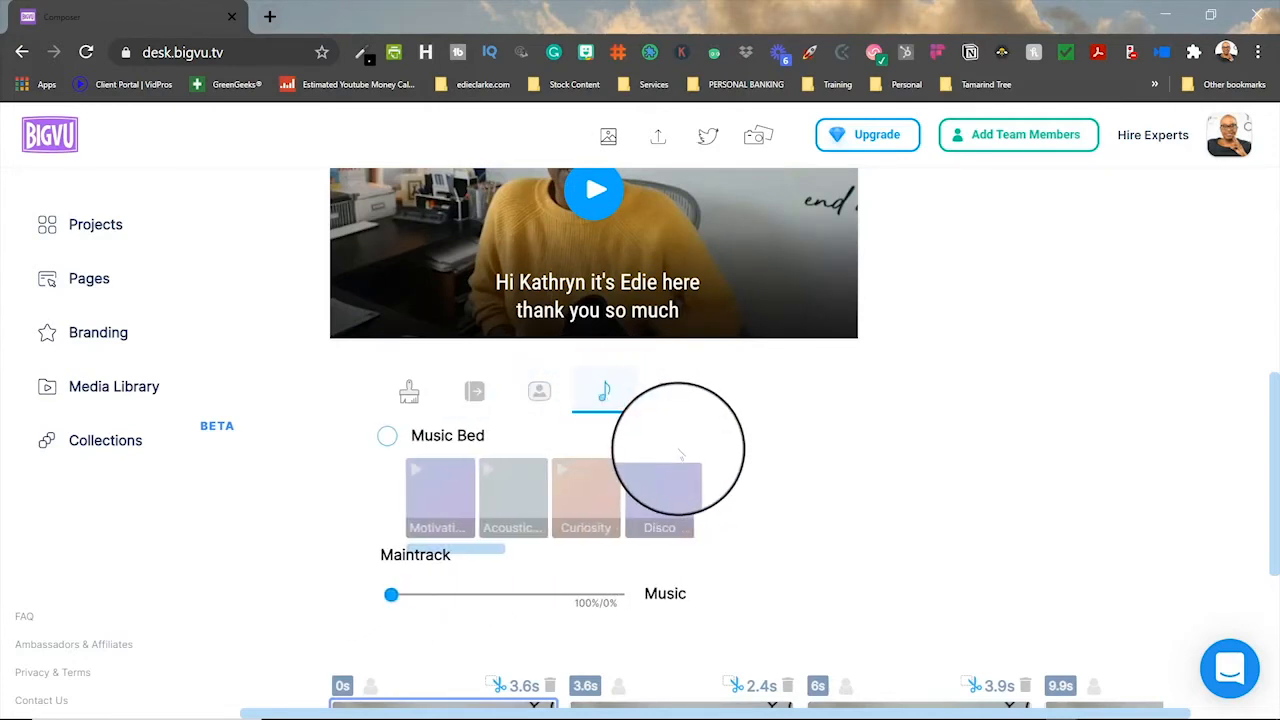
View the aspect ratio options and switch to the new Composer, saving the changes on exit.
click(677, 405)
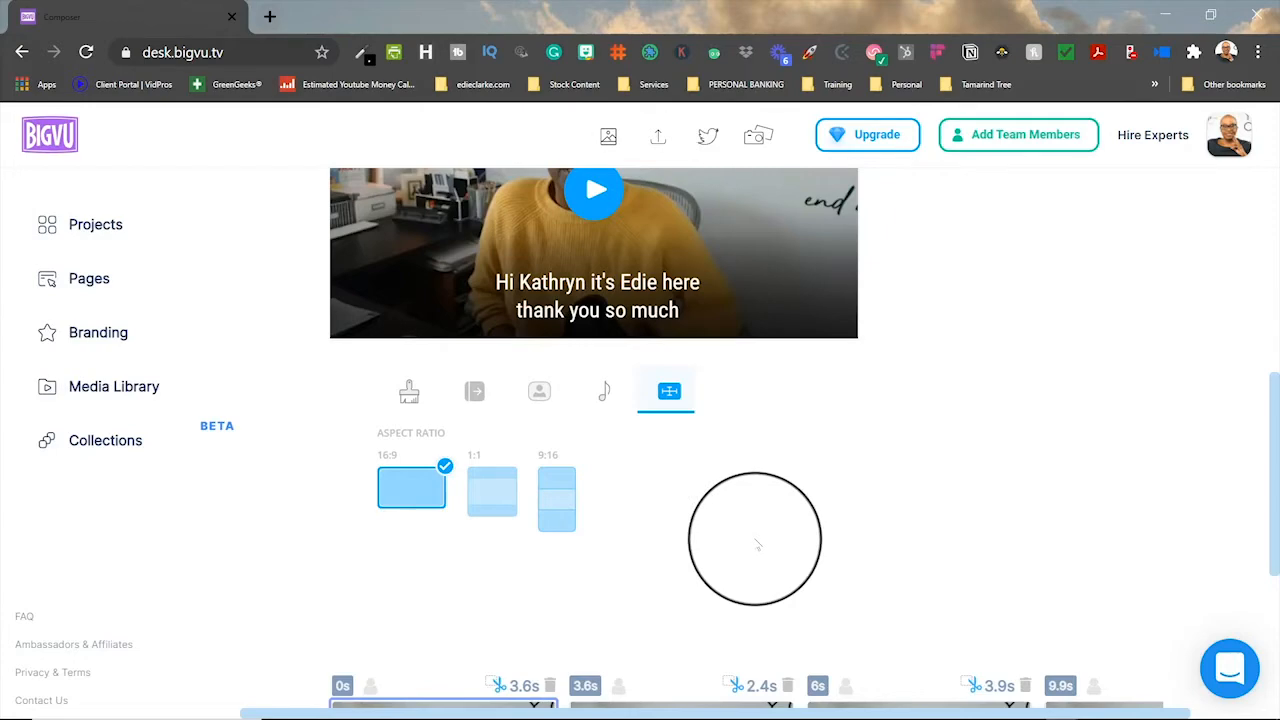
scroll(757, 543, up, 4)
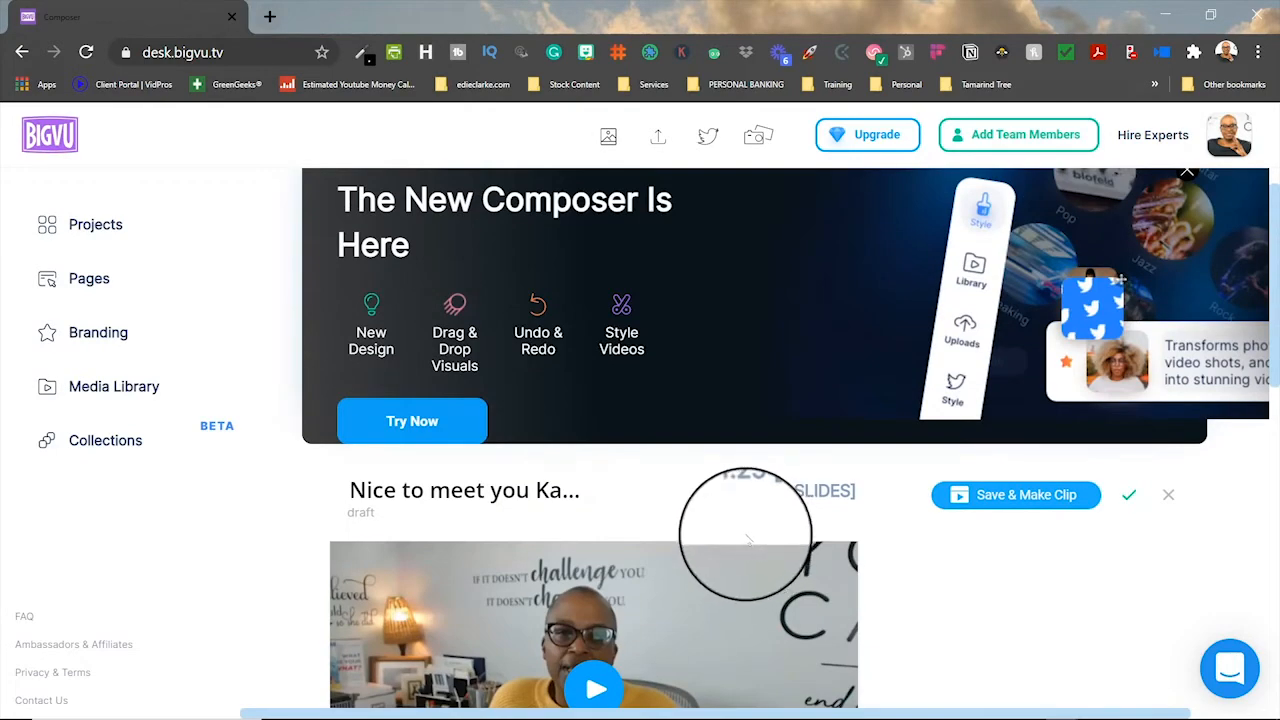
click(445, 426)
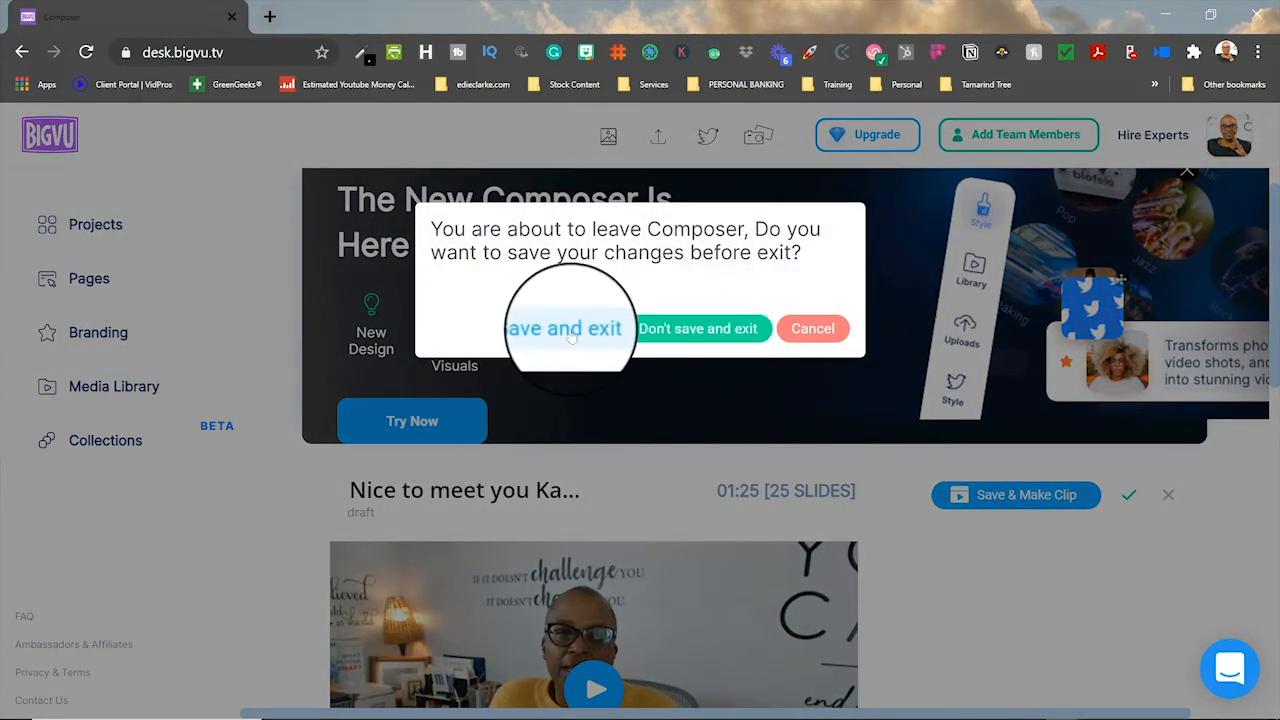
click(571, 337)
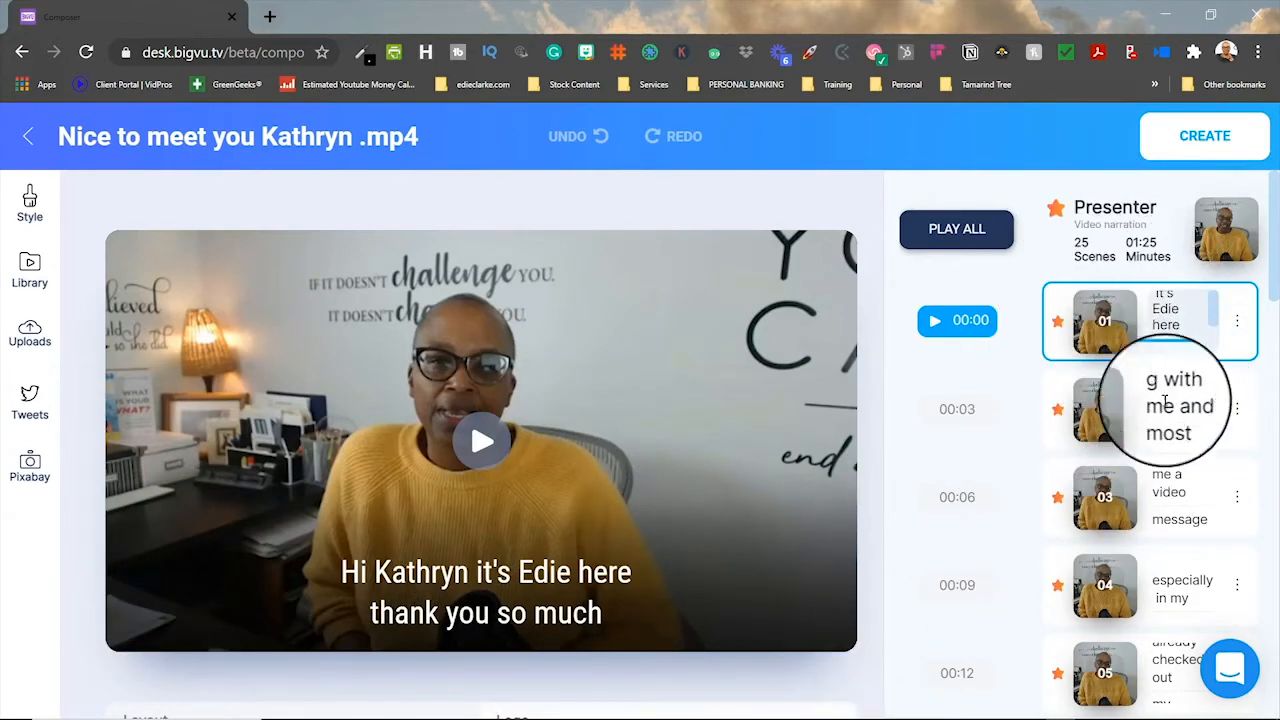
Look through the captioned scenes and the layout, logo and effects options in the new Composer.
scroll(1165, 390, down, 5)
scroll(1155, 390, down, 3)
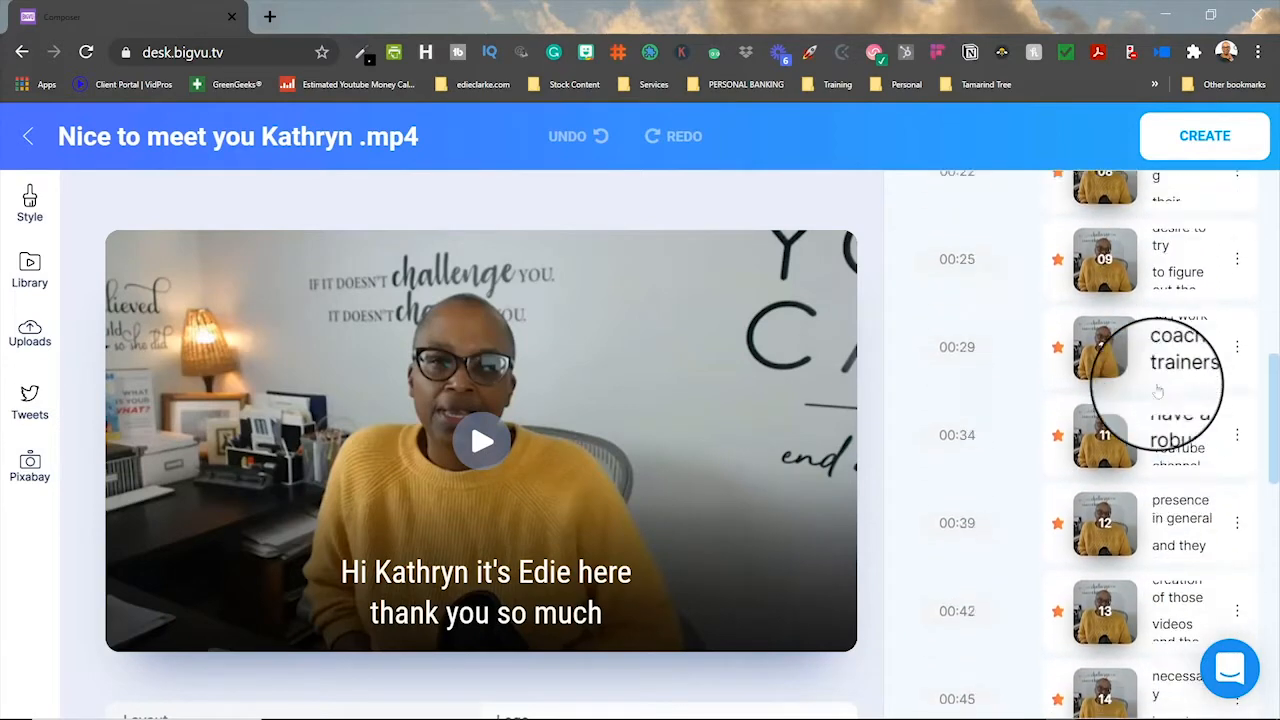
scroll(1080, 350, up, 5)
scroll(1171, 465, down, 8)
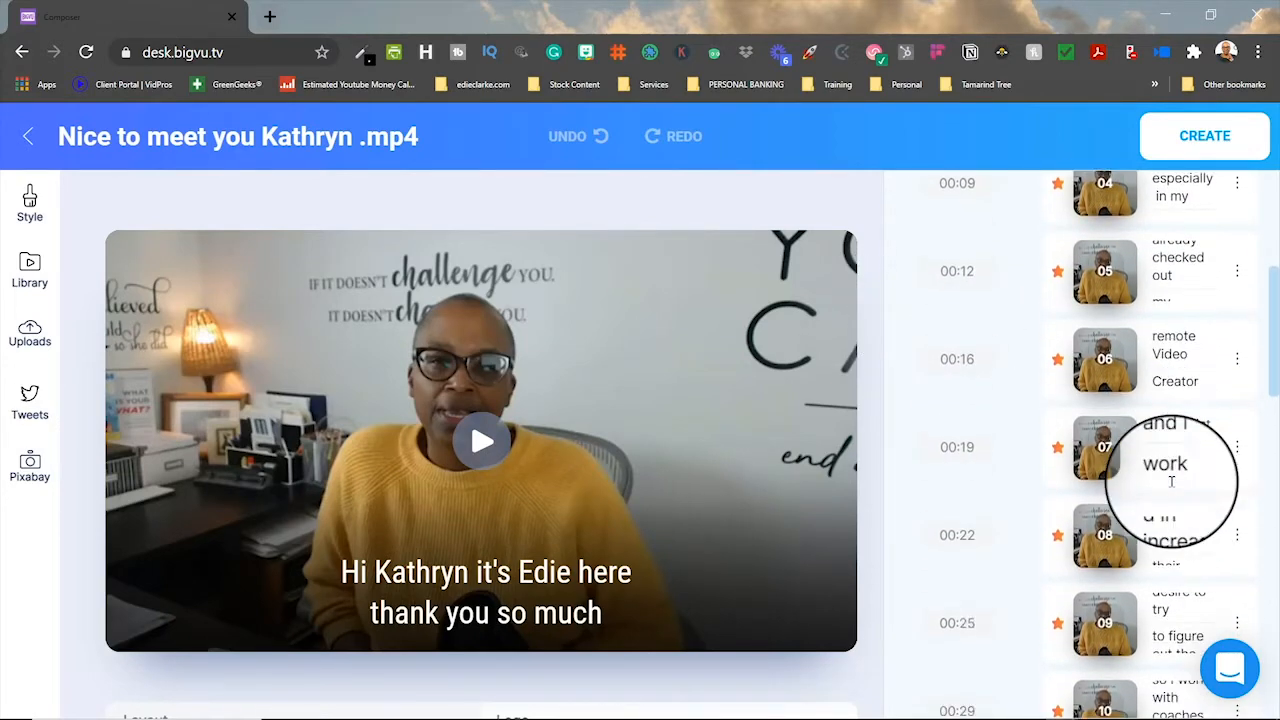
scroll(1172, 482, down, 10)
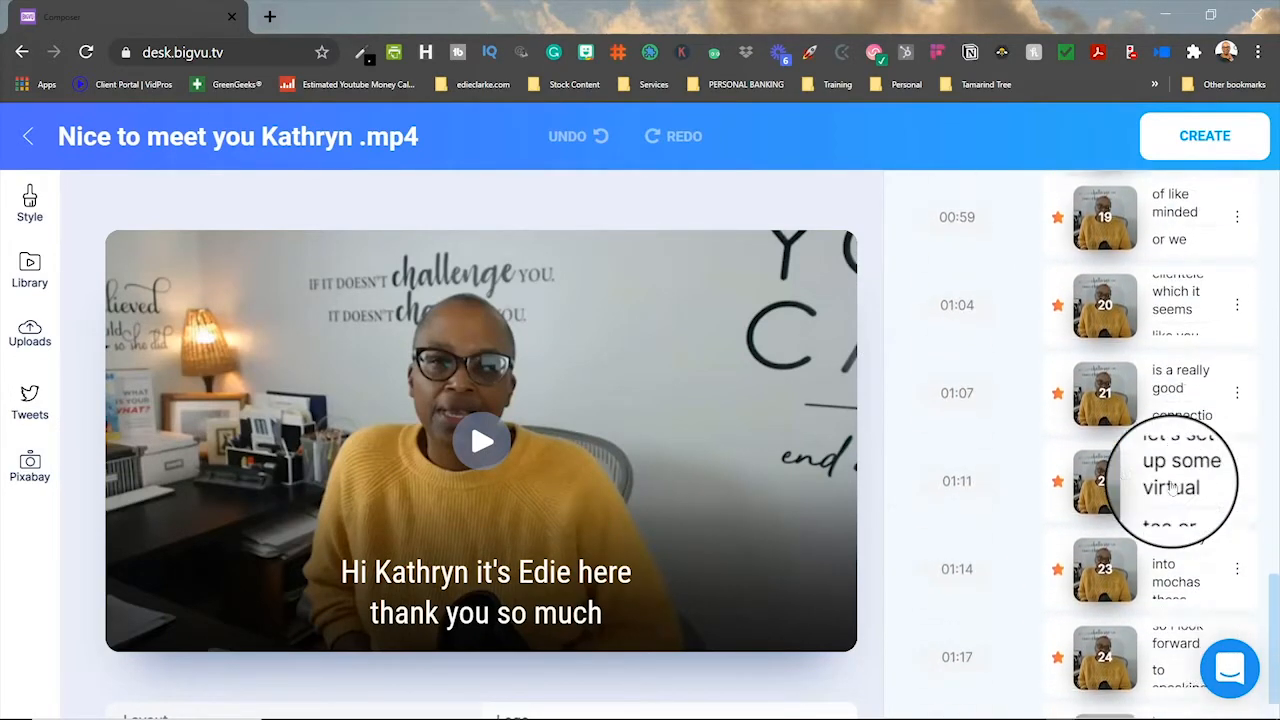
scroll(1179, 485, up, 20)
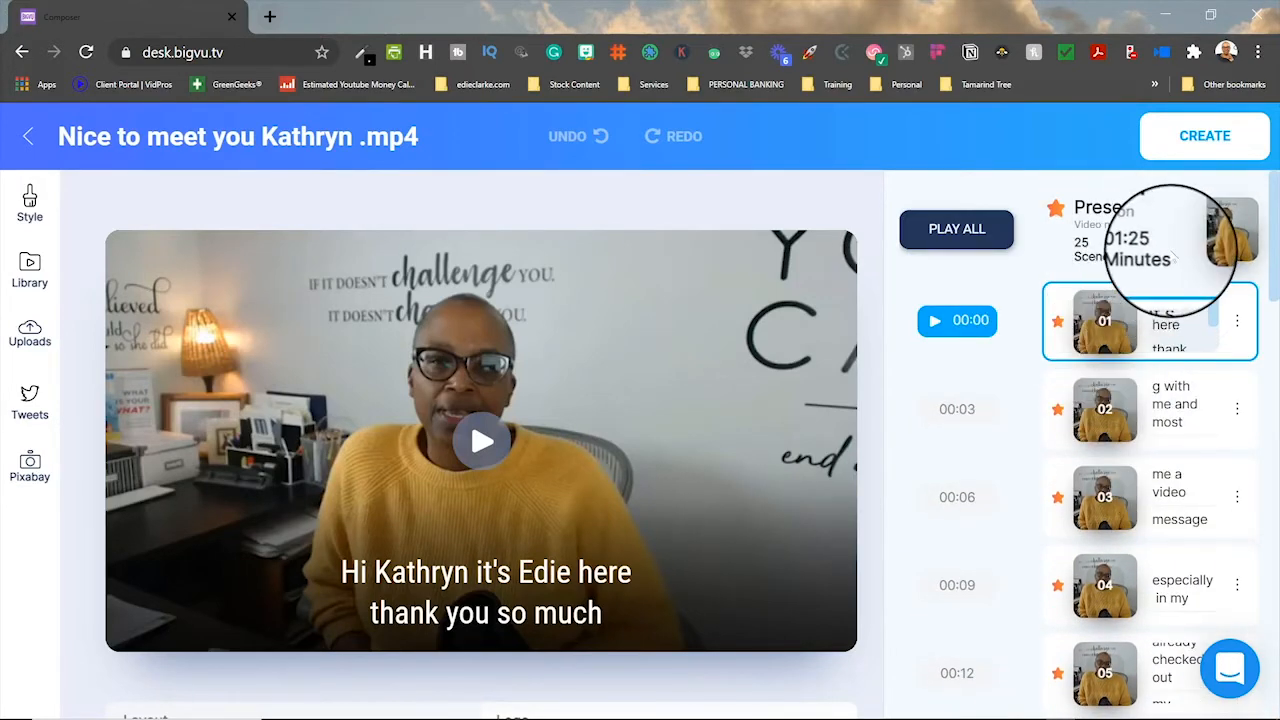
scroll(424, 443, down, 3)
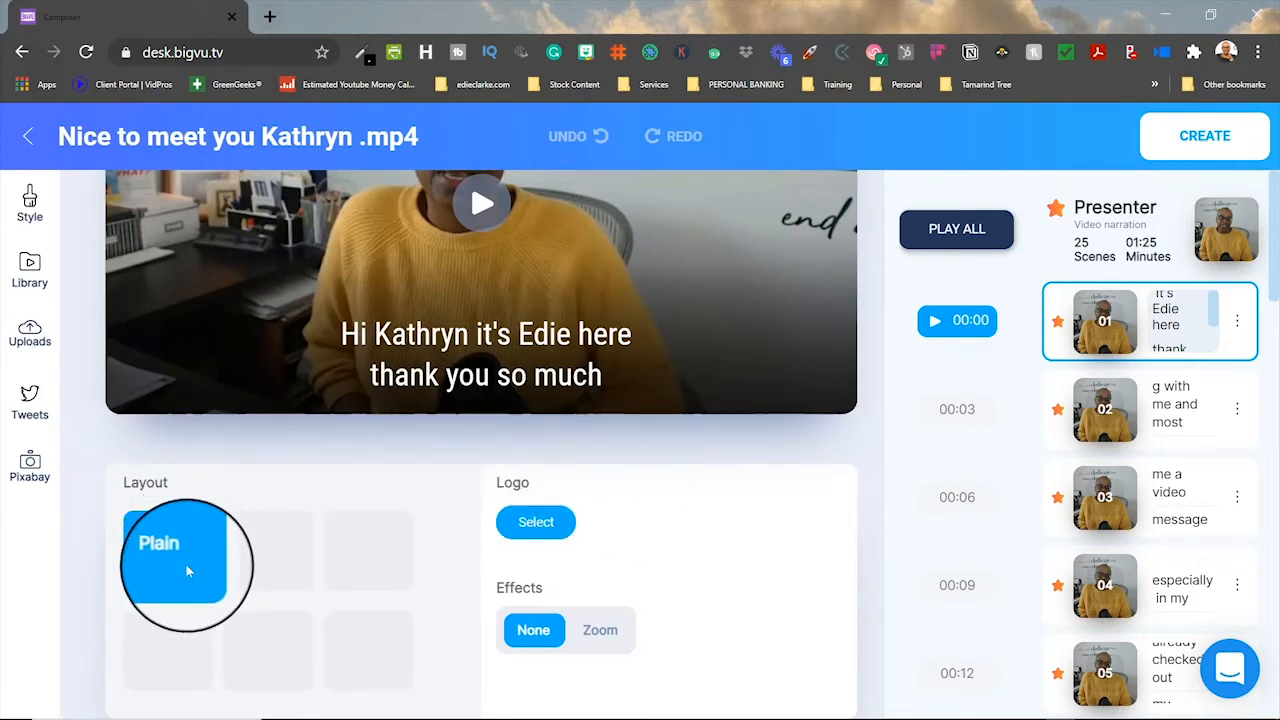
scroll(633, 505, up, 2)
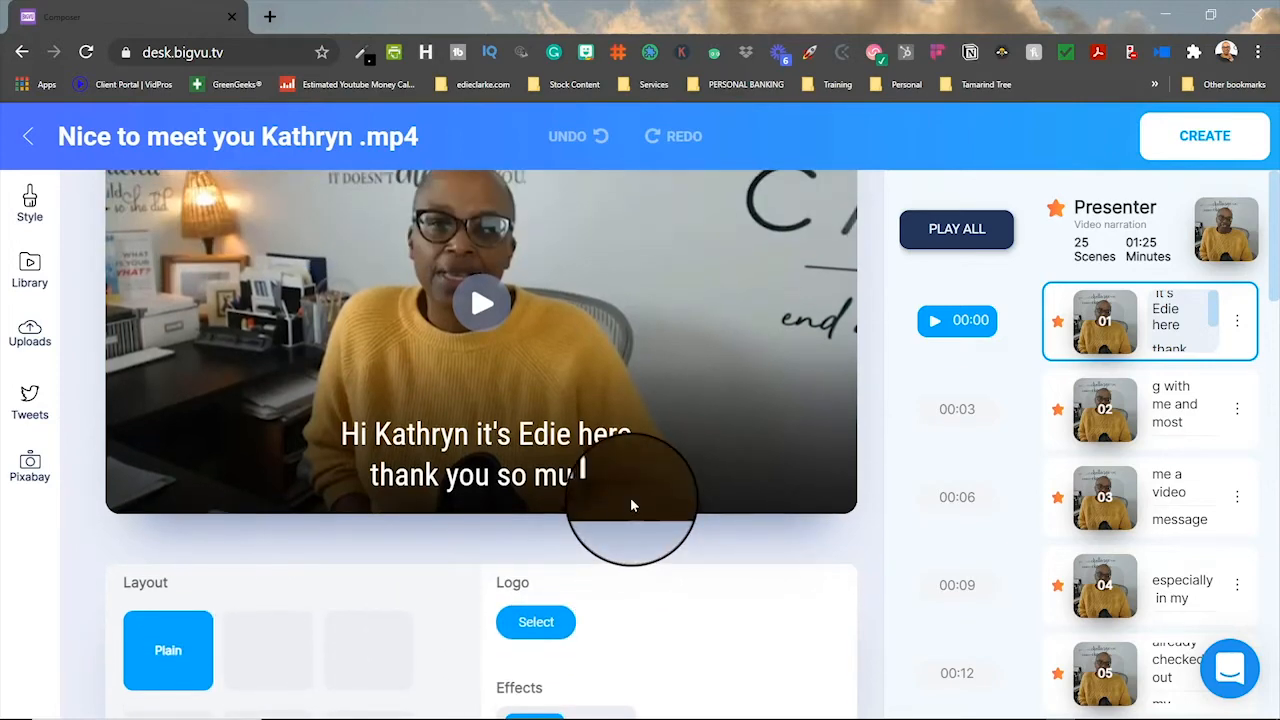
scroll(631, 506, down, 2)
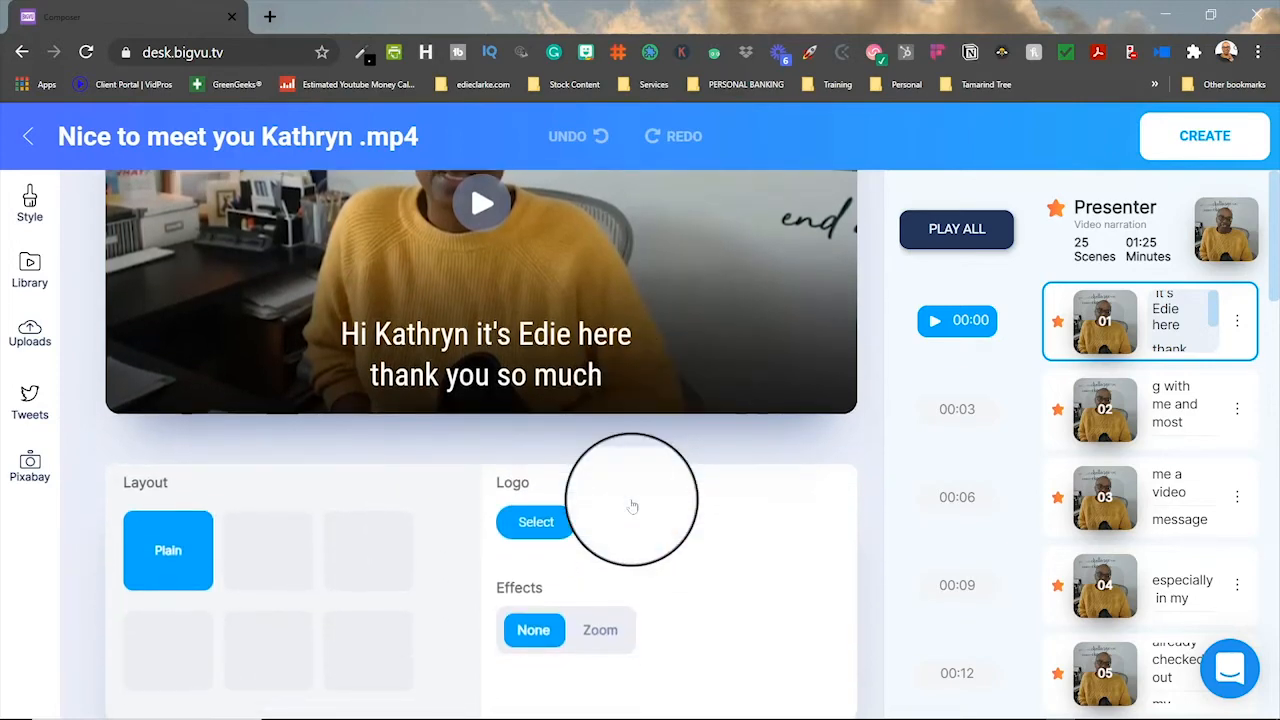
Add the green script monogram logo to the video and apply it to all scenes.
click(562, 537)
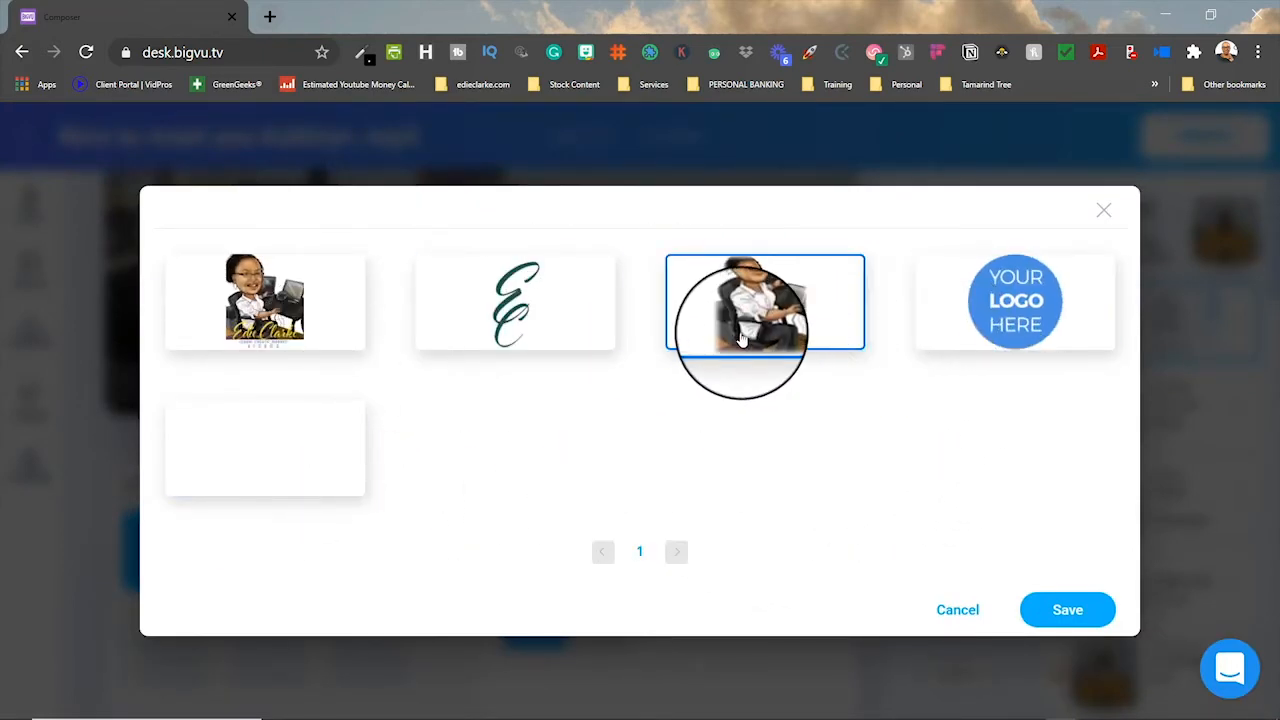
click(245, 306)
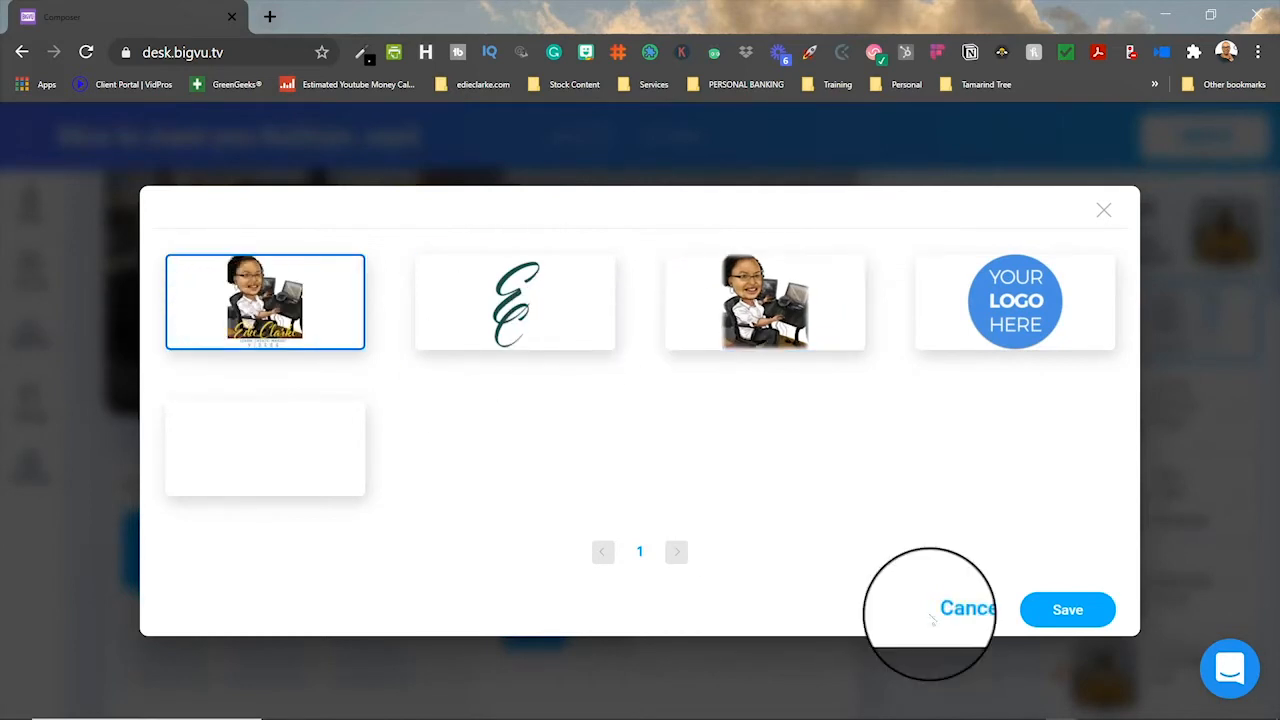
click(530, 322)
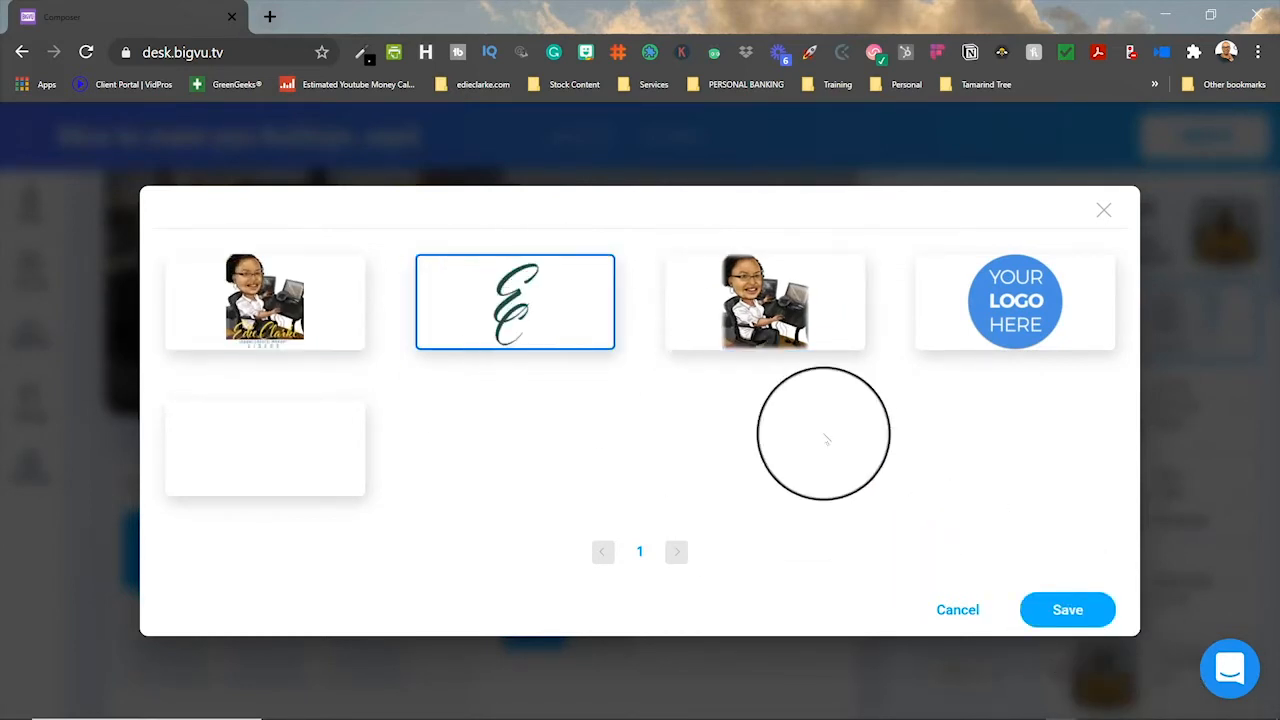
click(1068, 611)
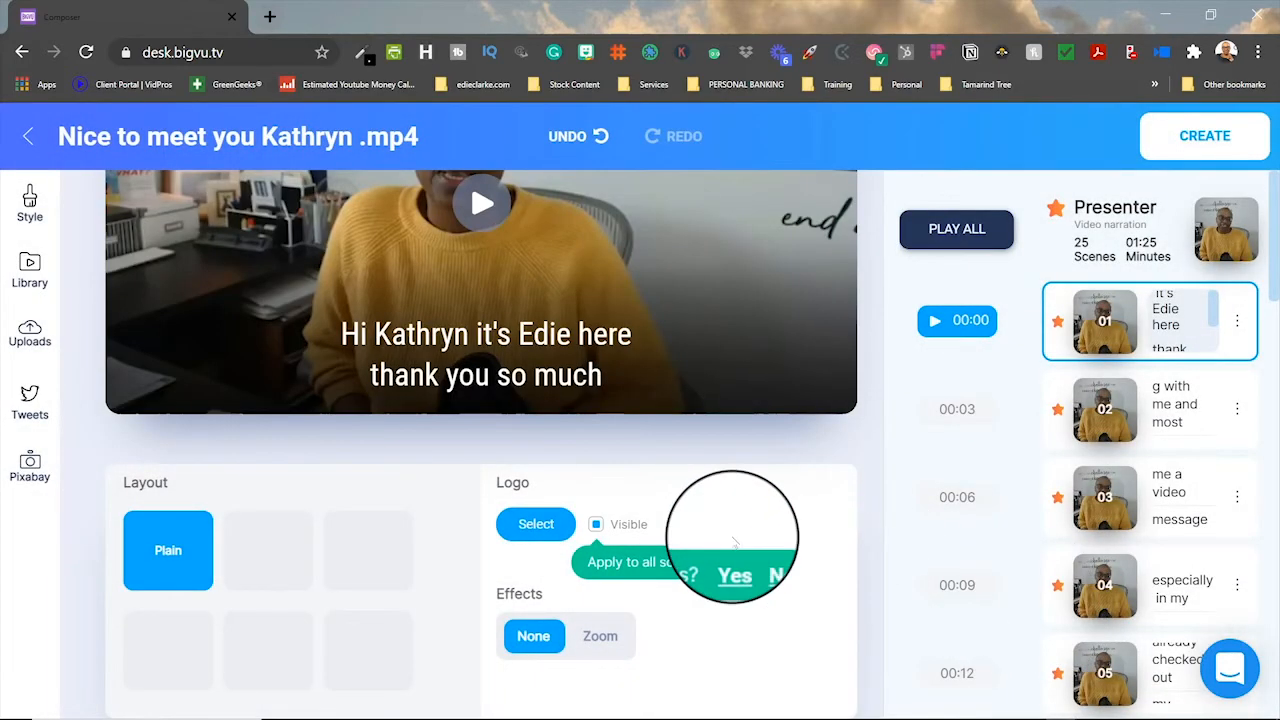
Examine the logo's placement in the video preview and play part of the first scene.
scroll(735, 545, up, 1)
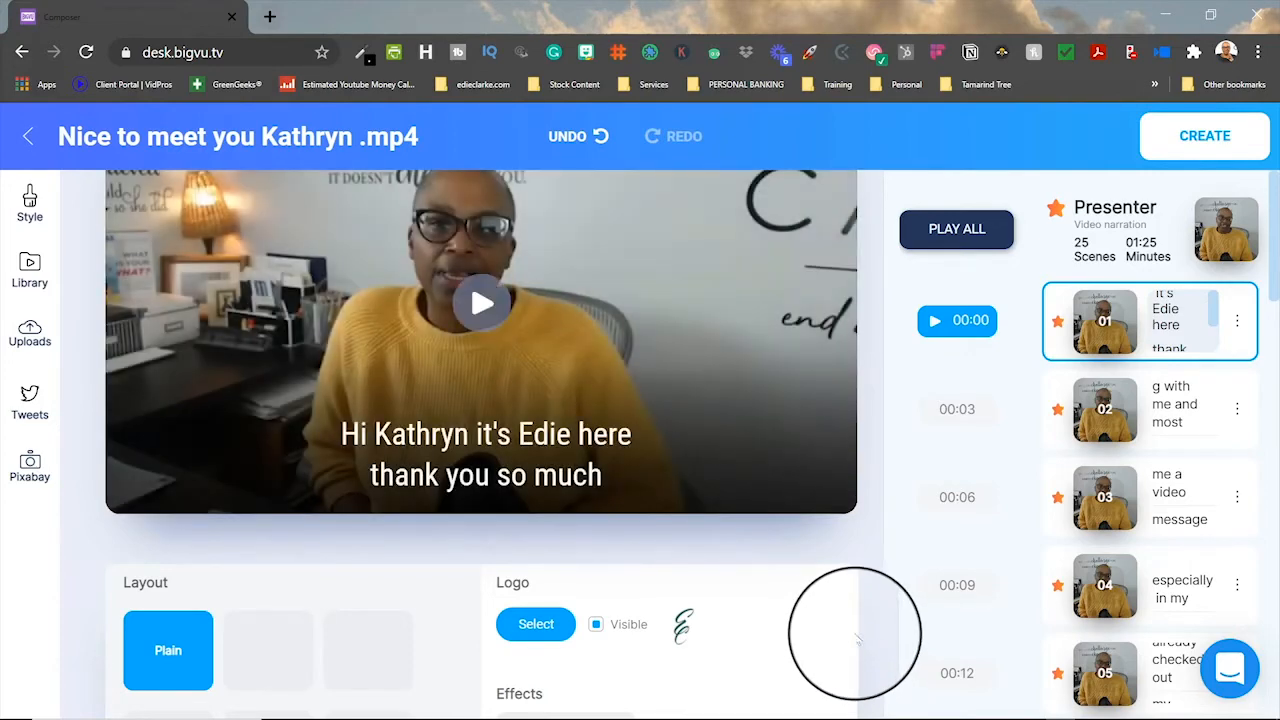
scroll(825, 625, down, 1)
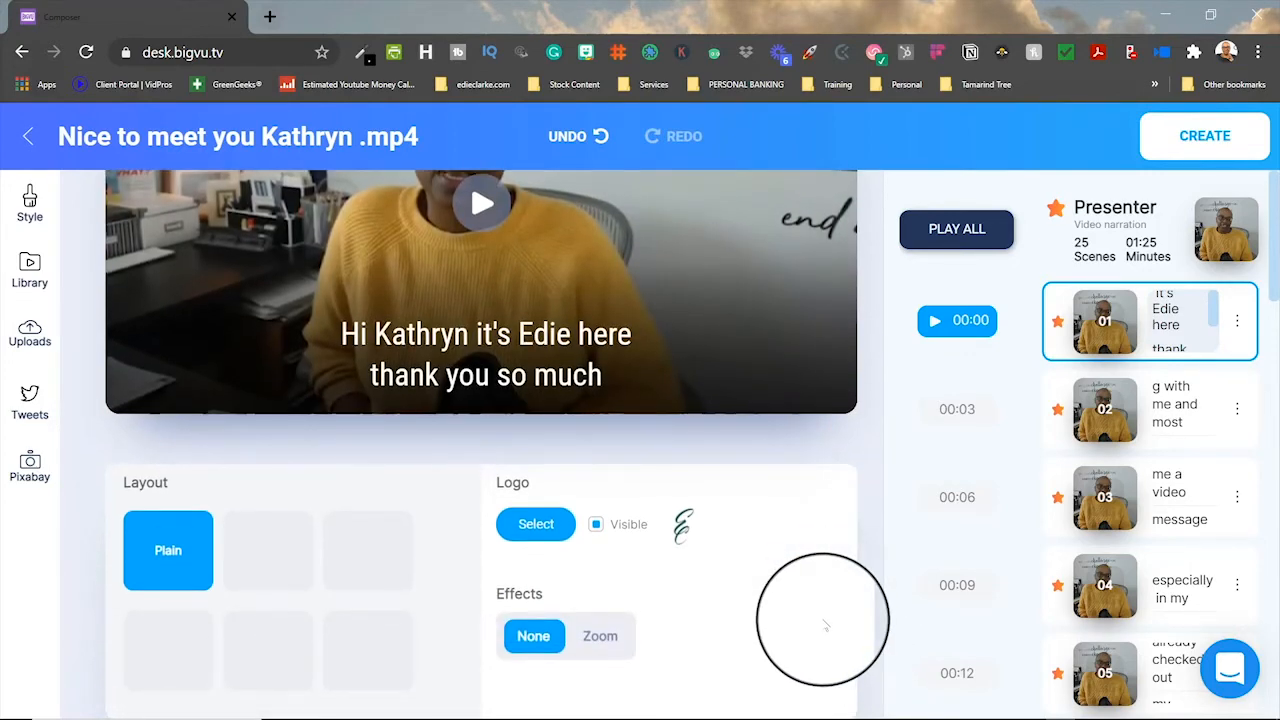
scroll(825, 625, up, 2)
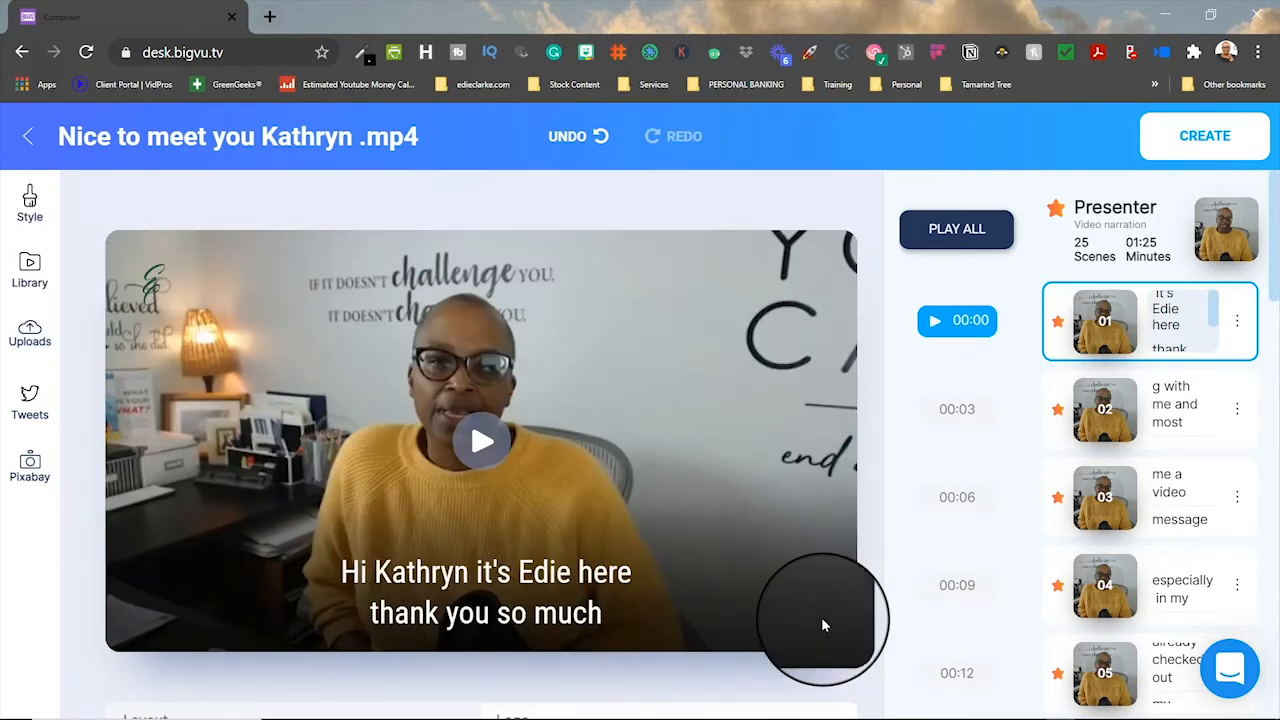
scroll(300, 430, down, 2)
scroll(500, 514, up, 2)
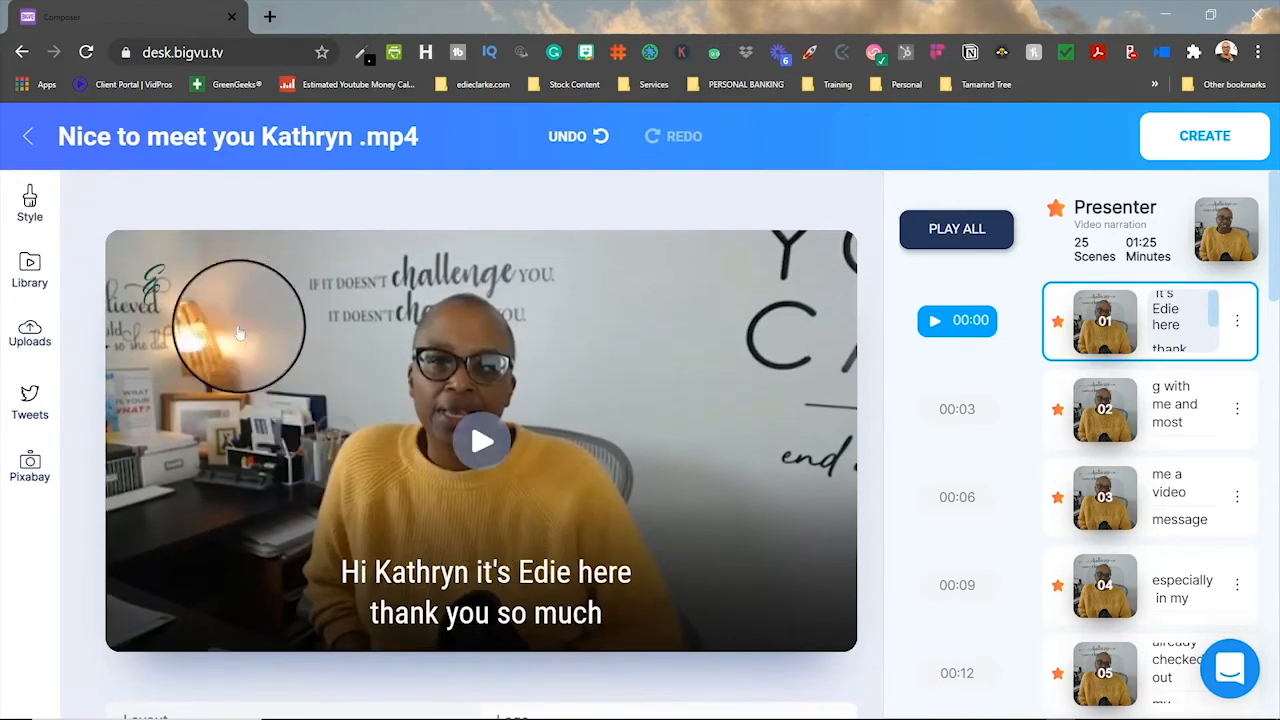
scroll(828, 572, down, 2)
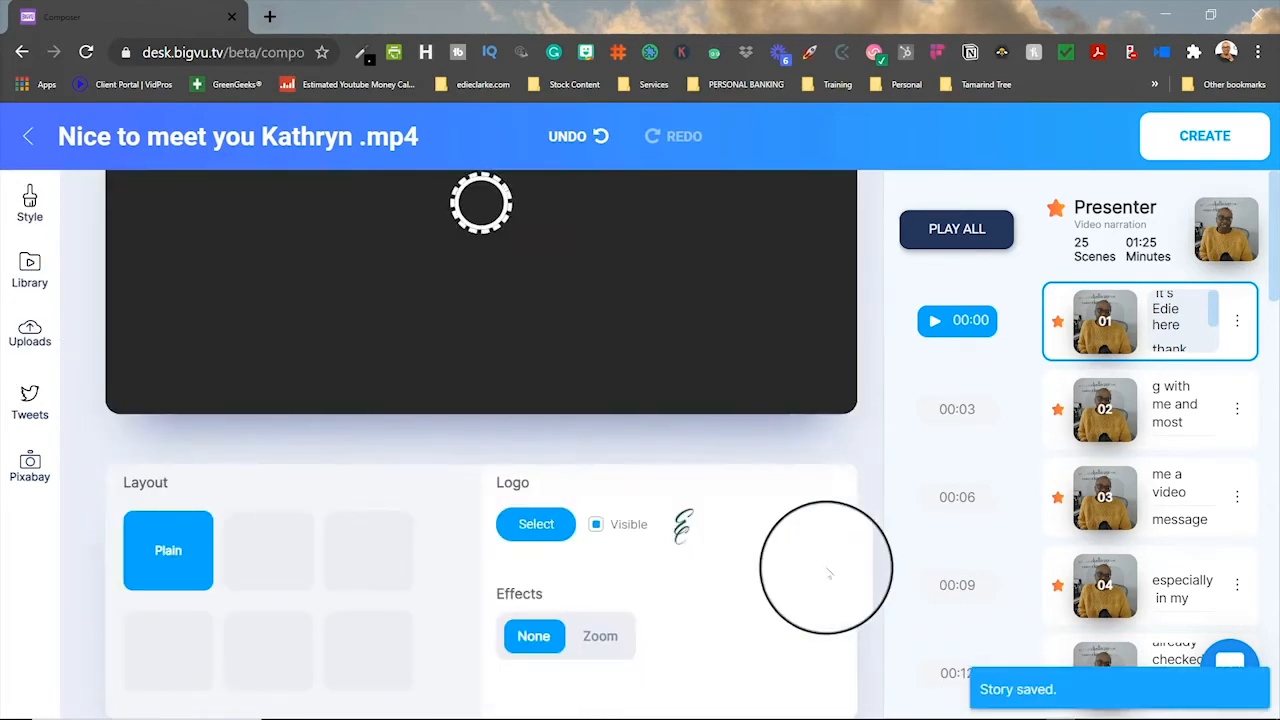
scroll(765, 545, up, 2)
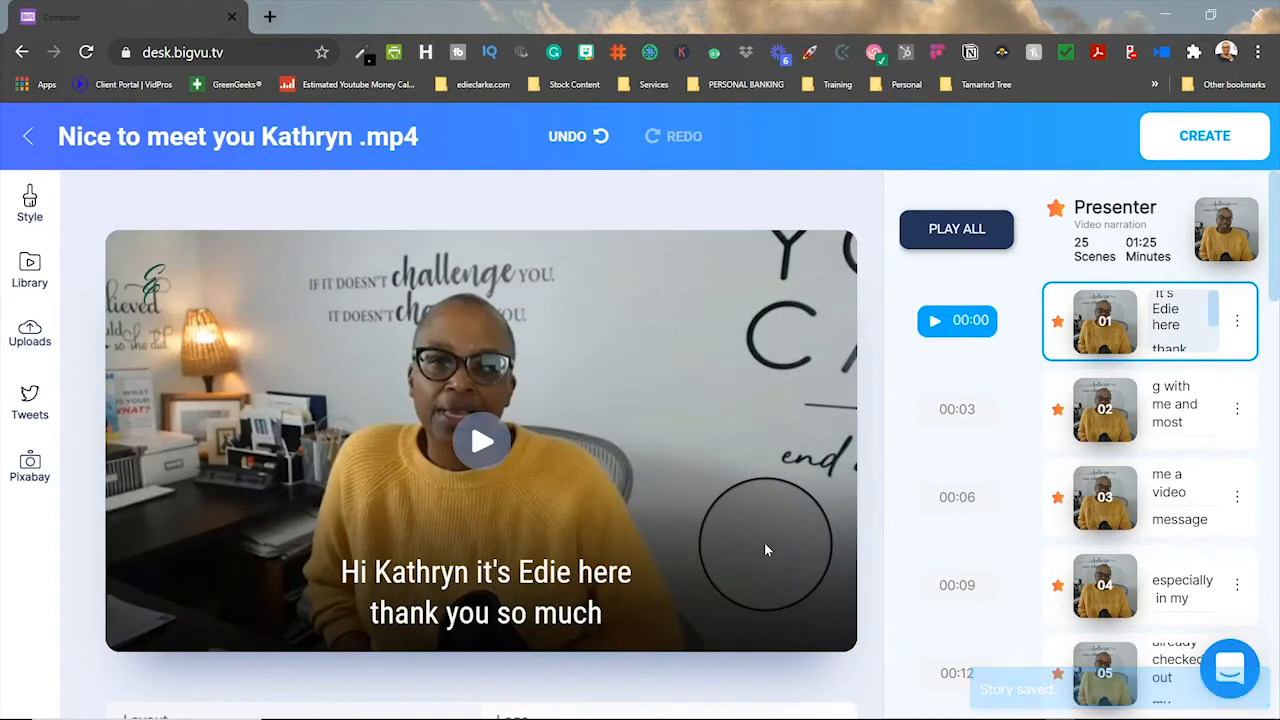
scroll(491, 457, down, 1)
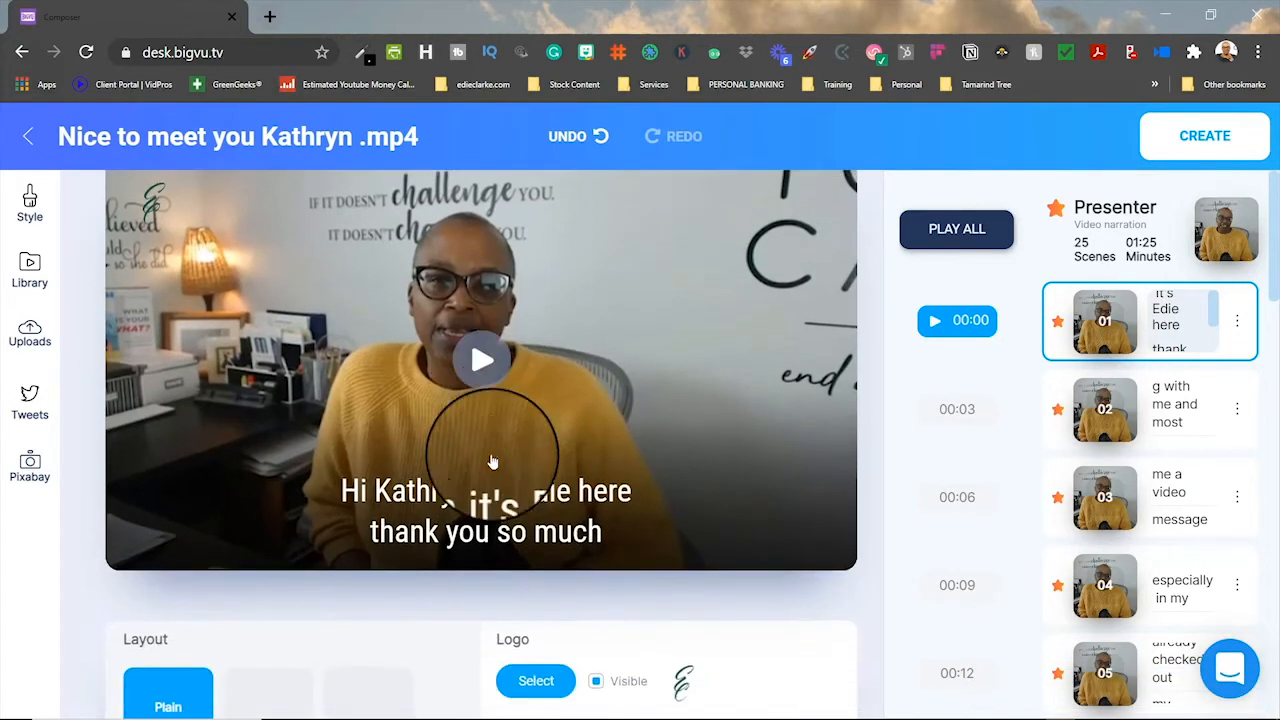
scroll(508, 425, up, 1)
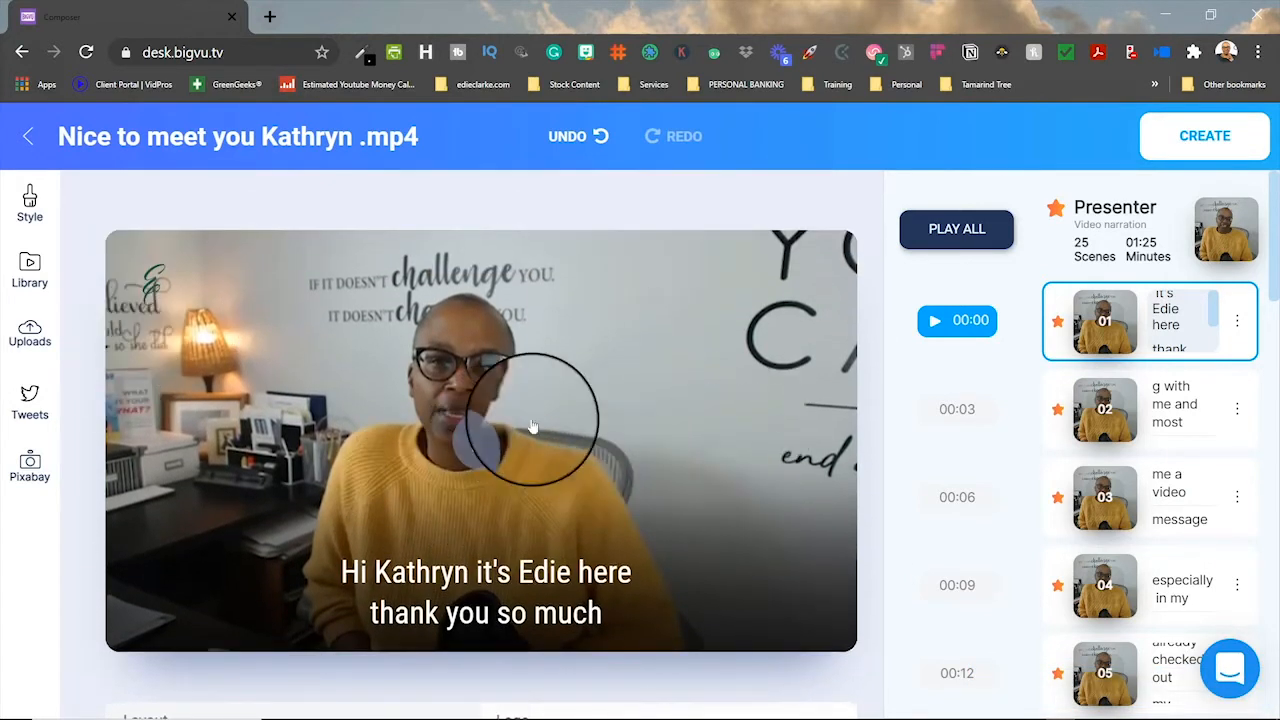
click(485, 448)
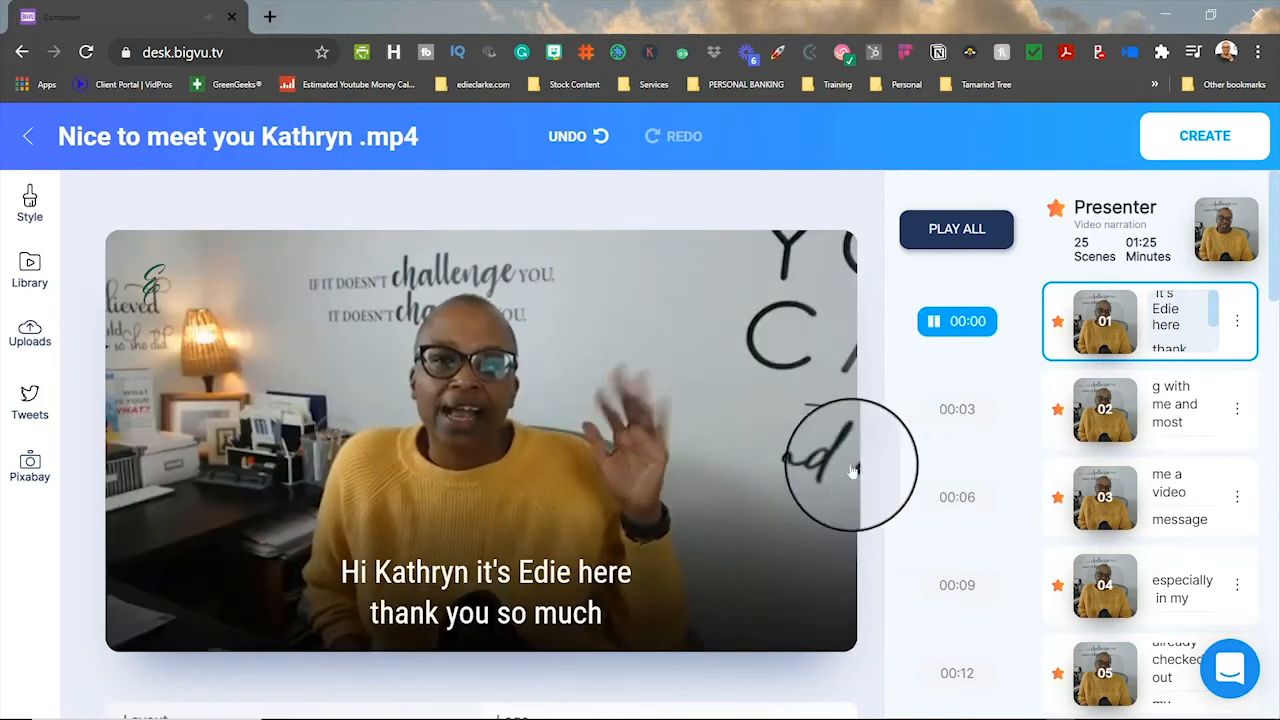
click(566, 480)
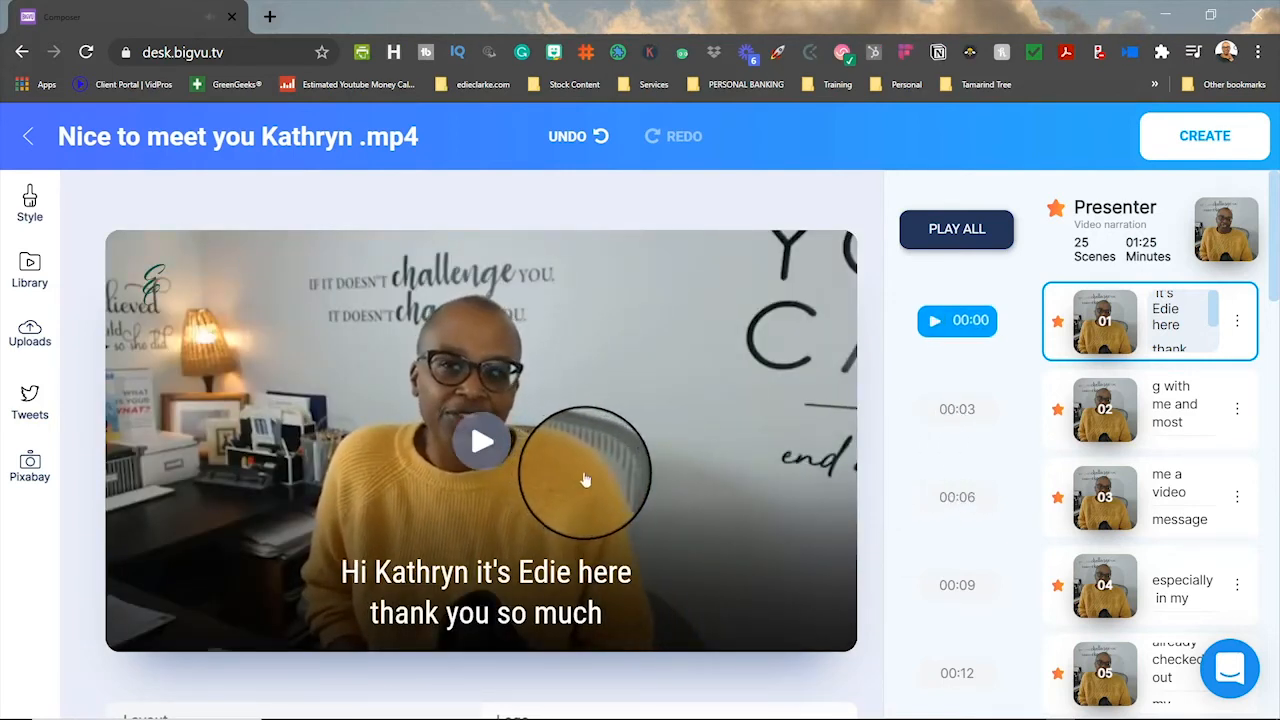
Apply the Zoom effect to scene 01 and play the scene to preview it.
scroll(660, 491, down, 3)
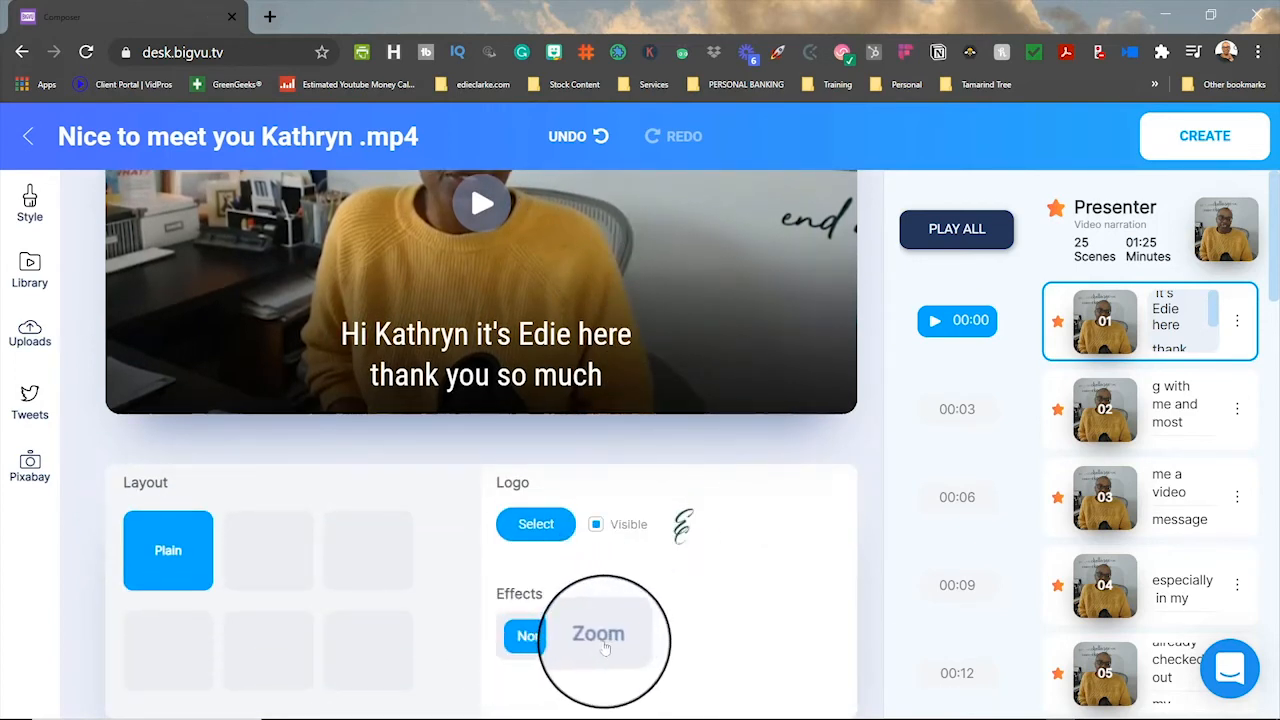
click(606, 645)
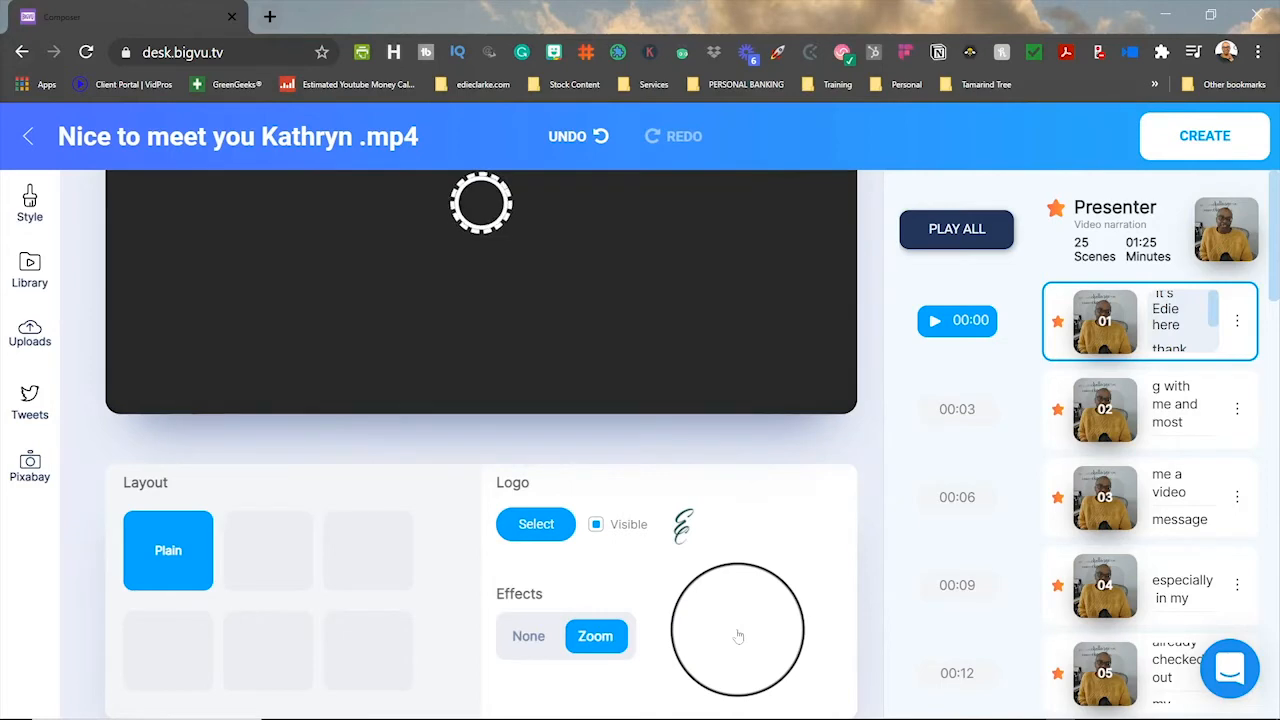
scroll(725, 580, up, 3)
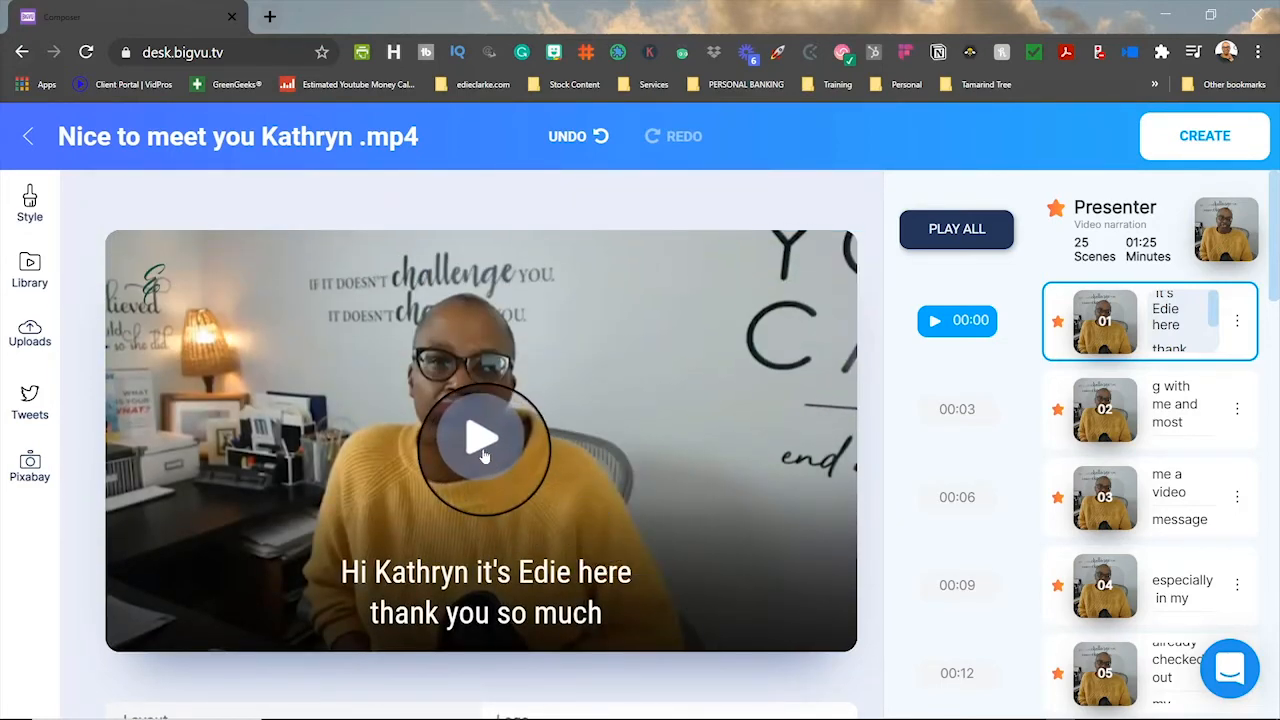
click(483, 440)
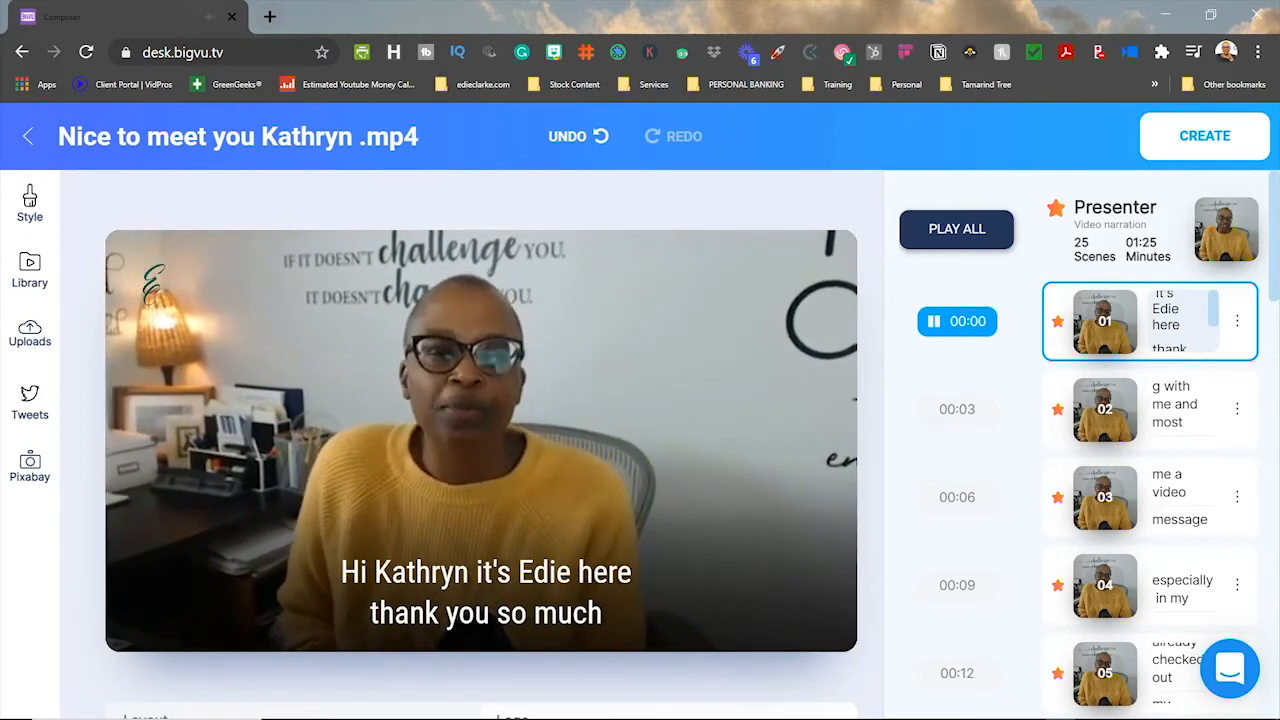
click(537, 498)
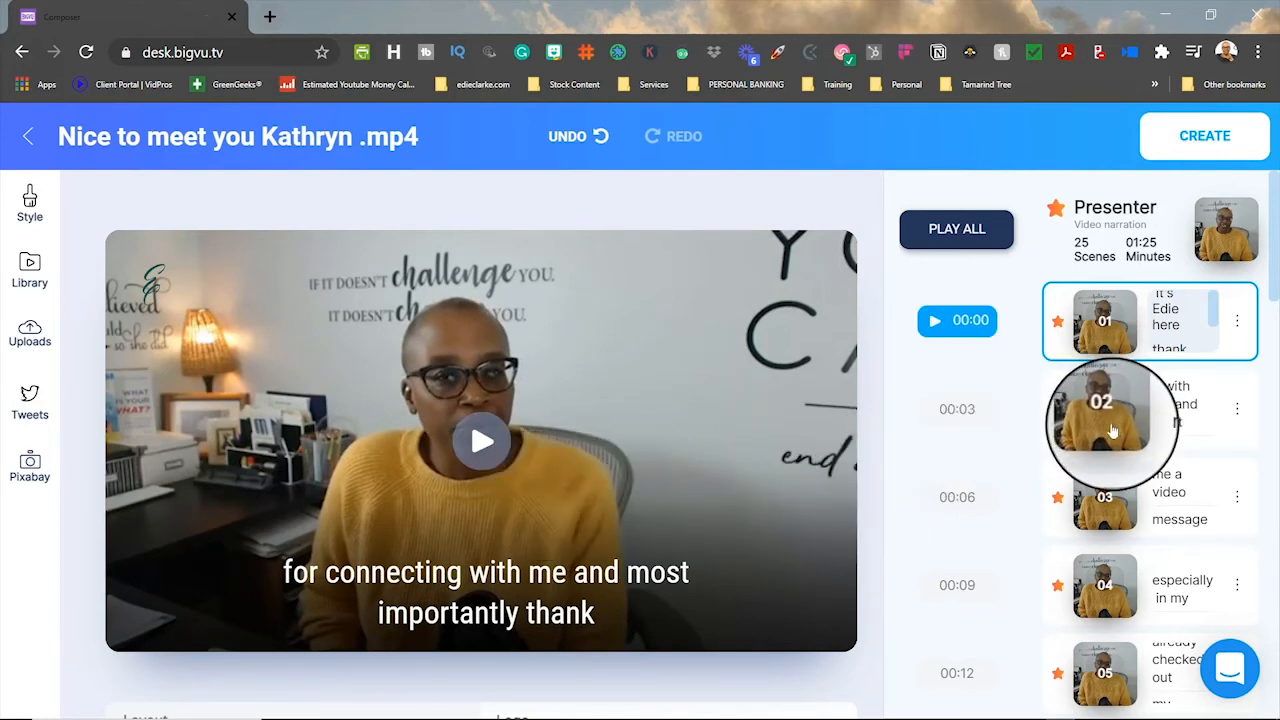
Select scene 02 and check its logo and effect settings.
scroll(1110, 432, down, 1)
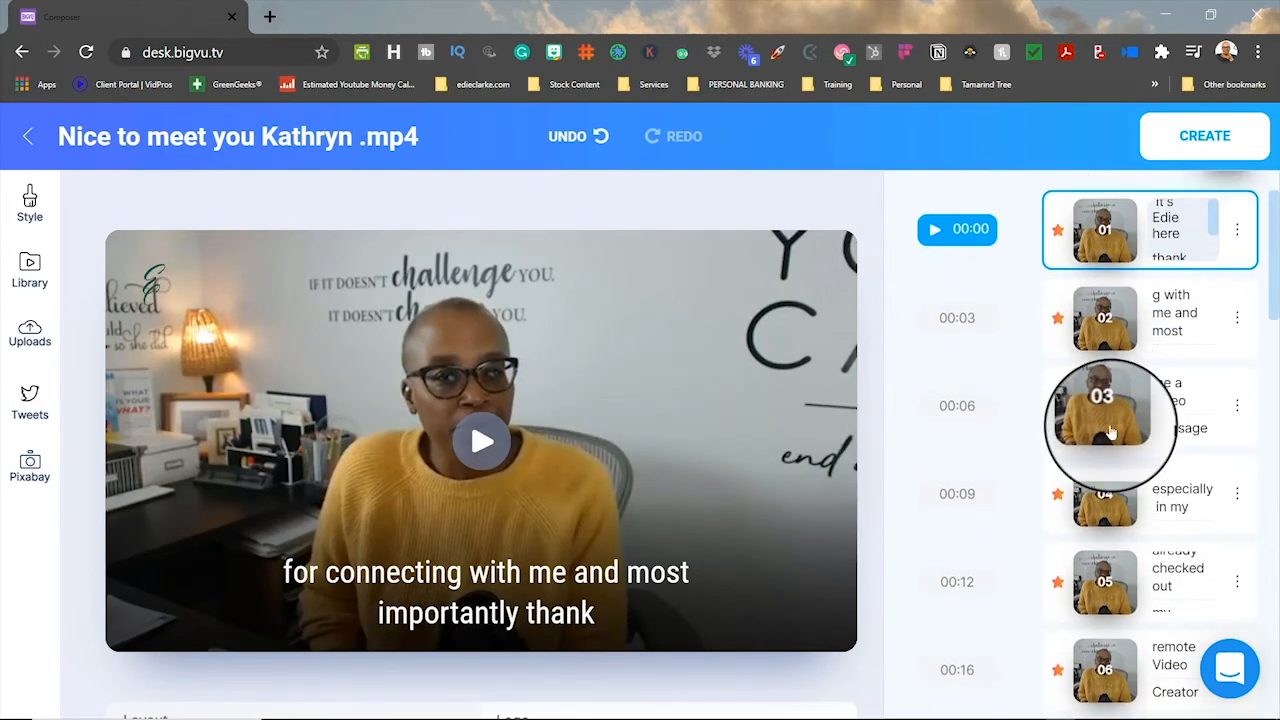
click(1110, 318)
scroll(646, 440, down, 2)
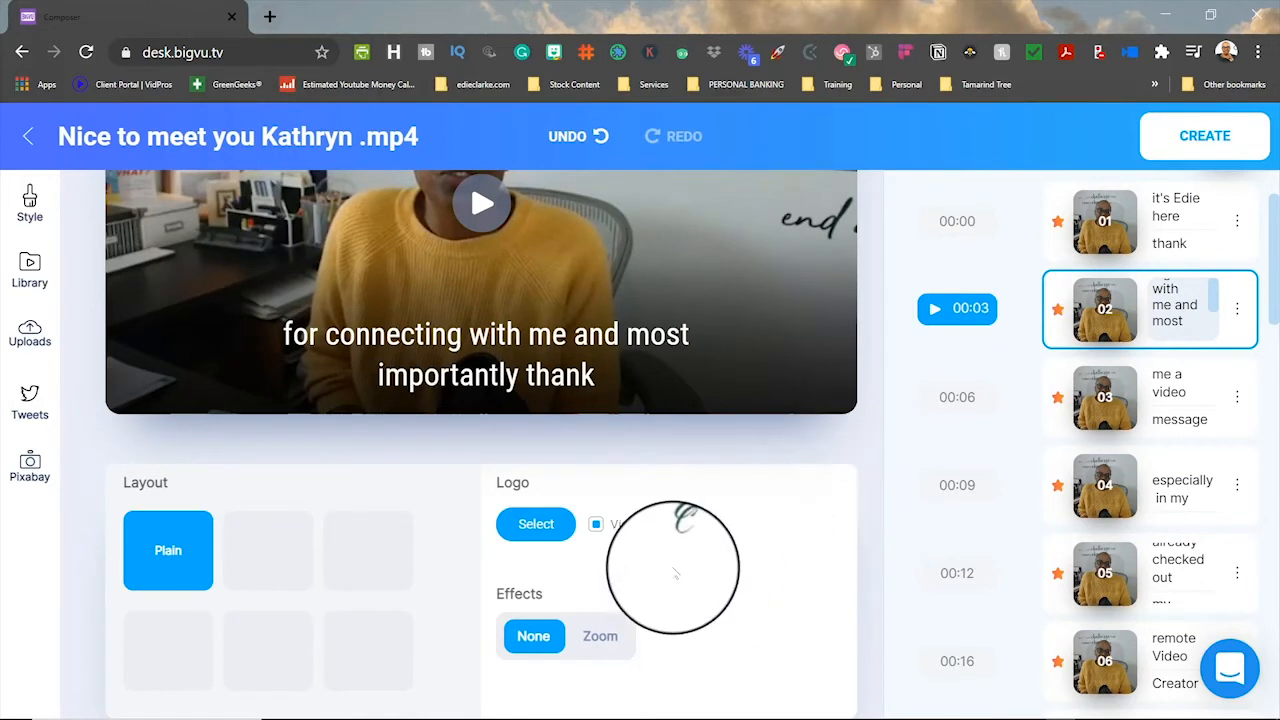
scroll(675, 573, up, 2)
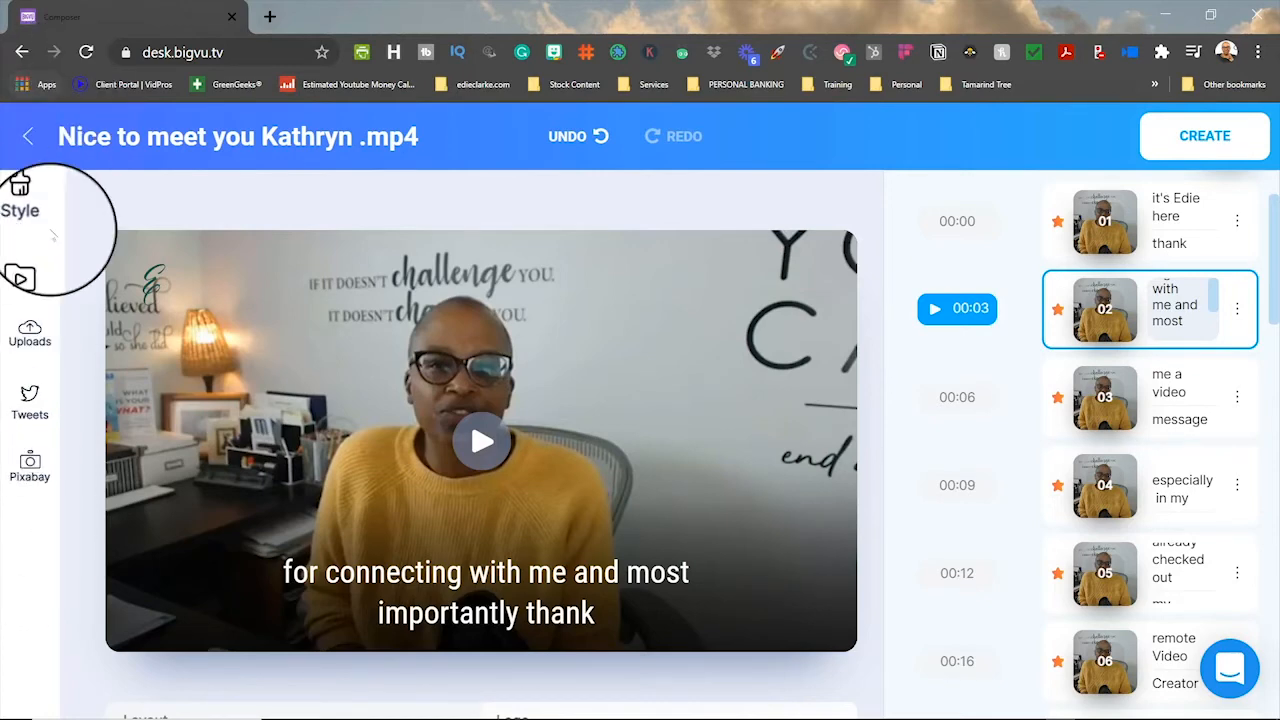
Set the video's aspect ratio to Vertical in the style options.
click(30, 205)
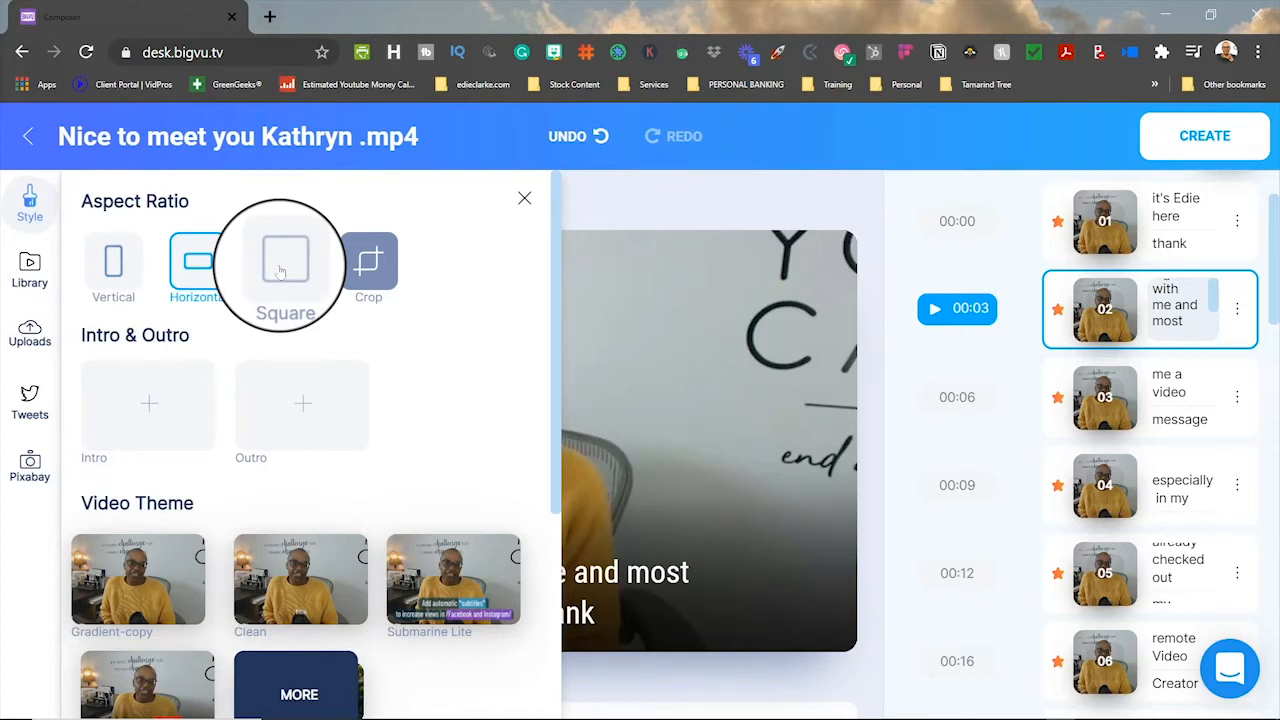
click(112, 280)
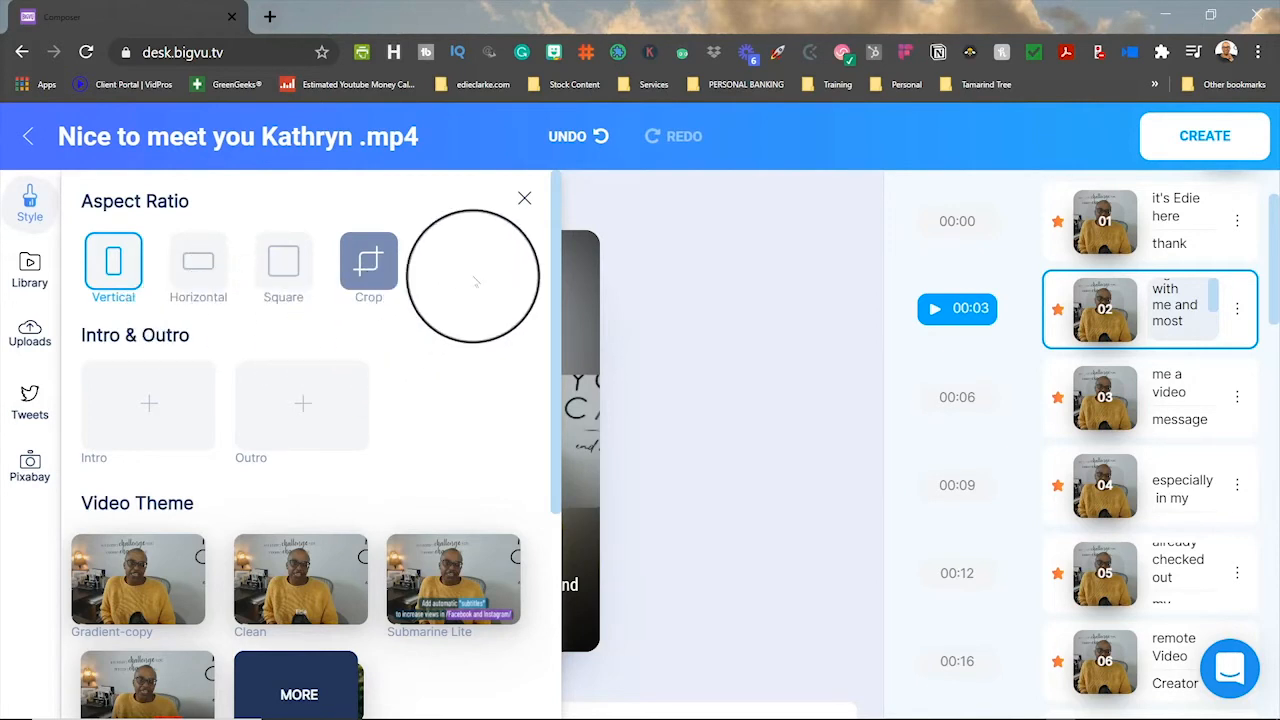
Highlight "connecting with me and most" in scene 02's caption and the speaker's first name in scene 01's caption by enclosing them in asterisks.
click(531, 183)
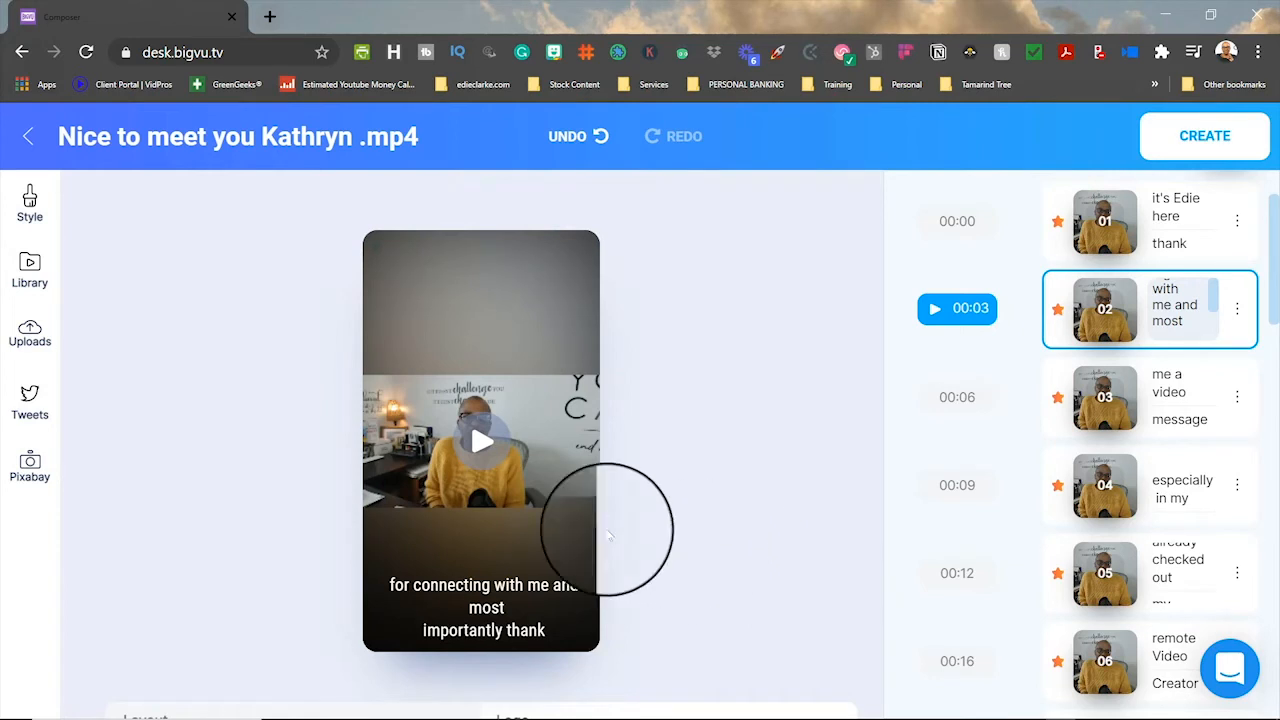
click(1199, 327)
text(*)
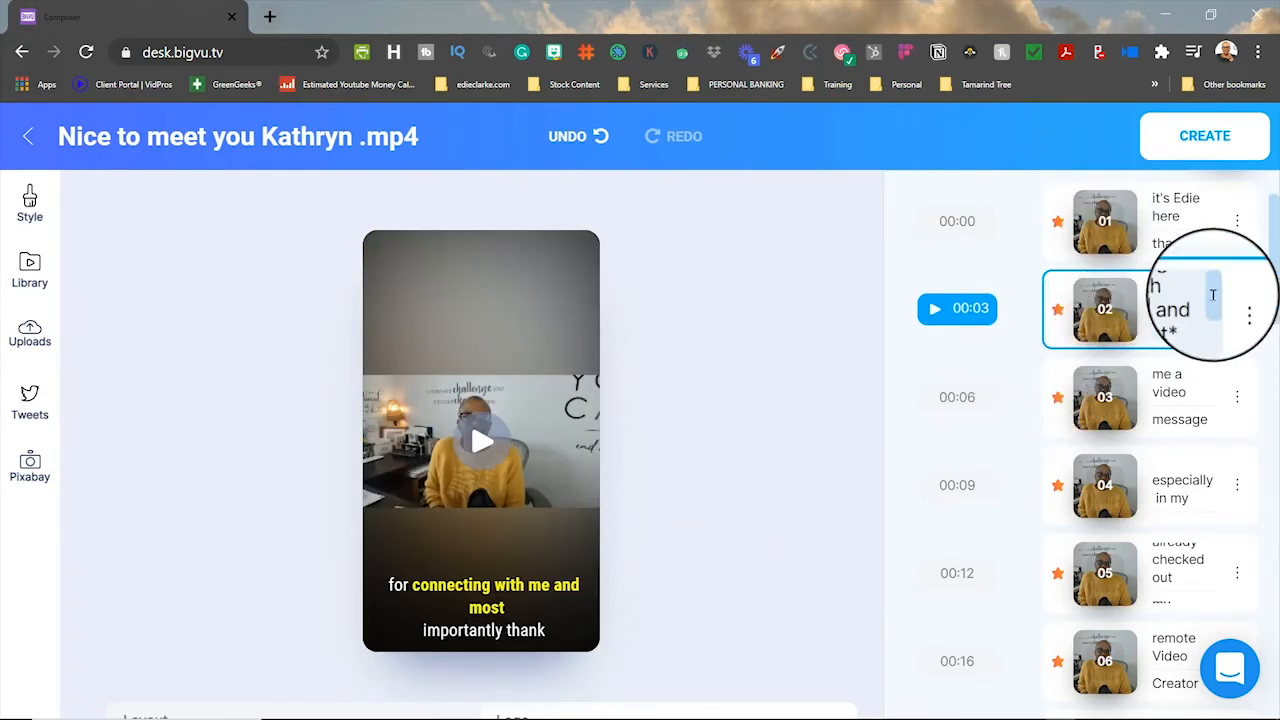
scroll(1215, 300, down, 2)
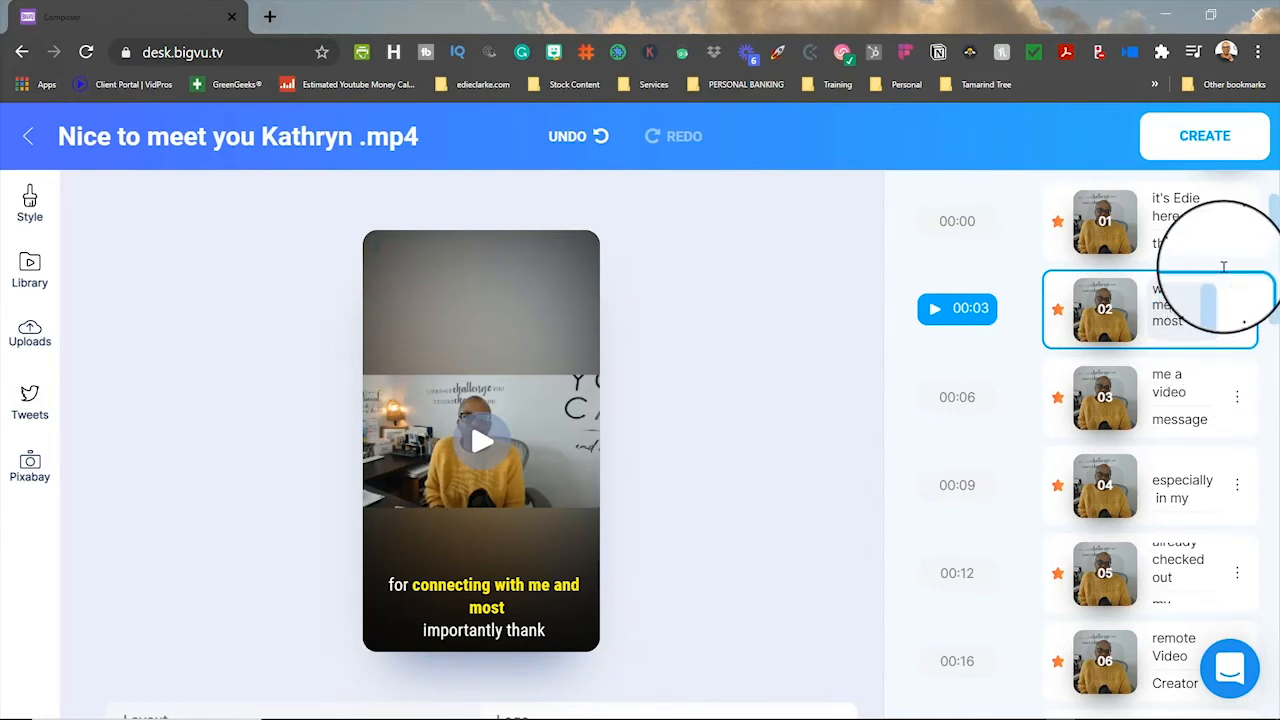
click(1215, 212)
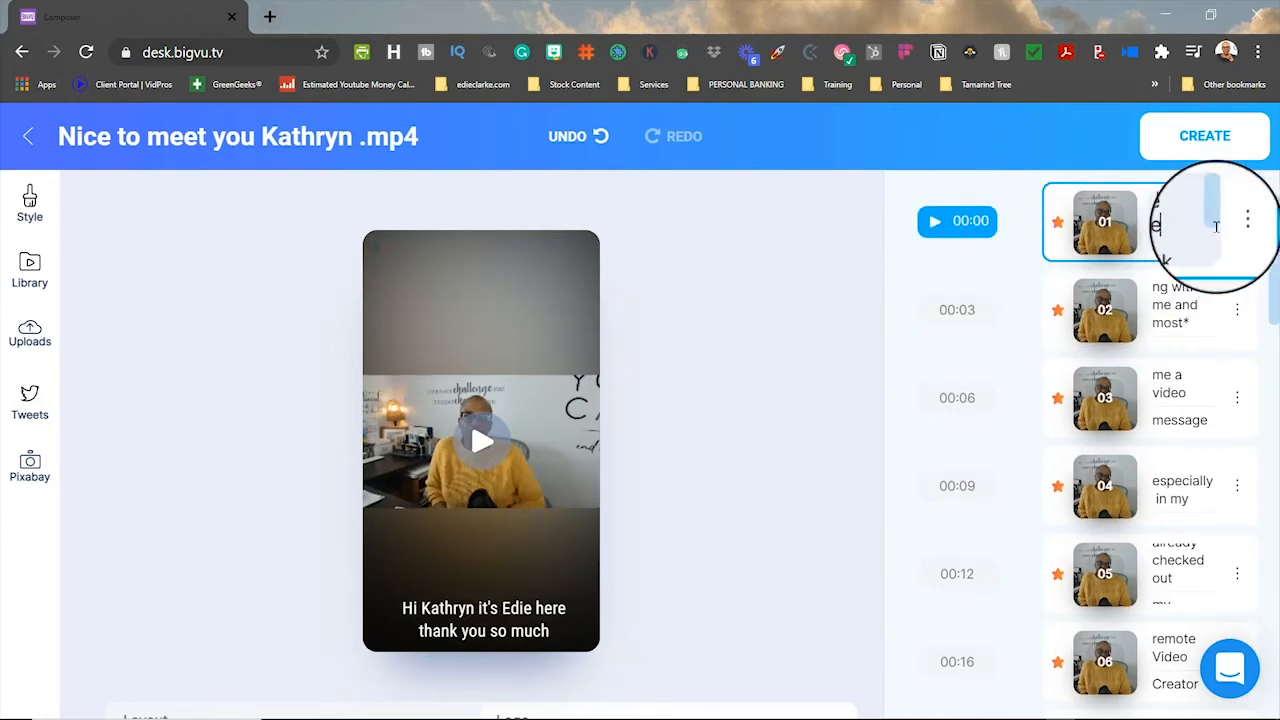
scroll(1101, 432, up, 2)
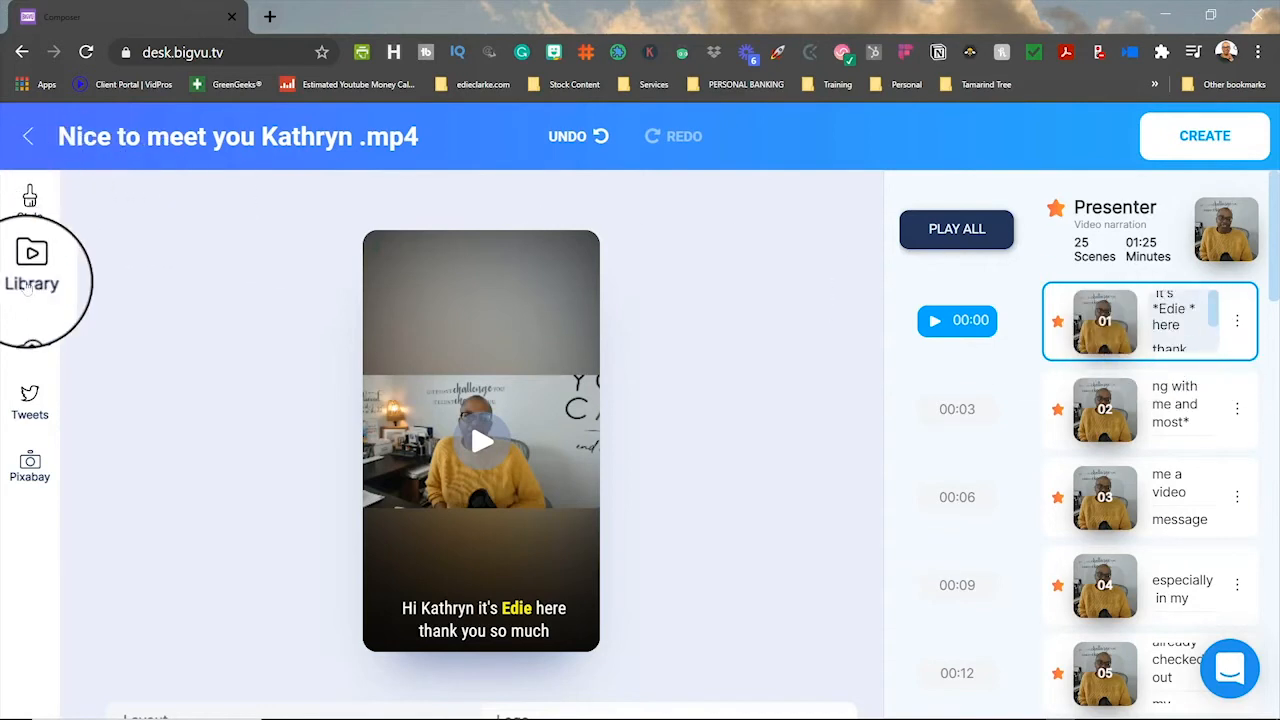
Set the video's aspect ratio to Square in the style options.
click(30, 200)
click(278, 262)
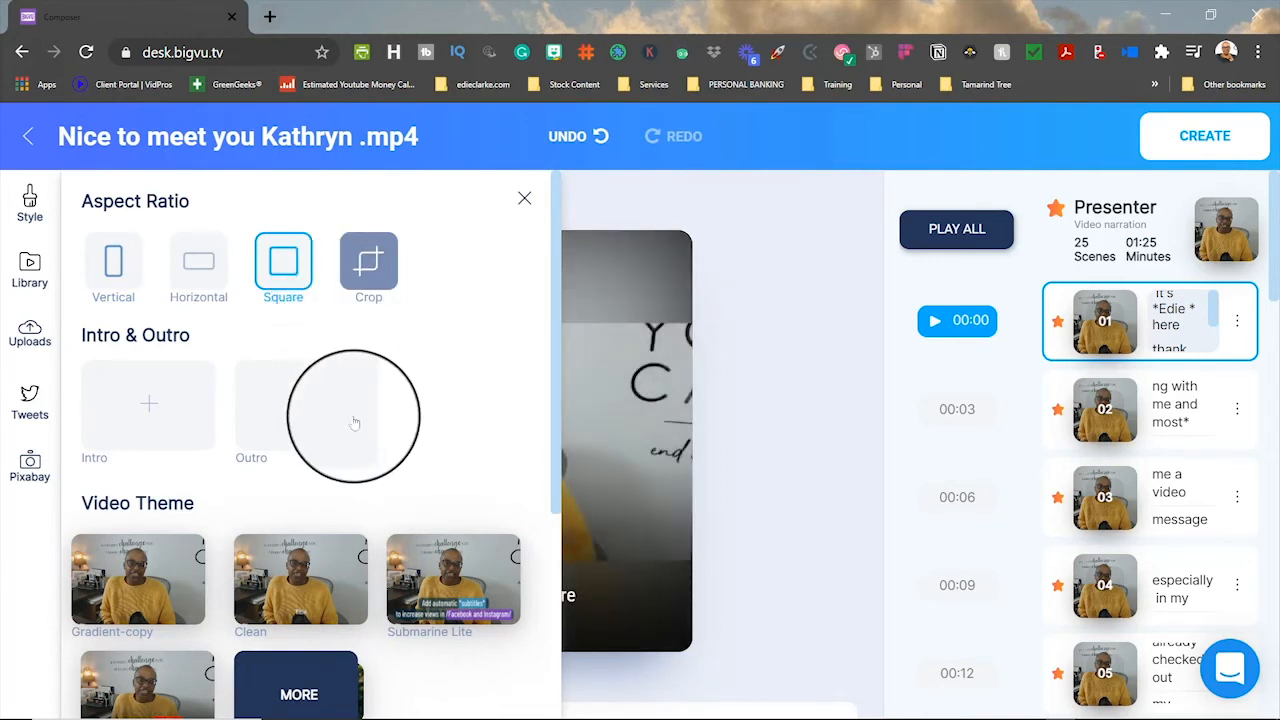
Show all video themes and try the Red theme on the video, checking the caption look in the preview.
scroll(354, 422, down, 3)
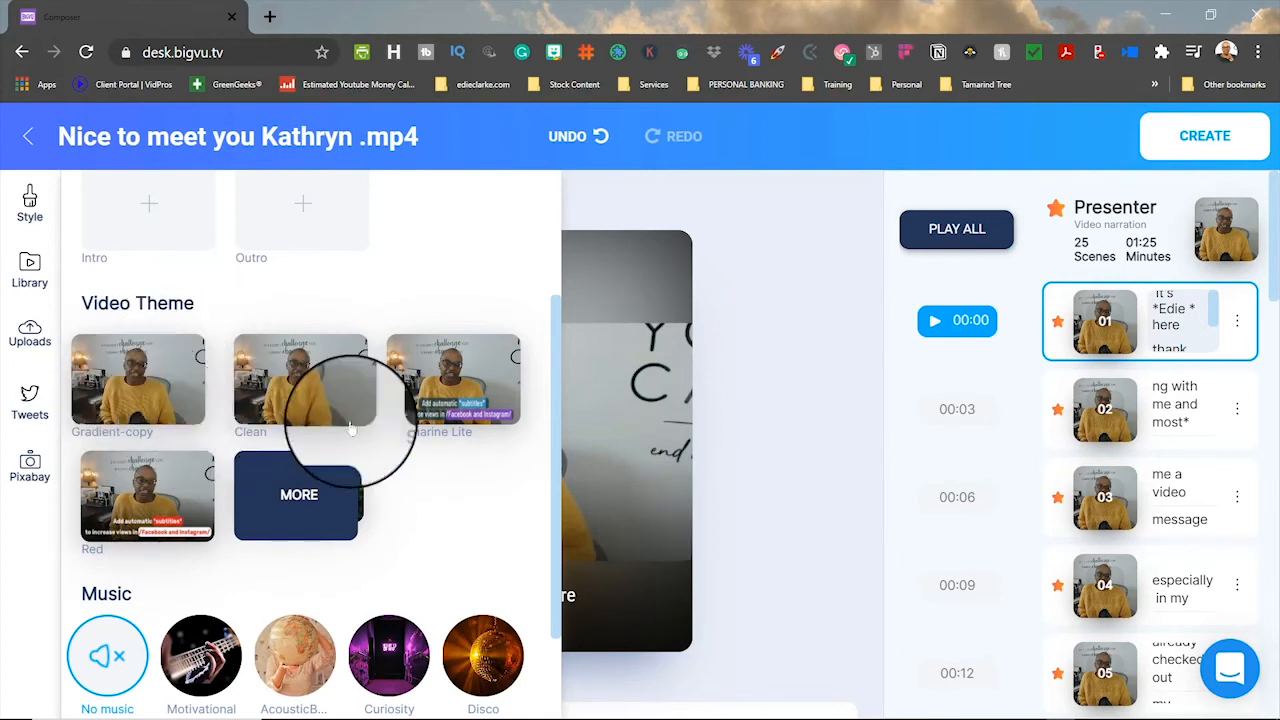
click(298, 505)
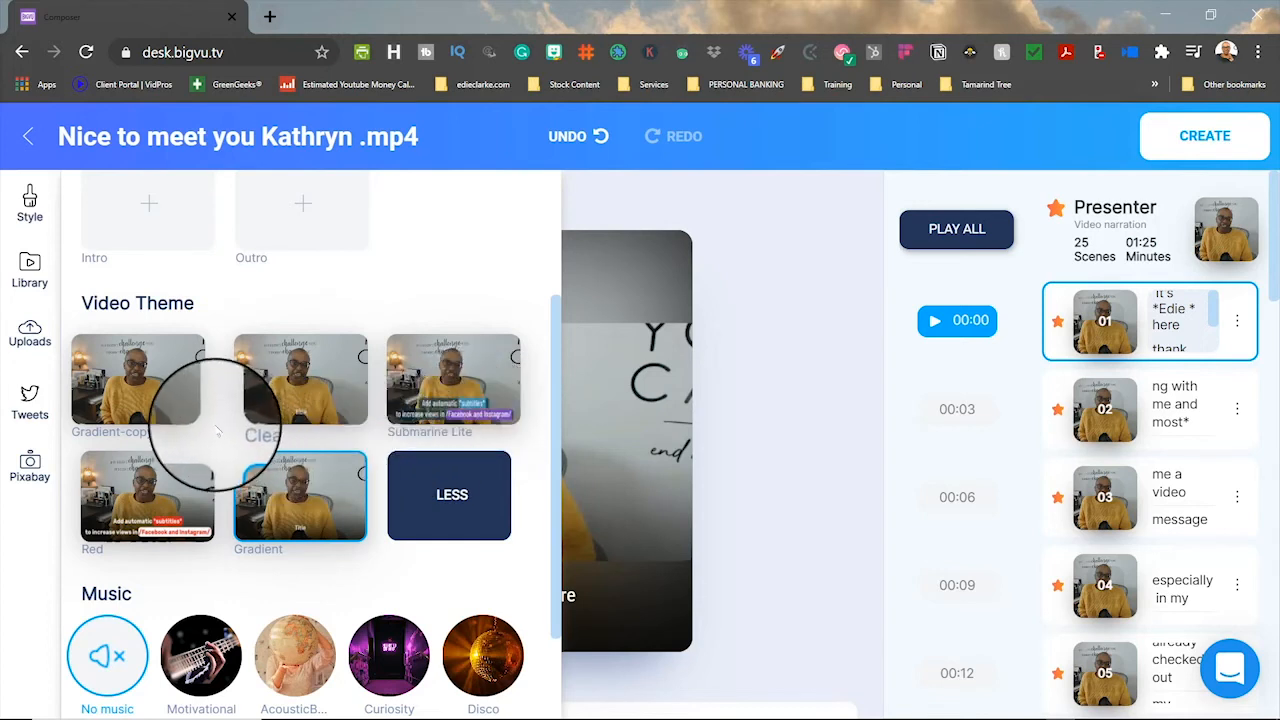
click(157, 500)
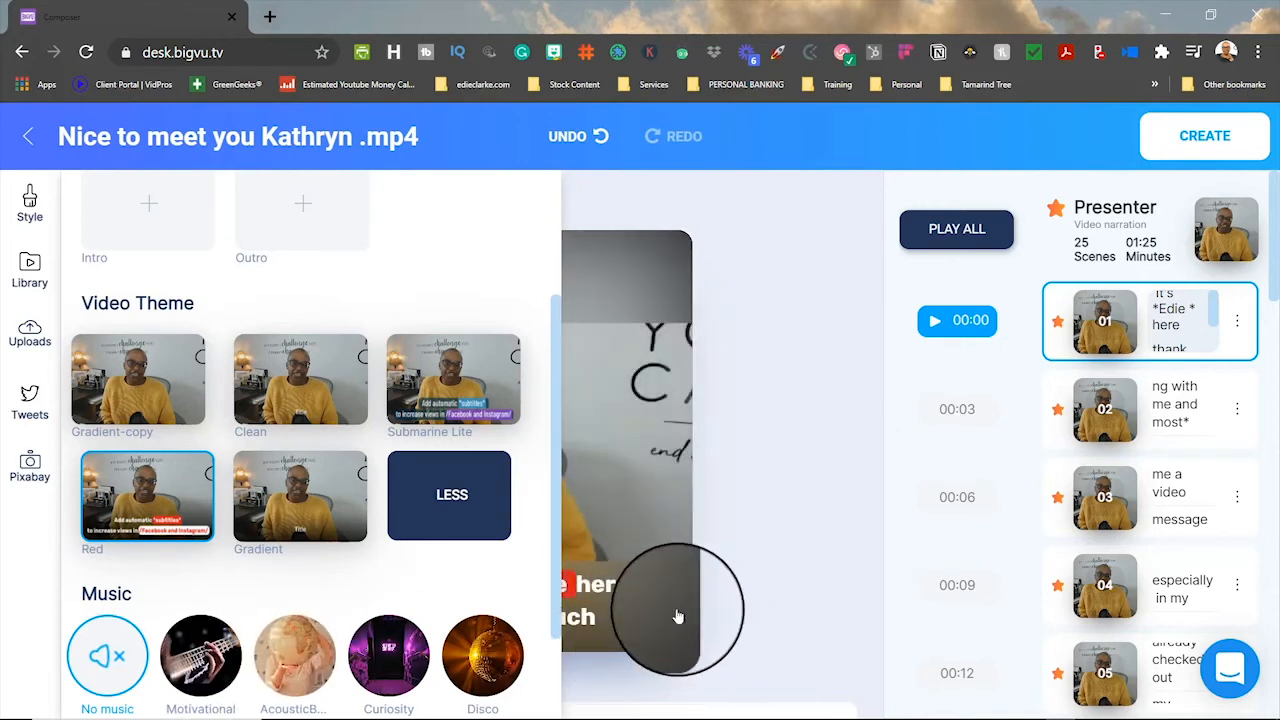
scroll(514, 229, up, 3)
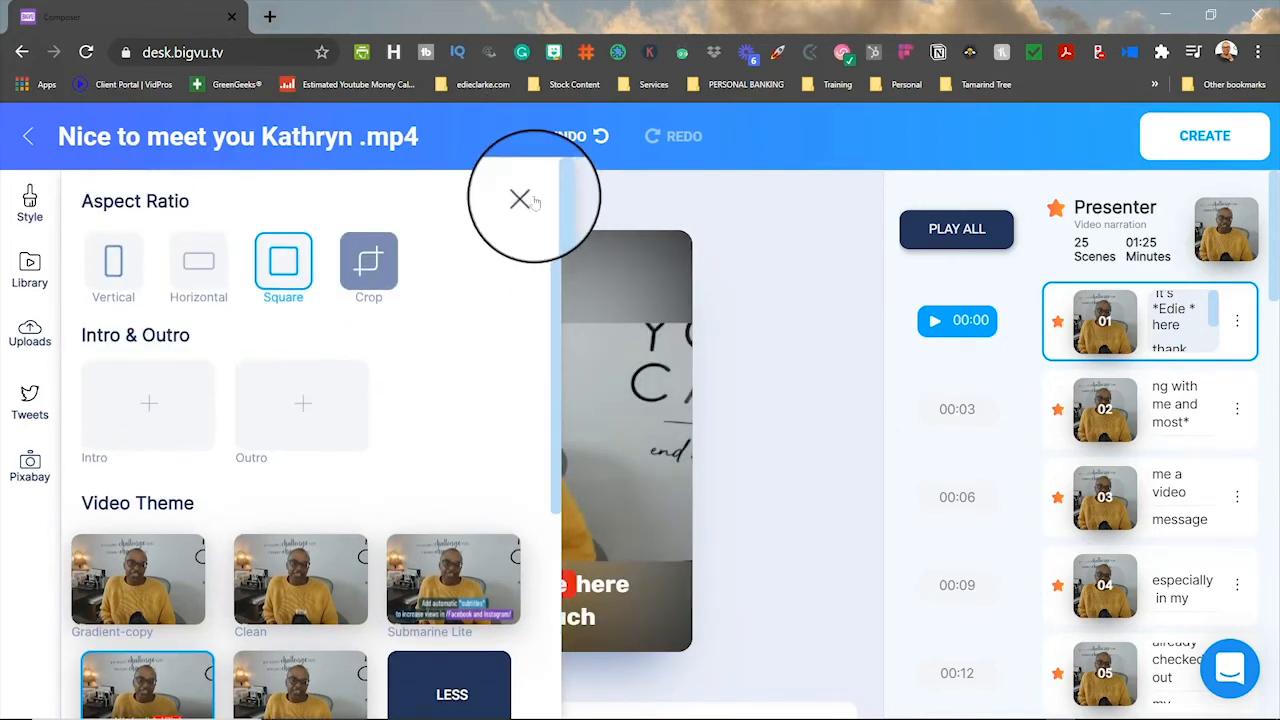
click(517, 200)
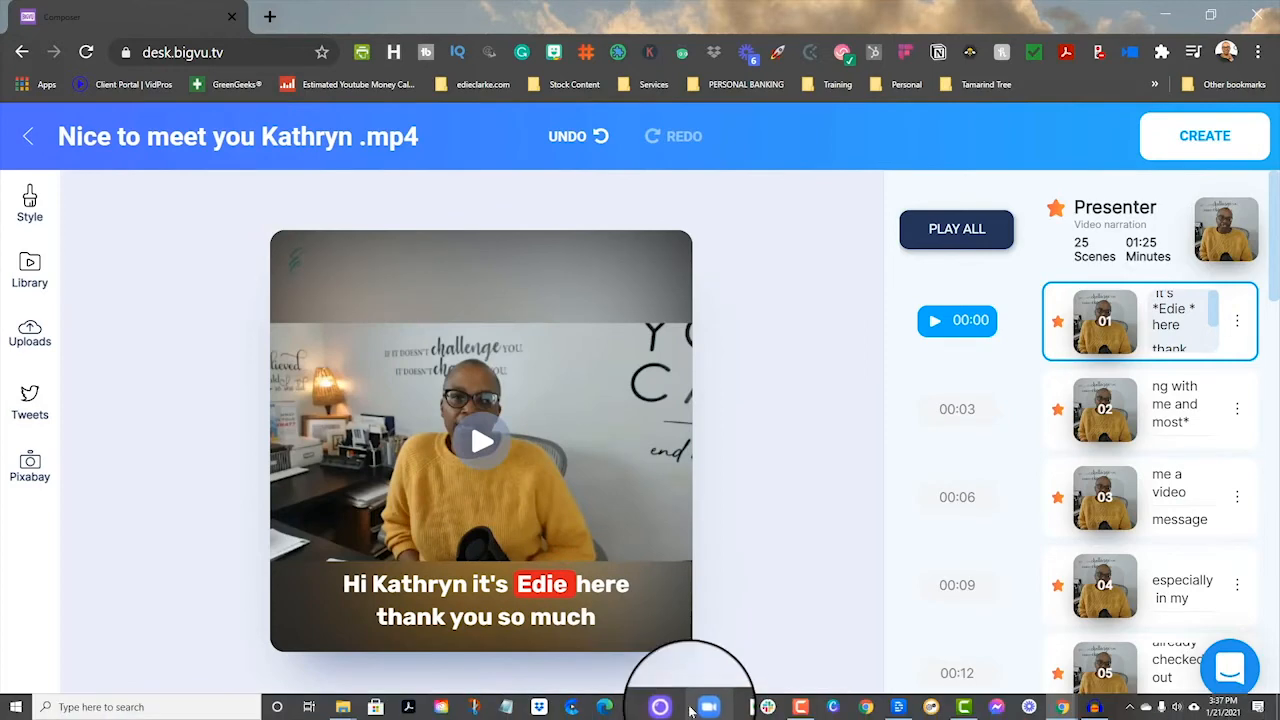
Apply the Clean video theme and return to the video preview.
click(29, 205)
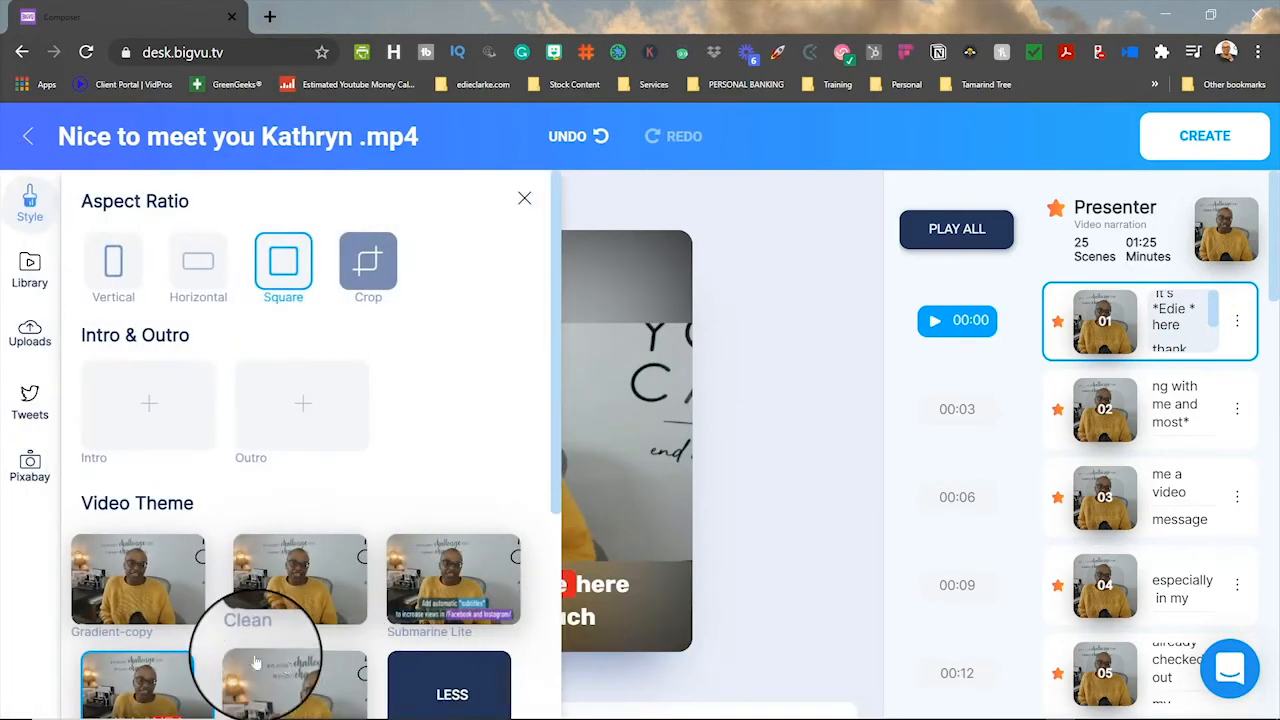
click(300, 588)
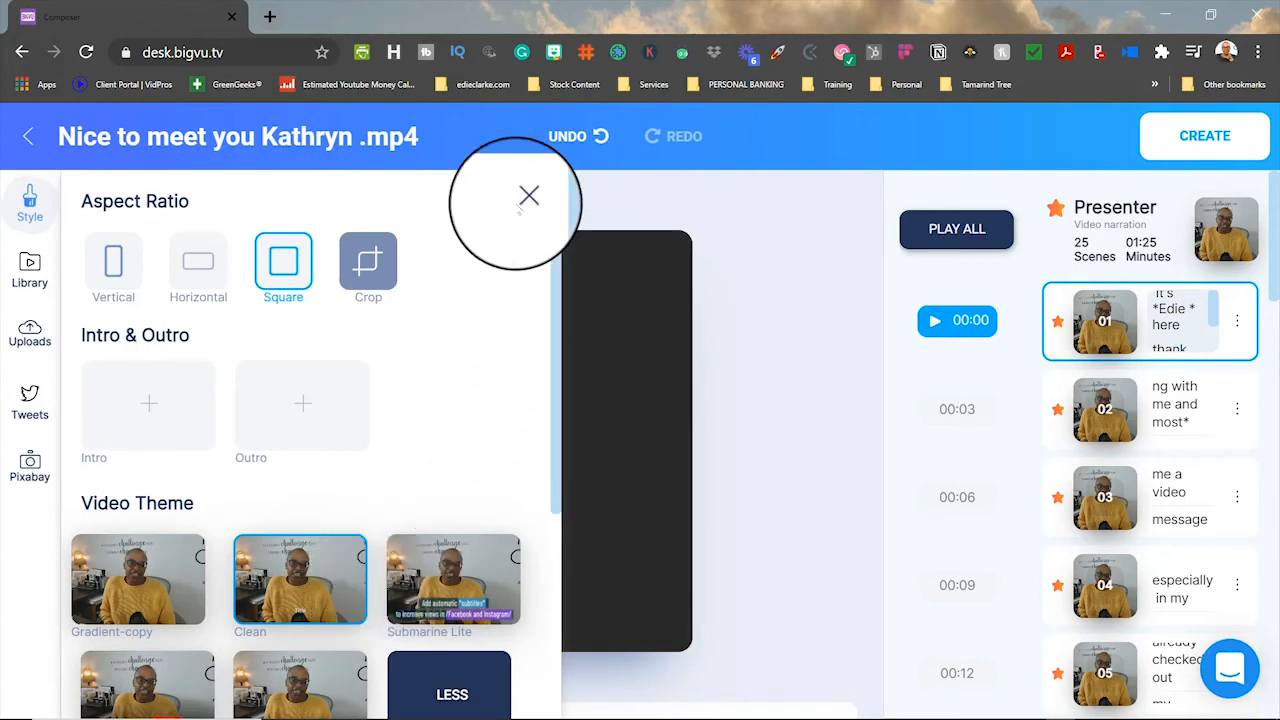
click(524, 198)
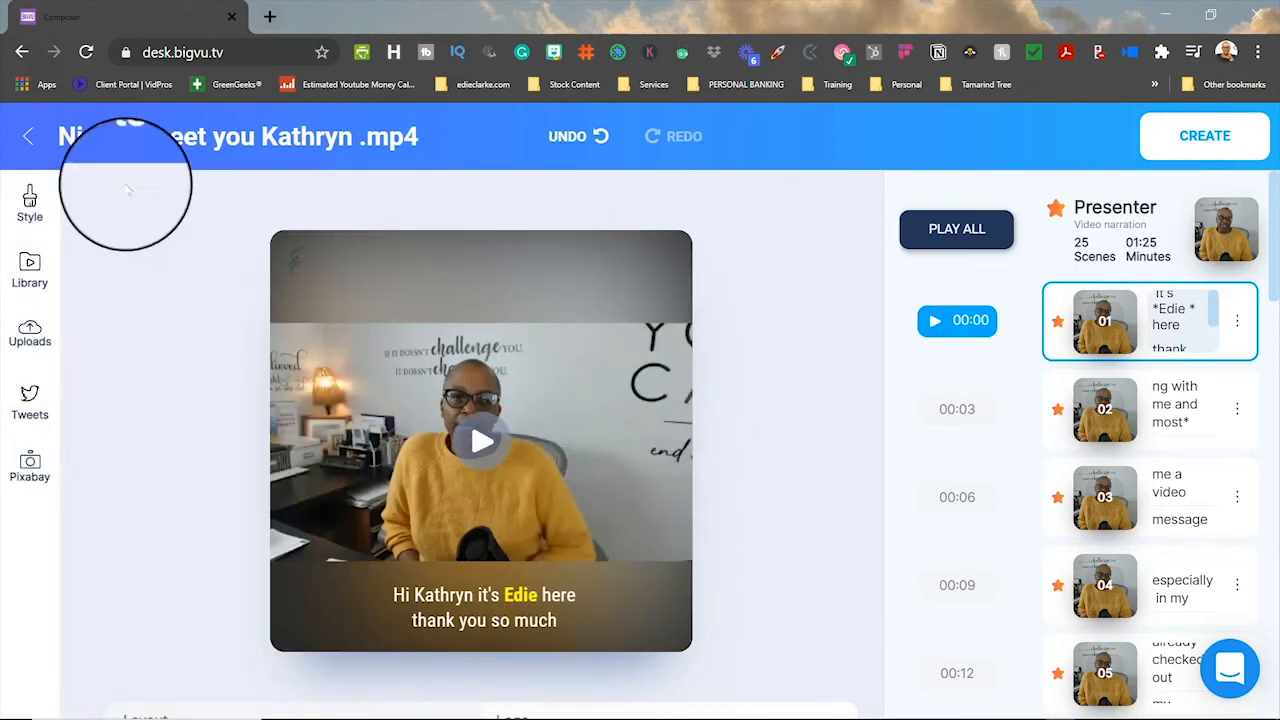
Look through the complete list of background music choices in the style options.
click(35, 205)
scroll(314, 480, down, 3)
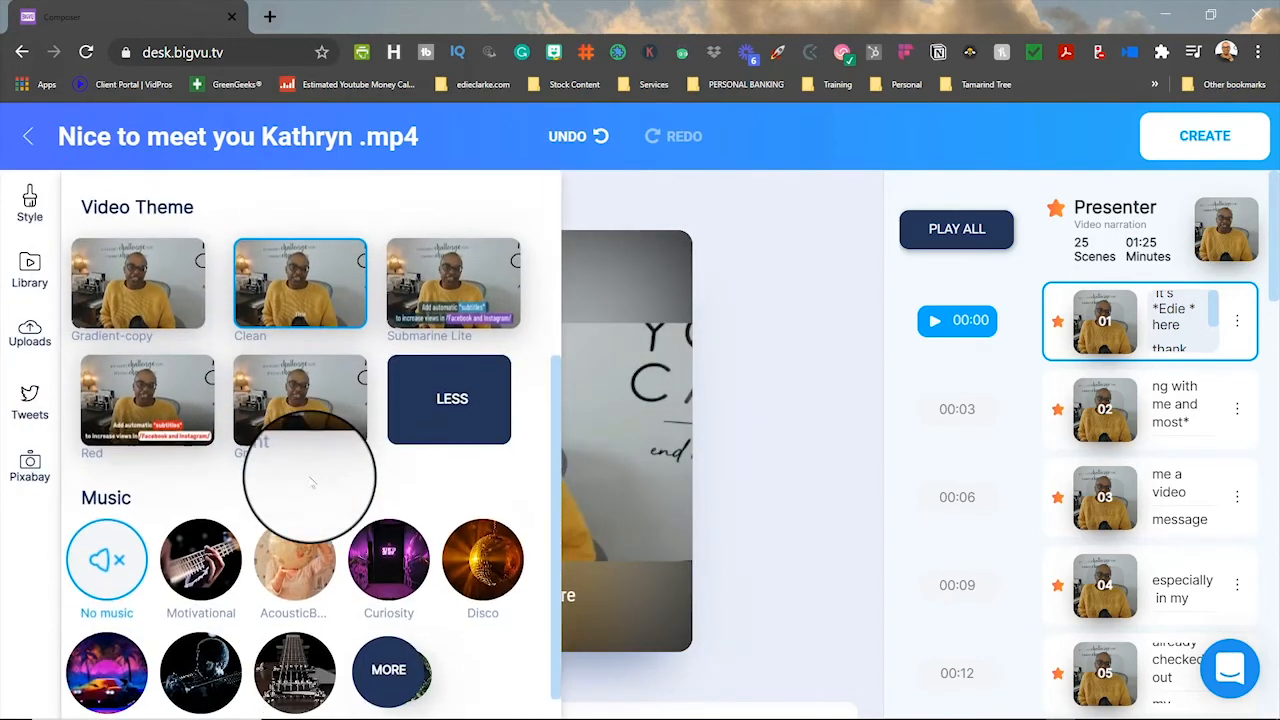
scroll(312, 483, down, 1)
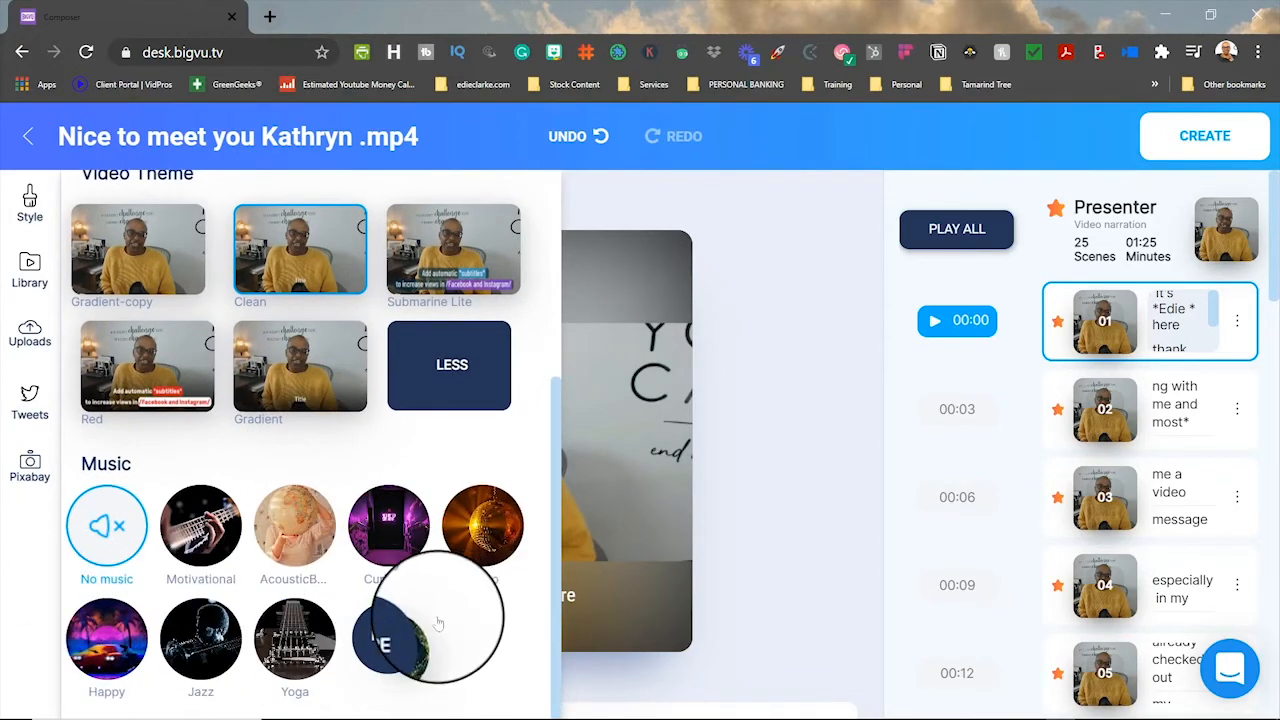
click(410, 636)
scroll(460, 635, down, 5)
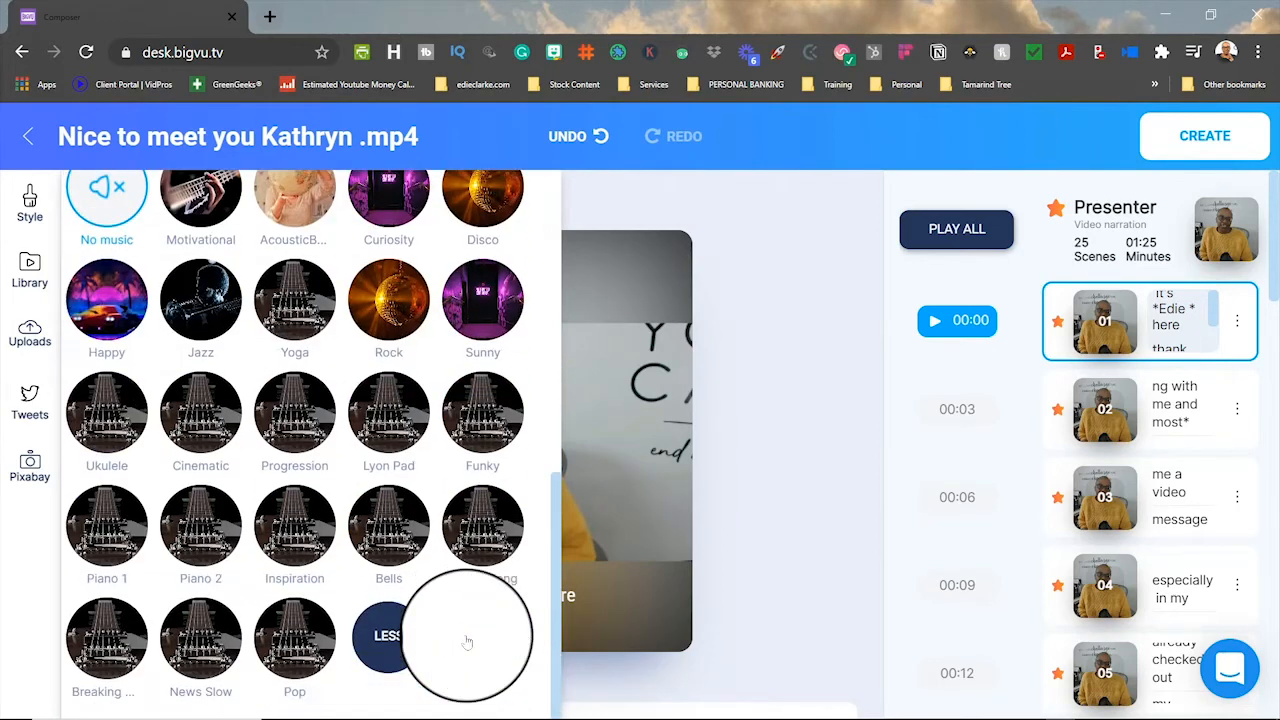
scroll(466, 634, up, 4)
scroll(430, 546, up, 5)
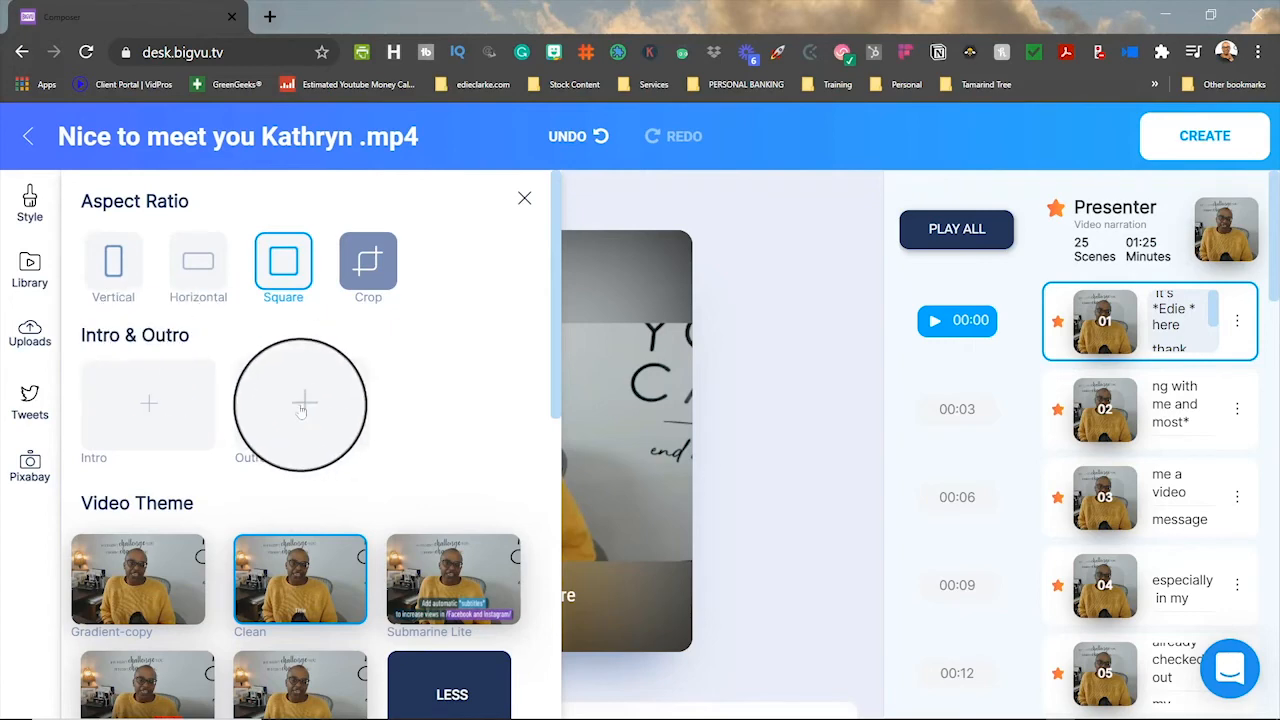
Add the recently used video Social End Screen-1.mp4 as the outro and check it in the style options.
click(362, 434)
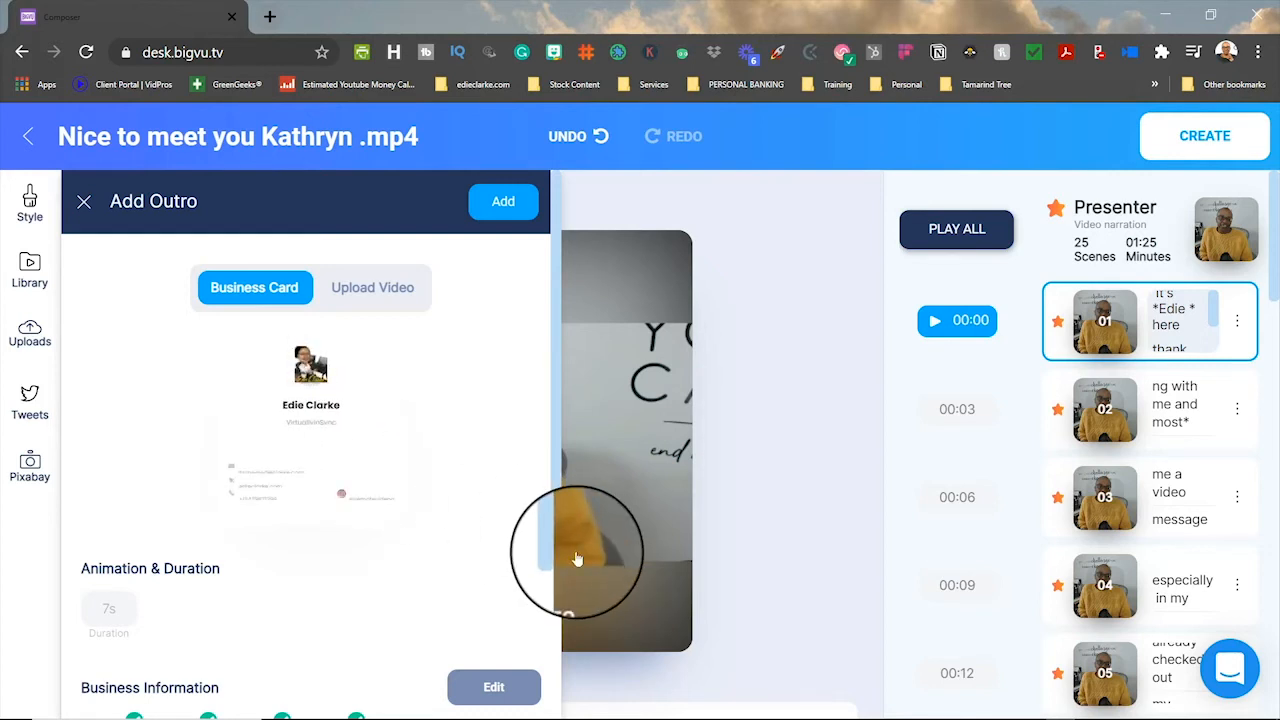
click(380, 305)
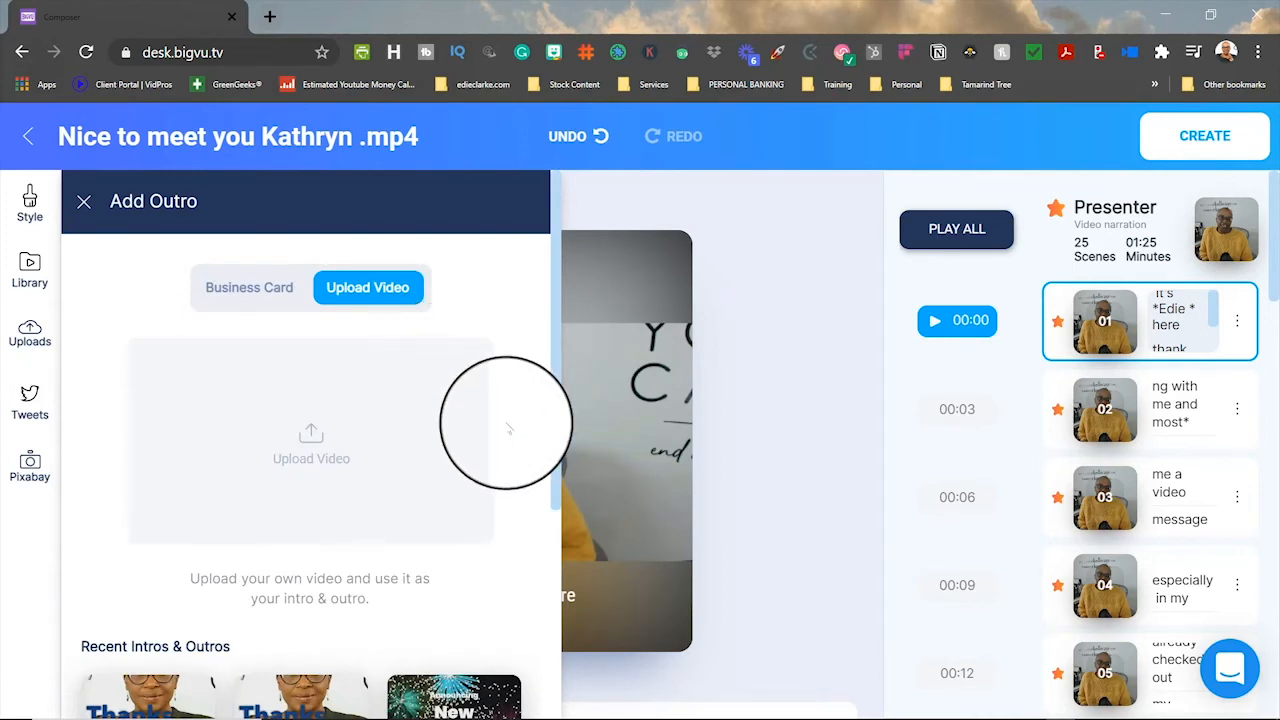
scroll(510, 432, down, 3)
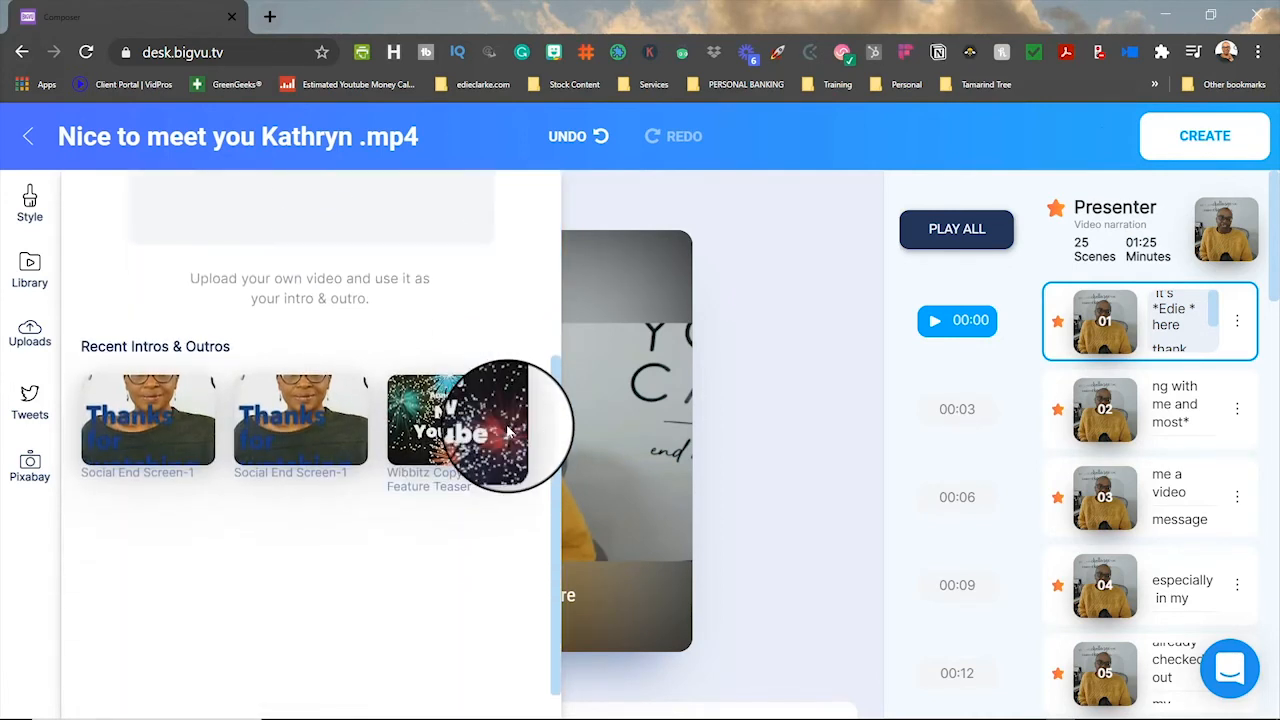
click(329, 440)
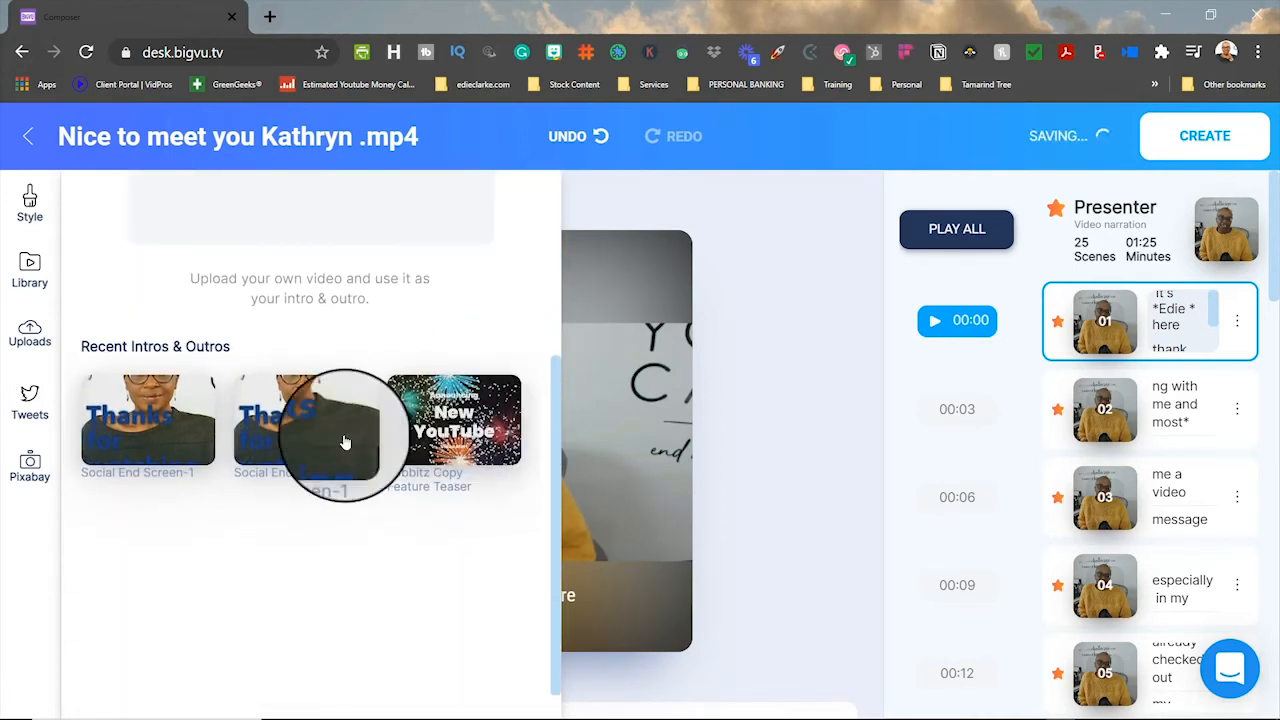
click(168, 441)
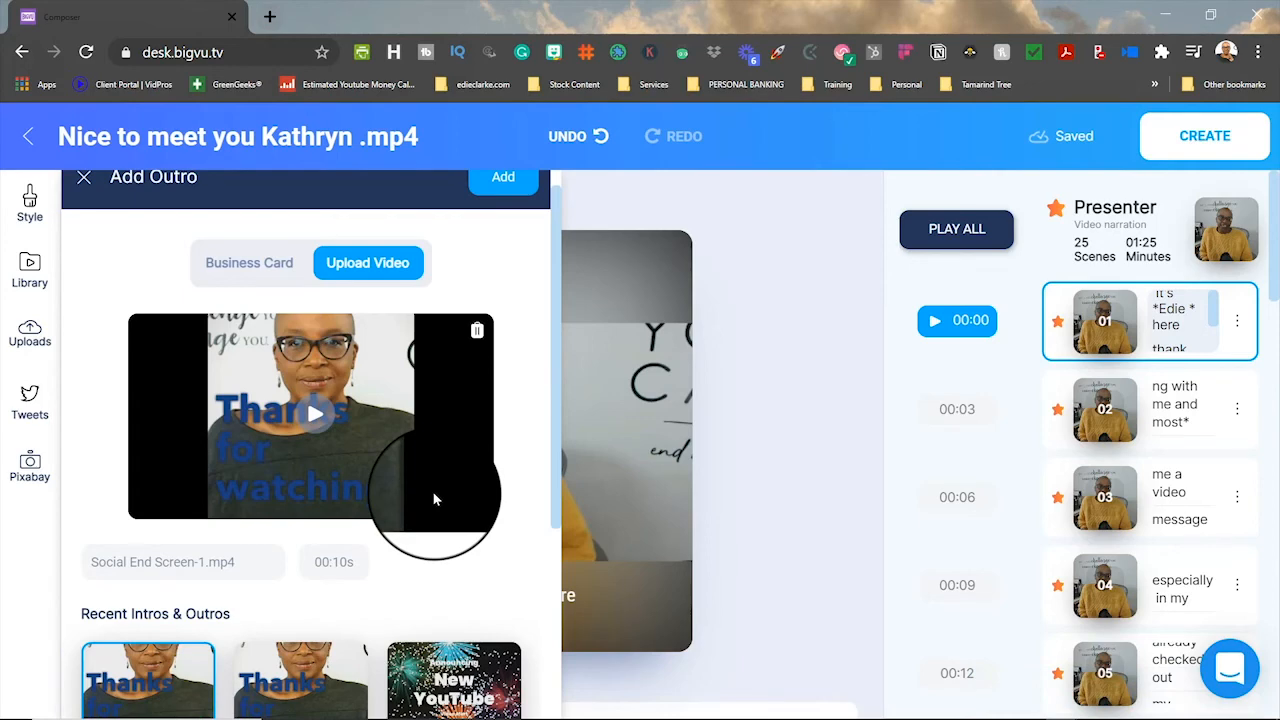
scroll(435, 498, down, 3)
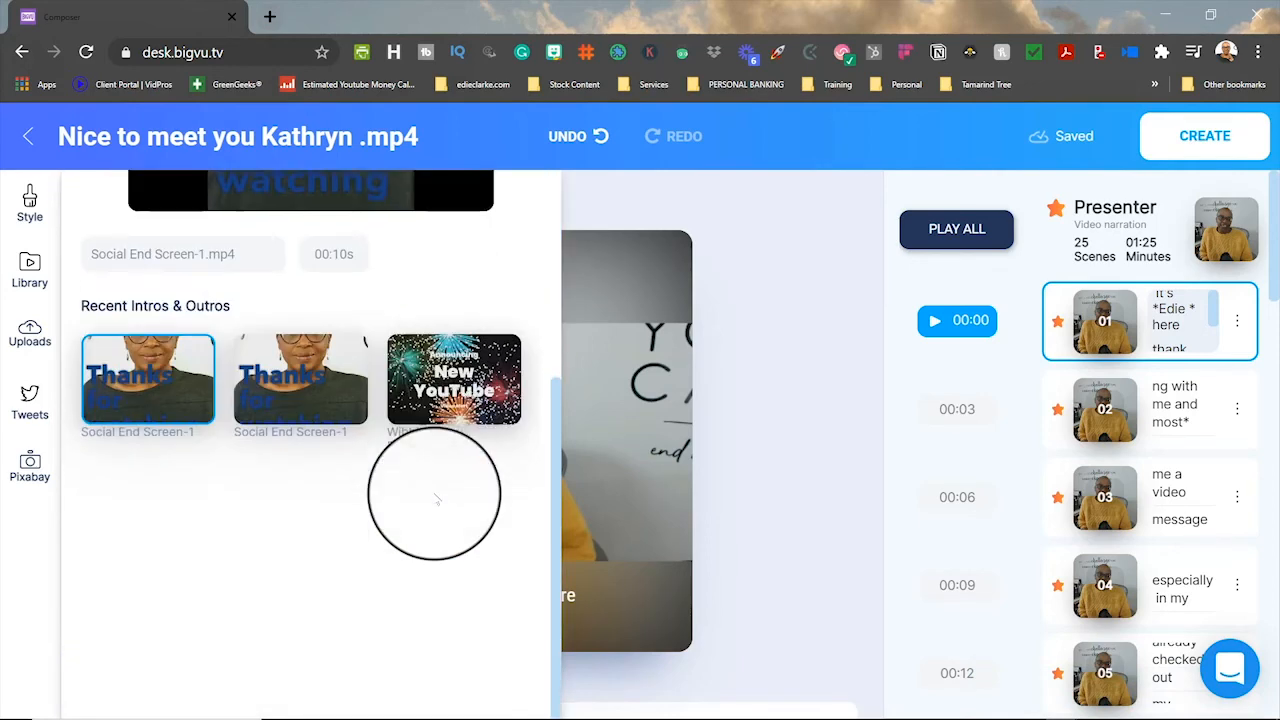
scroll(435, 498, up, 3)
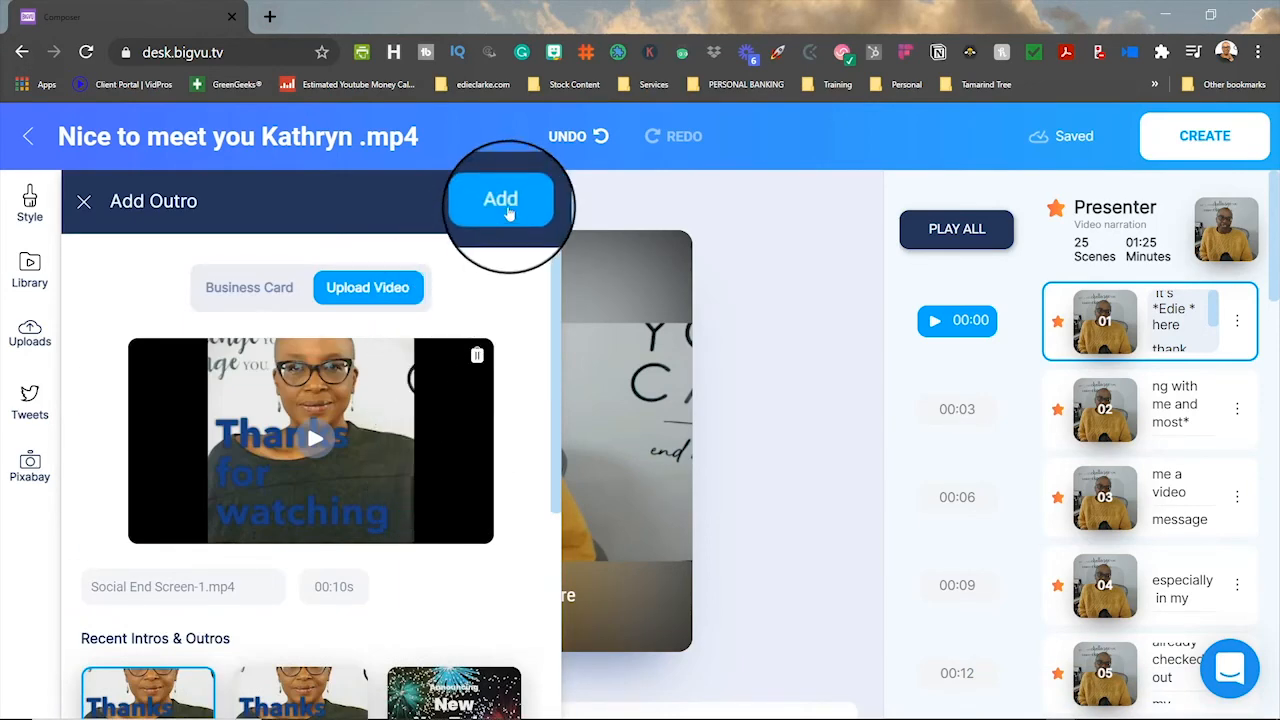
click(505, 205)
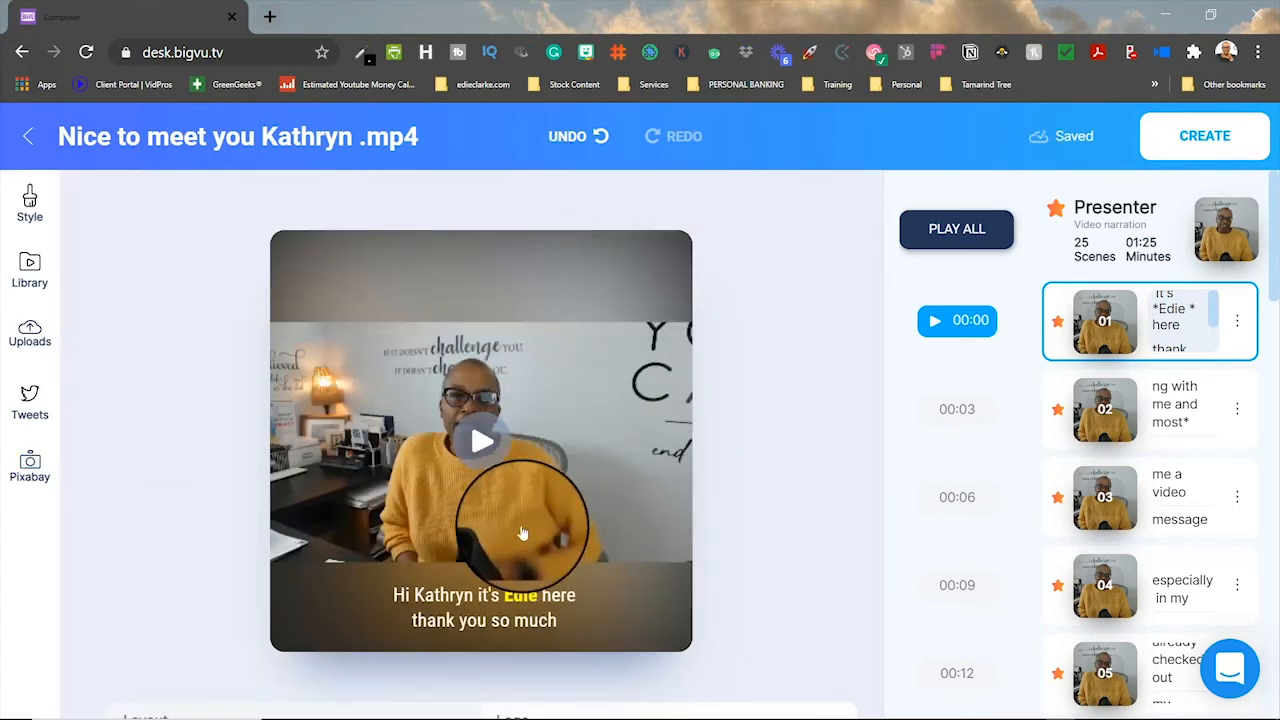
click(32, 205)
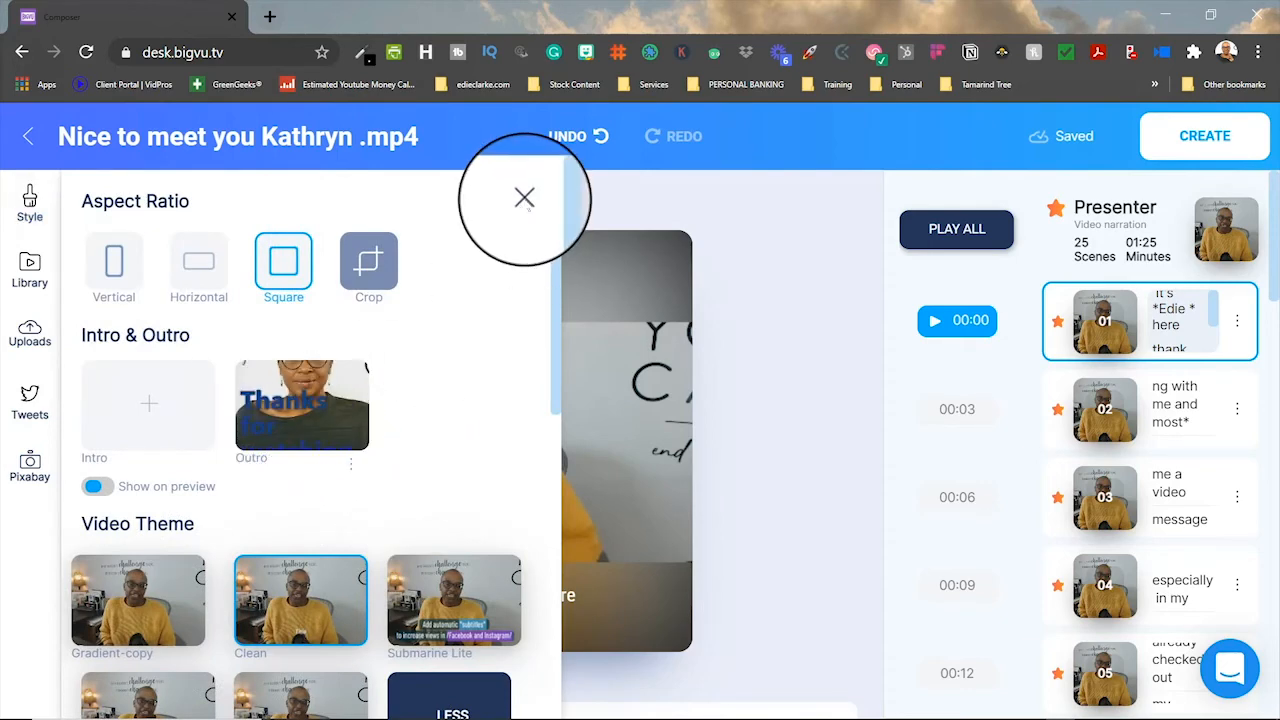
click(524, 198)
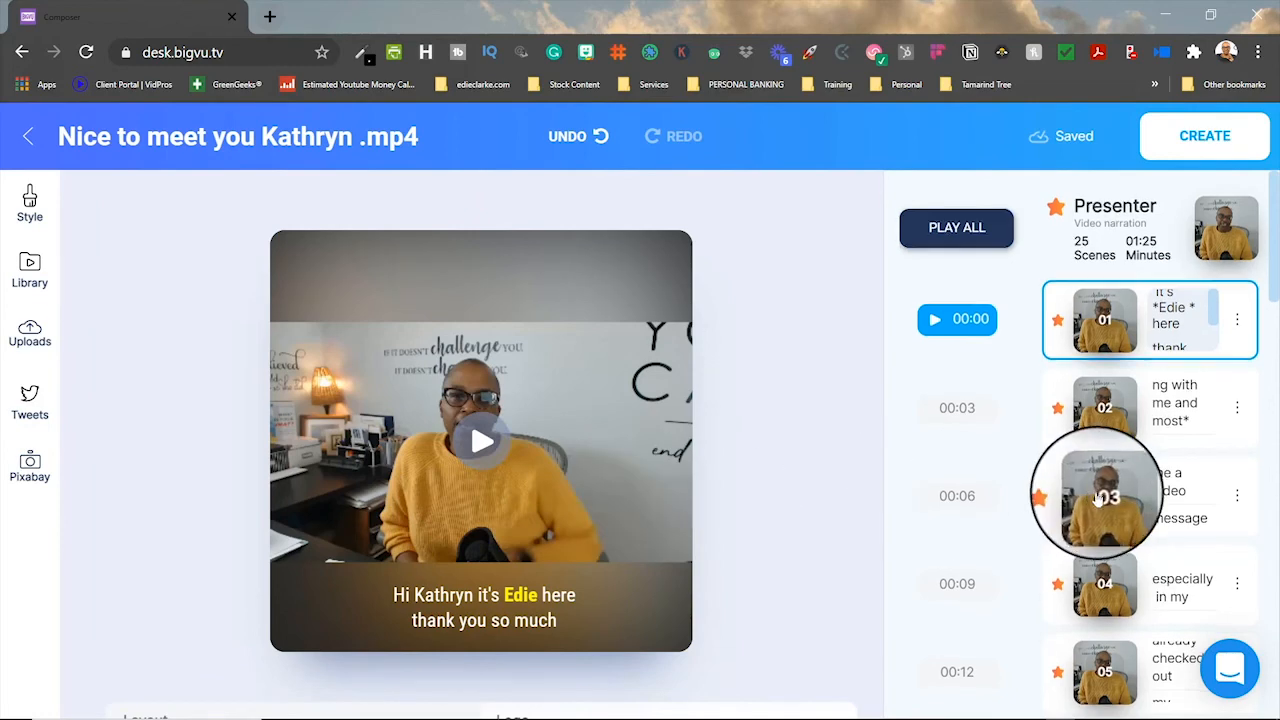
Apply the Zoom effect to the last scene, 25, and play the preview.
scroll(1108, 500, down, 15)
click(1118, 697)
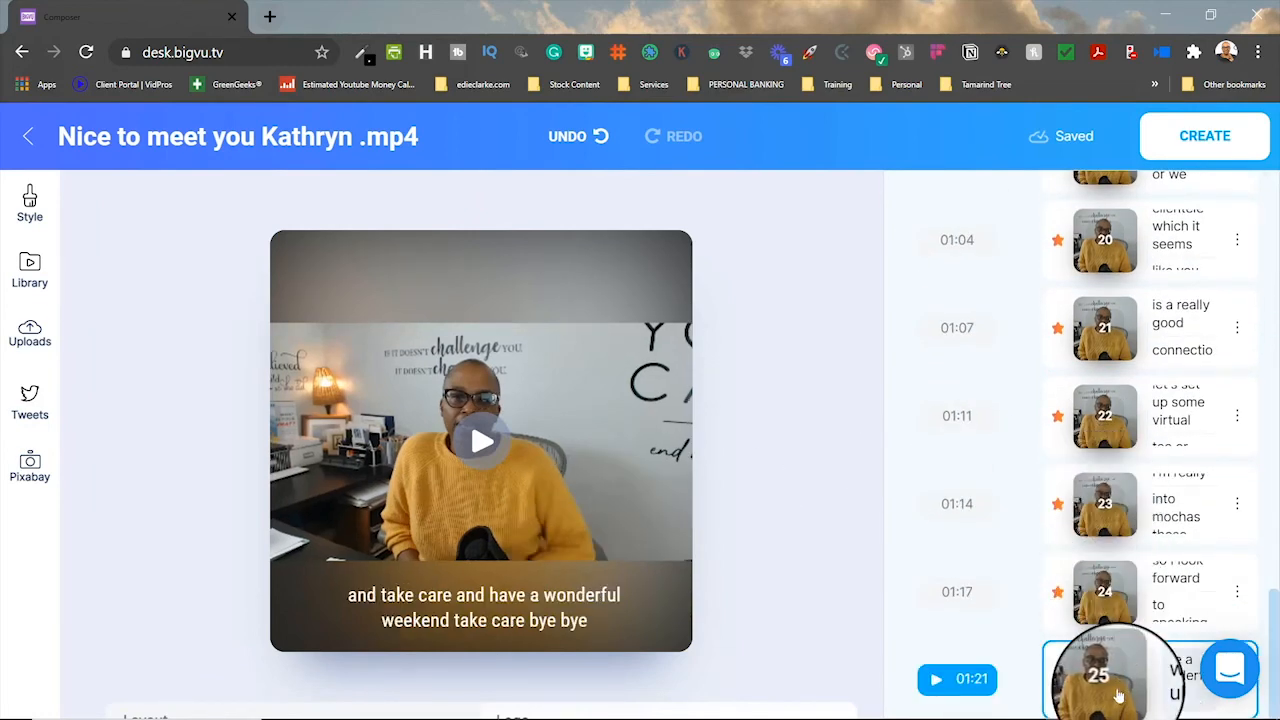
scroll(629, 600, down, 3)
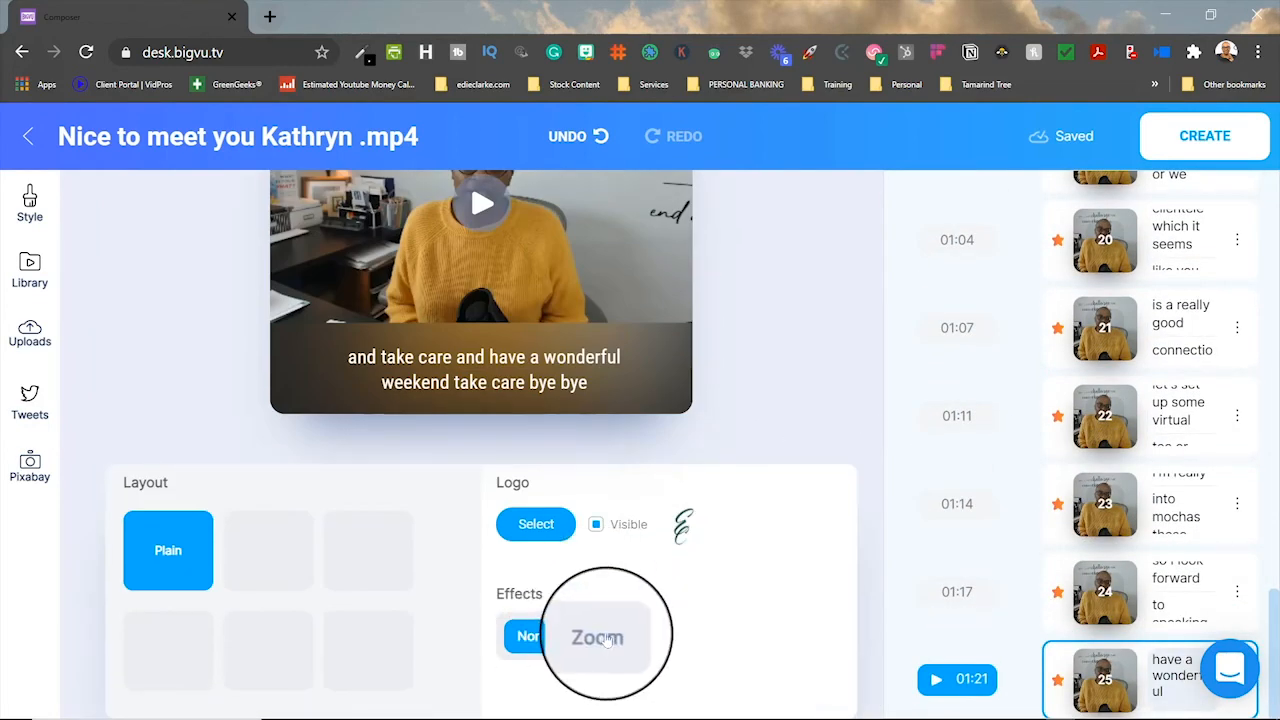
click(607, 641)
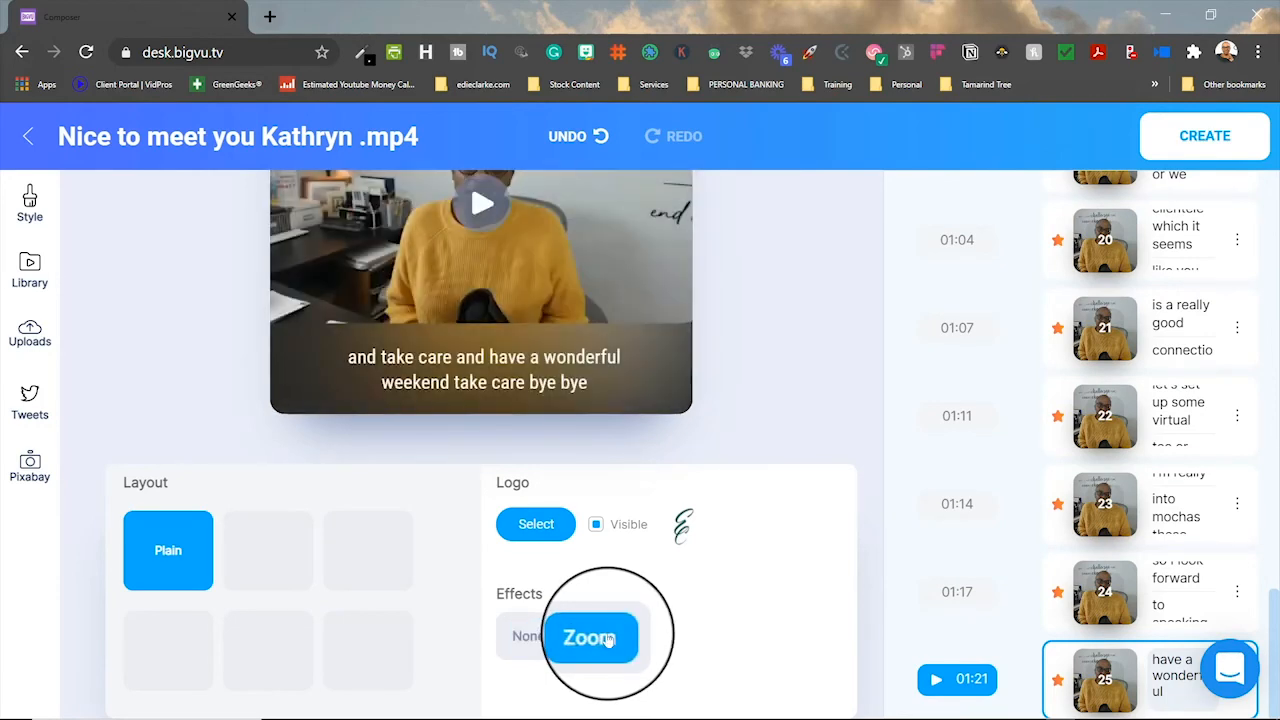
scroll(607, 641, up, 3)
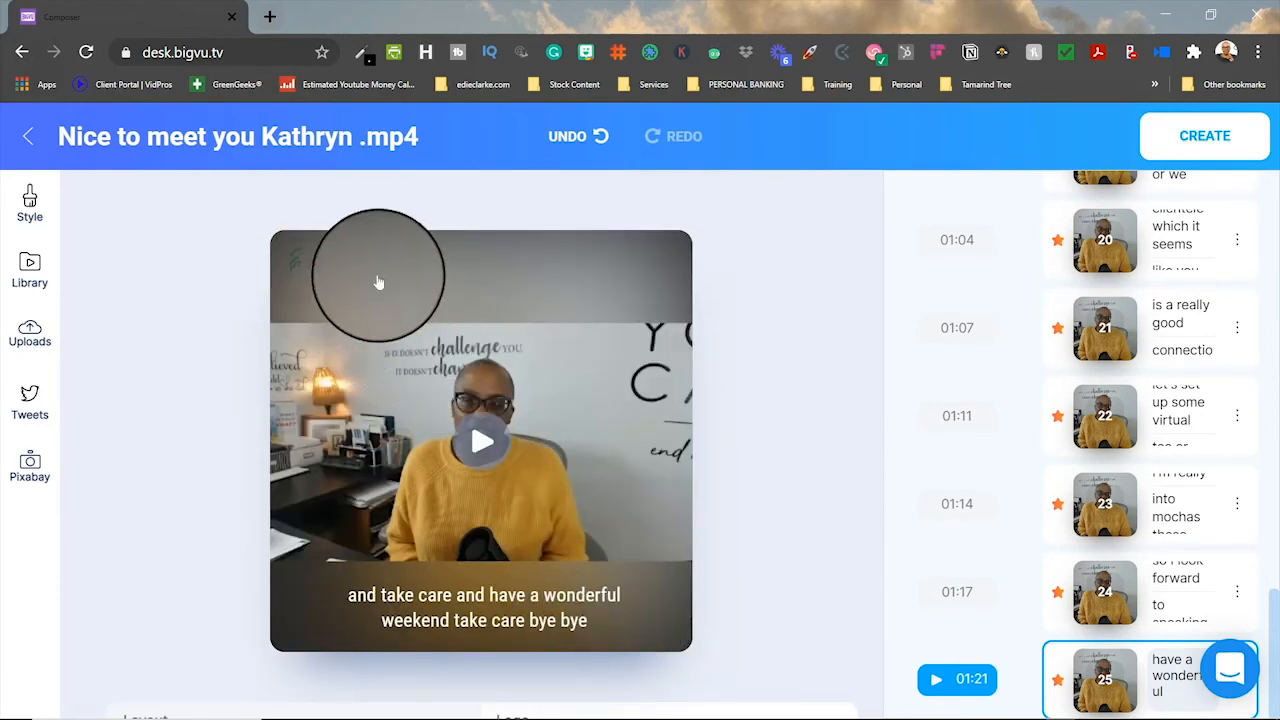
click(306, 306)
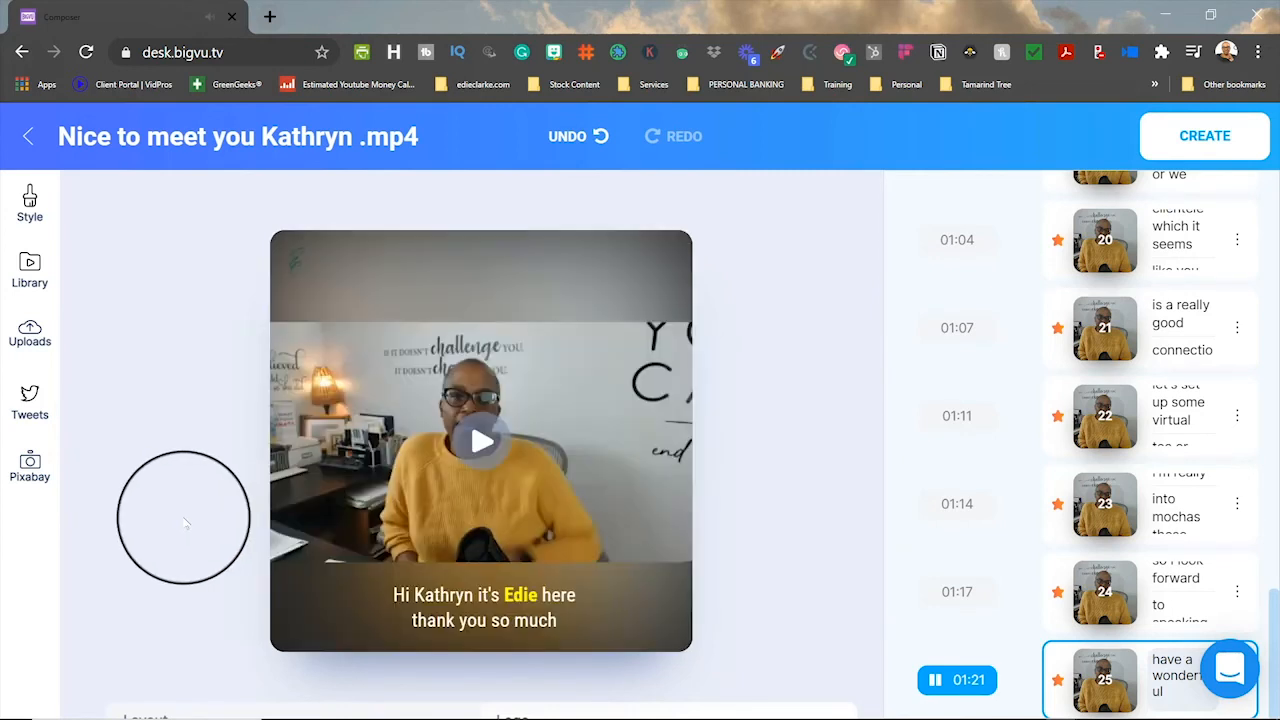
Create the final video from the composition and pause its playback after the first few seconds.
click(1190, 143)
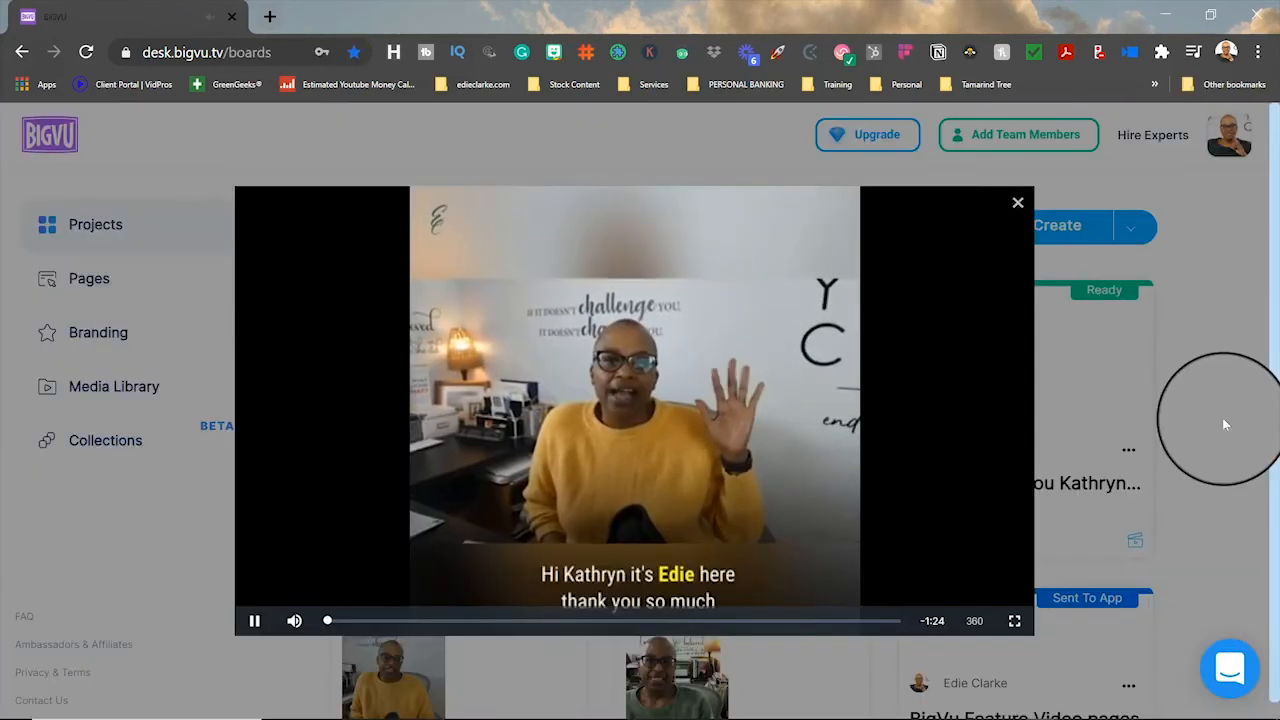
click(255, 621)
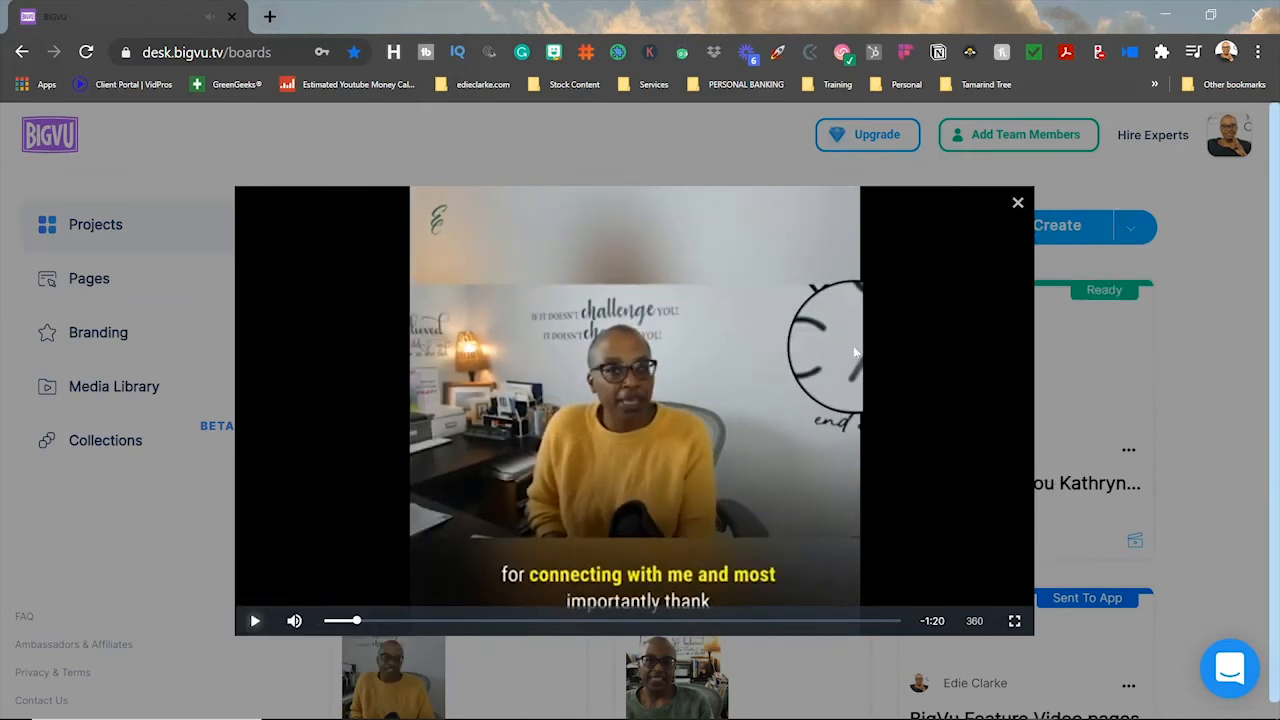